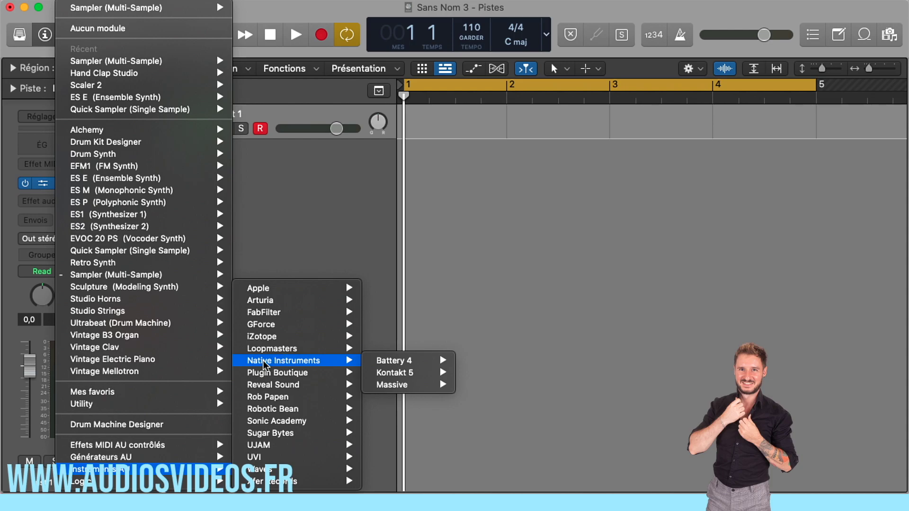
Step: Load the Plugin Boutique Scaler 2 AU instrument on the Inst 1 track
{"action": "mouse_move", "coordinate": [278, 373]}
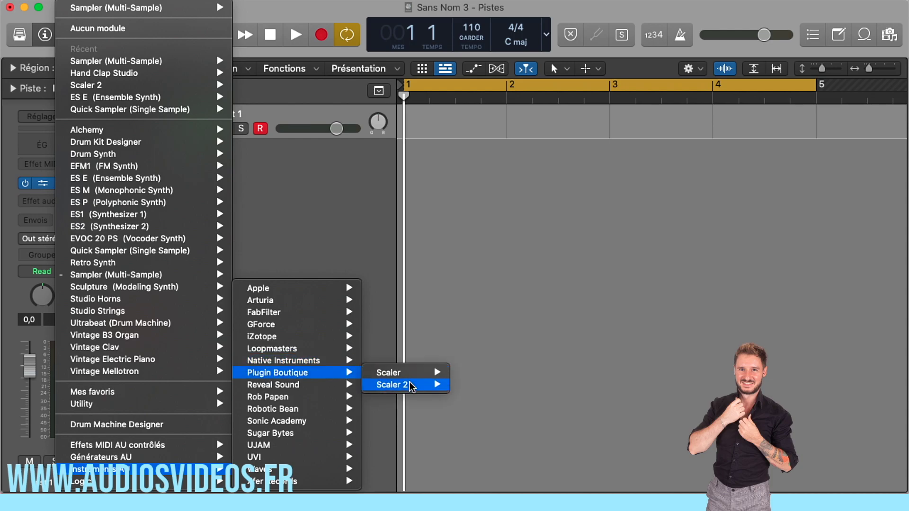
{"action": "mouse_move", "coordinate": [407, 385]}
{"action": "left_click", "coordinate": [472, 387]}
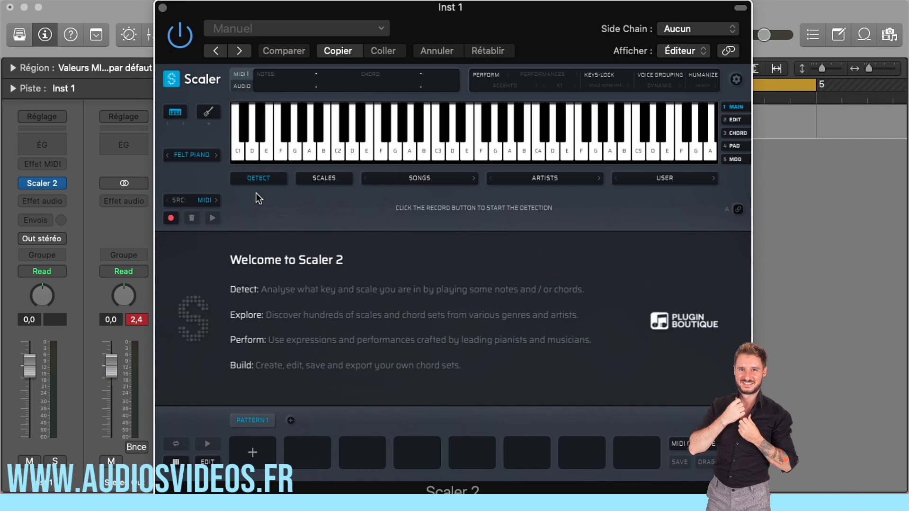
Step: Look through Scaler's built-in instrument sounds and the available detection sources, keeping Felt Piano and MIDI
{"action": "left_click", "coordinate": [191, 156]}
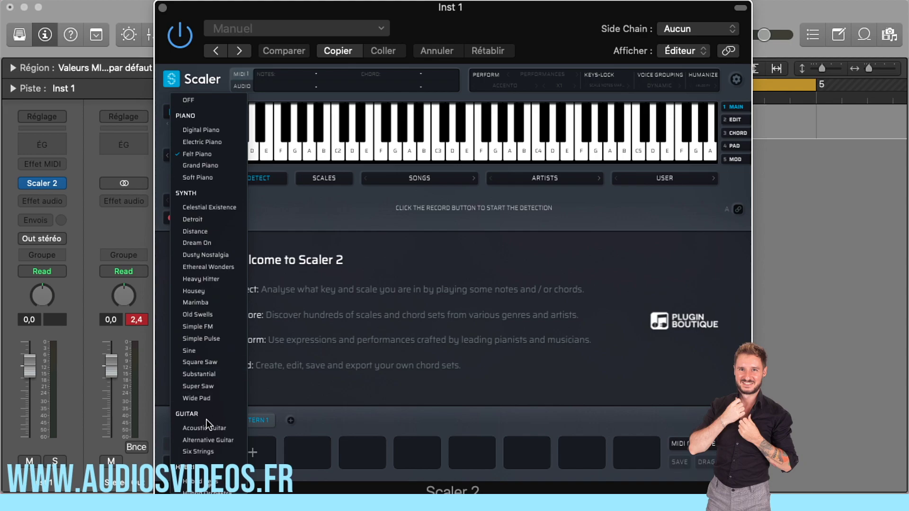
{"action": "scroll", "coordinate": [208, 480], "scroll_direction": "down", "scroll_amount": 5}
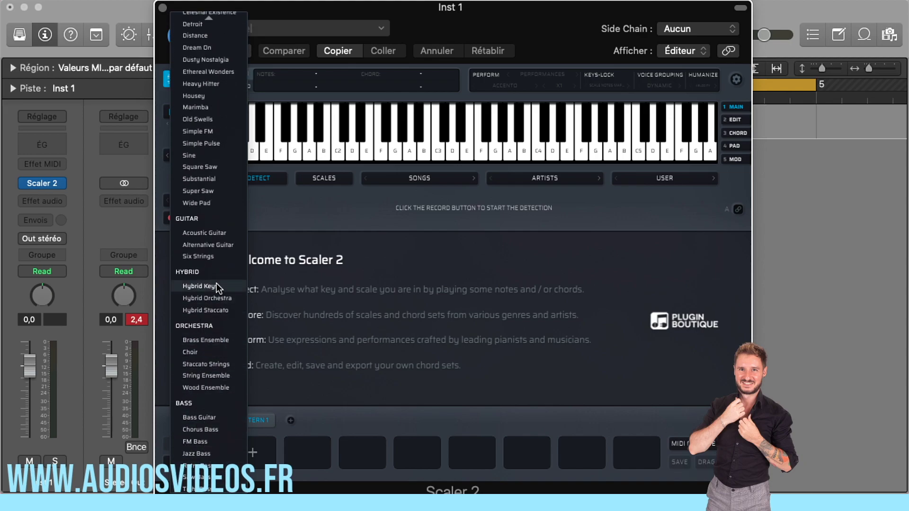
{"action": "left_click", "coordinate": [306, 209]}
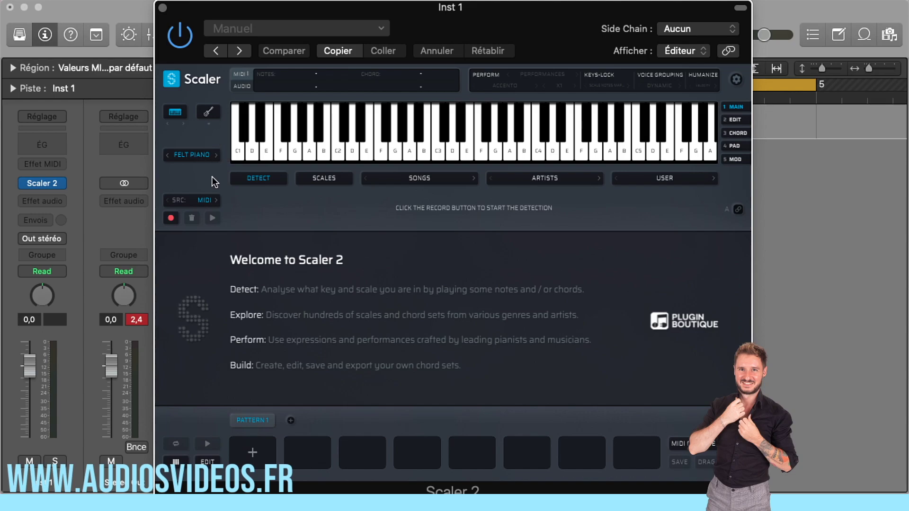
{"action": "left_click", "coordinate": [204, 200]}
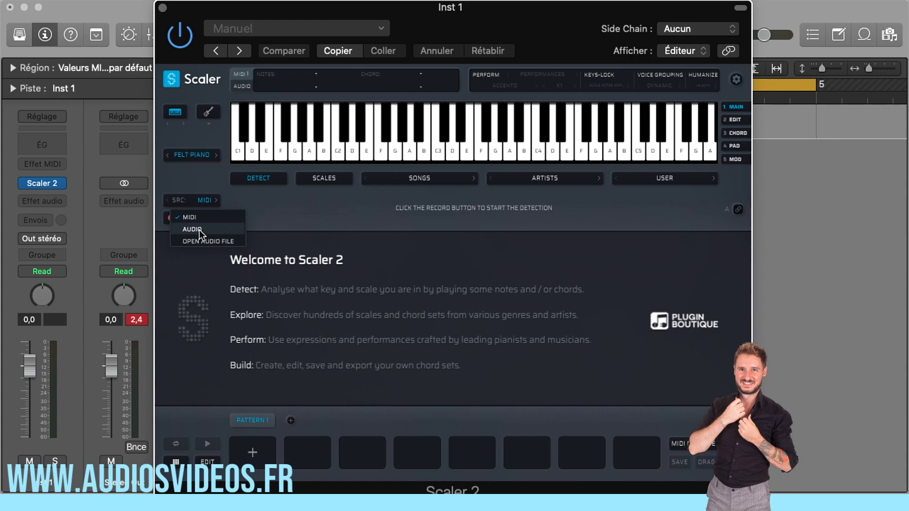
{"action": "left_click", "coordinate": [317, 220]}
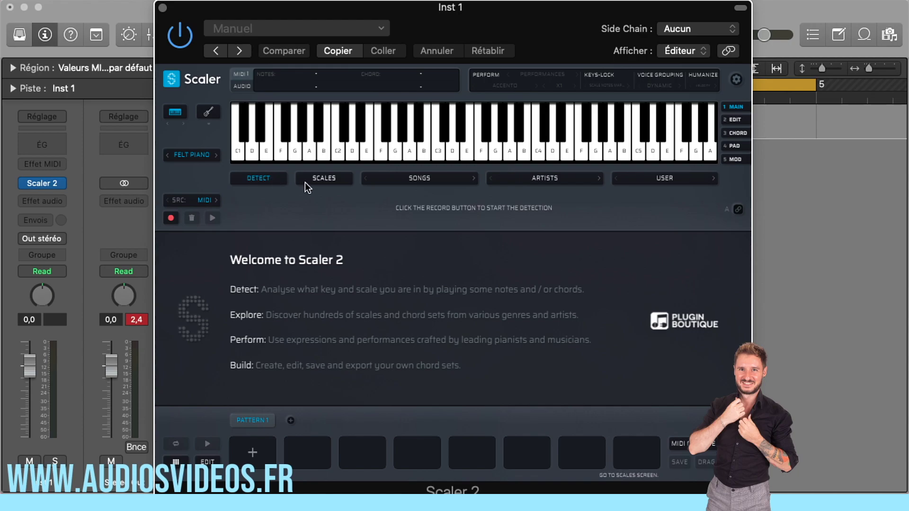
Step: Show the scales library and filter it to scales with the root note D
{"action": "left_click", "coordinate": [317, 181]}
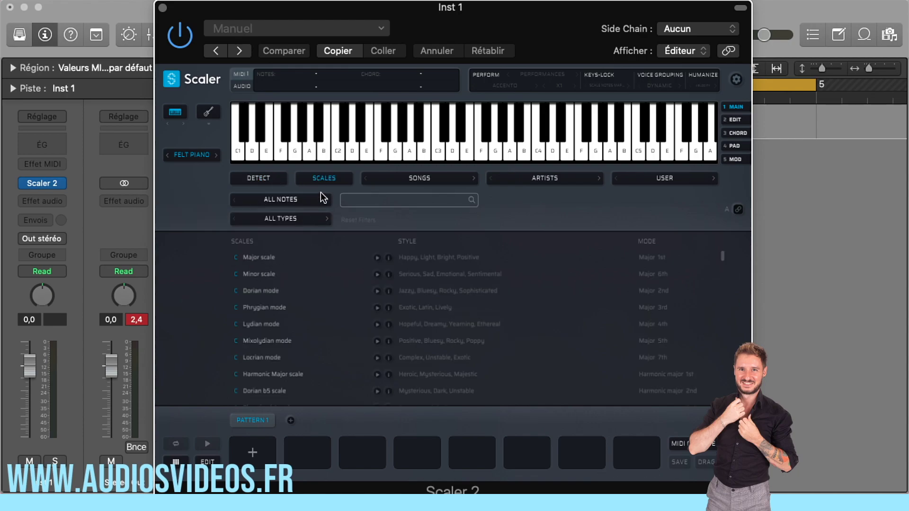
{"action": "scroll", "coordinate": [263, 320], "scroll_direction": "down", "scroll_amount": 7}
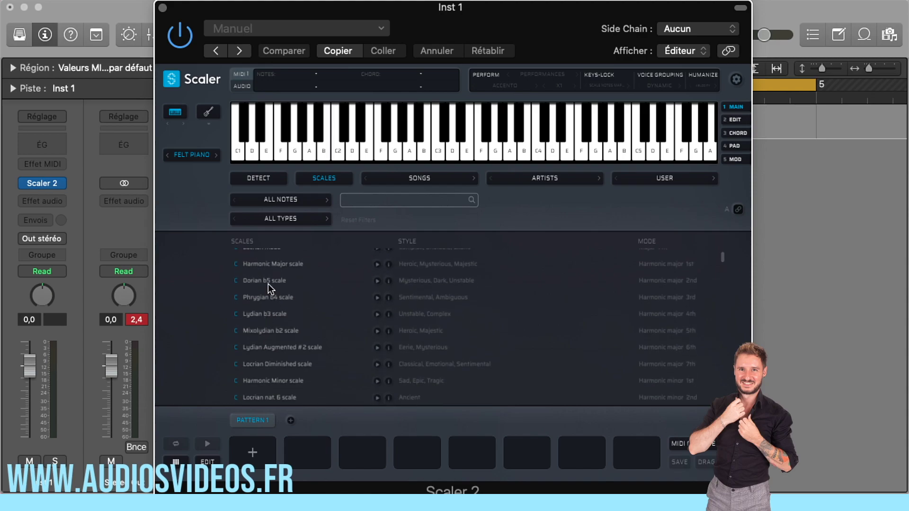
{"action": "left_click", "coordinate": [282, 201]}
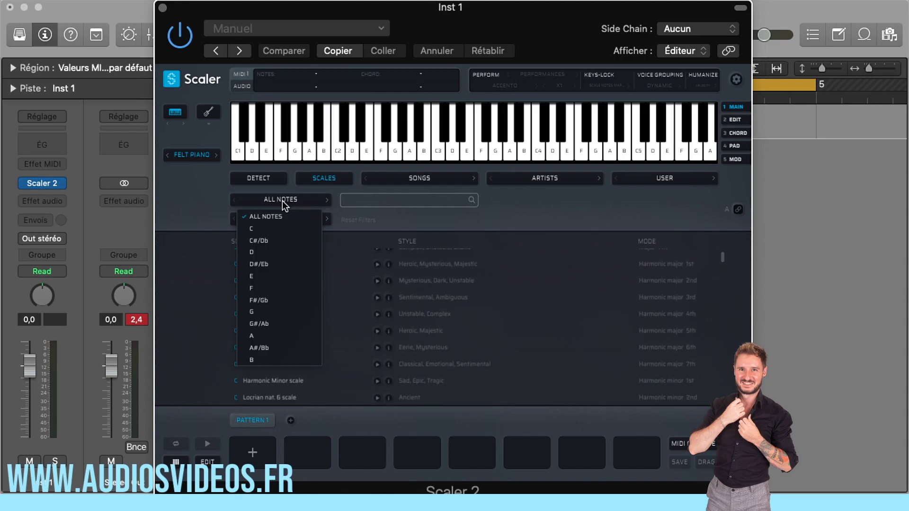
{"action": "left_click", "coordinate": [265, 252]}
{"action": "scroll", "coordinate": [268, 278], "scroll_direction": "up", "scroll_amount": 6}
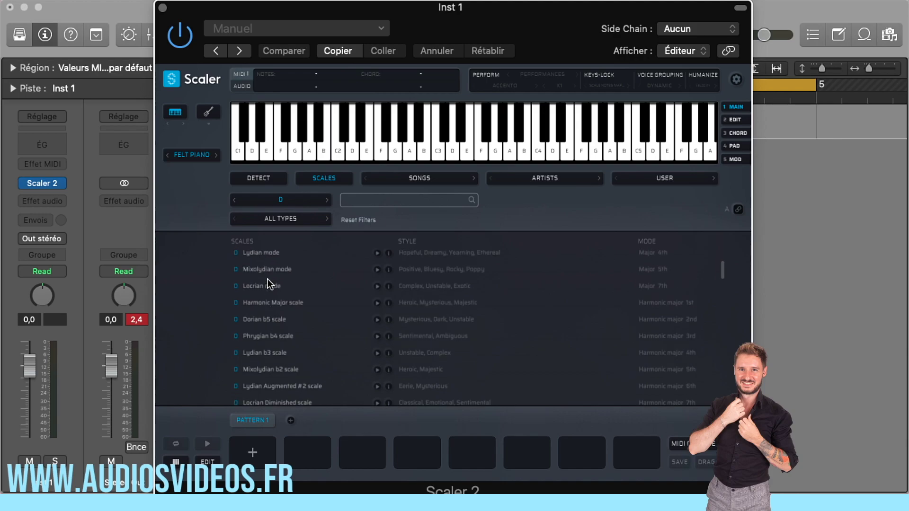
Step: Examine the list of D scales with their styles and modes
{"action": "scroll", "coordinate": [268, 283], "scroll_direction": "down", "scroll_amount": 10}
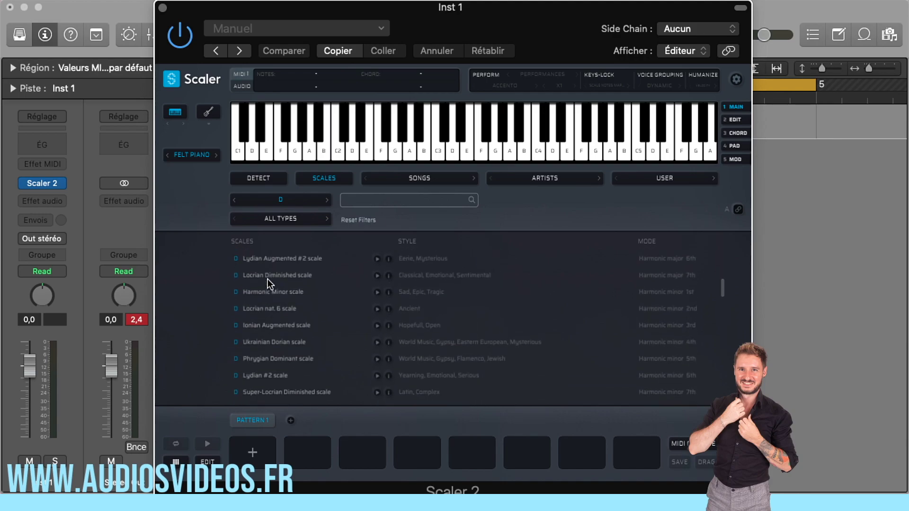
{"action": "scroll", "coordinate": [271, 346], "scroll_direction": "down", "scroll_amount": 8}
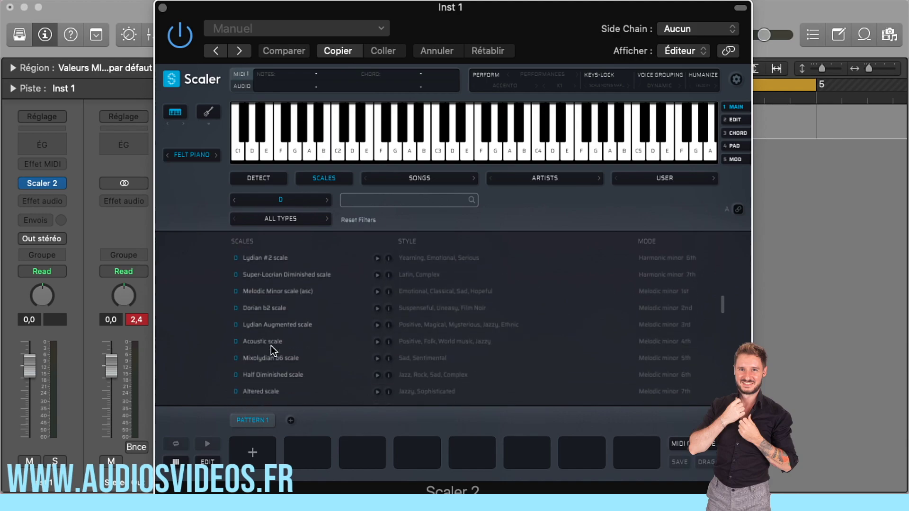
{"action": "scroll", "coordinate": [271, 346], "scroll_direction": "down", "scroll_amount": 4}
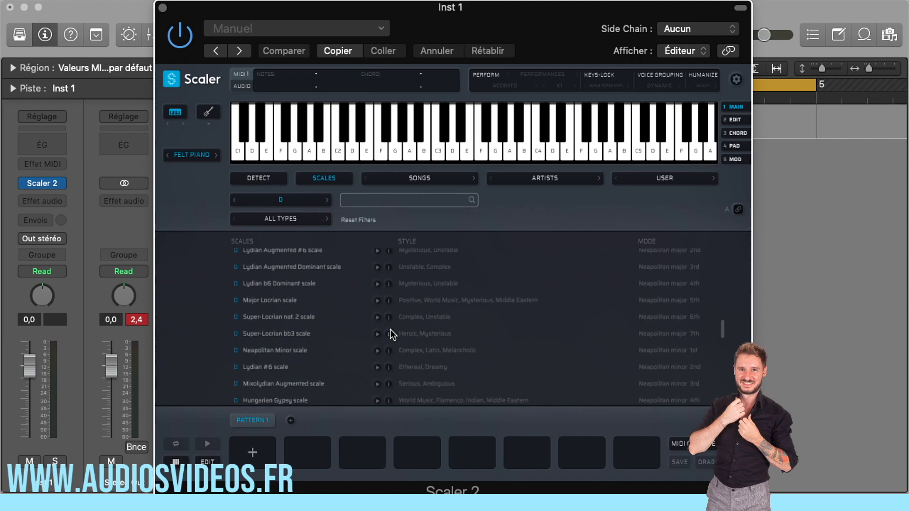
{"action": "scroll", "coordinate": [408, 256], "scroll_direction": "up", "scroll_amount": 8}
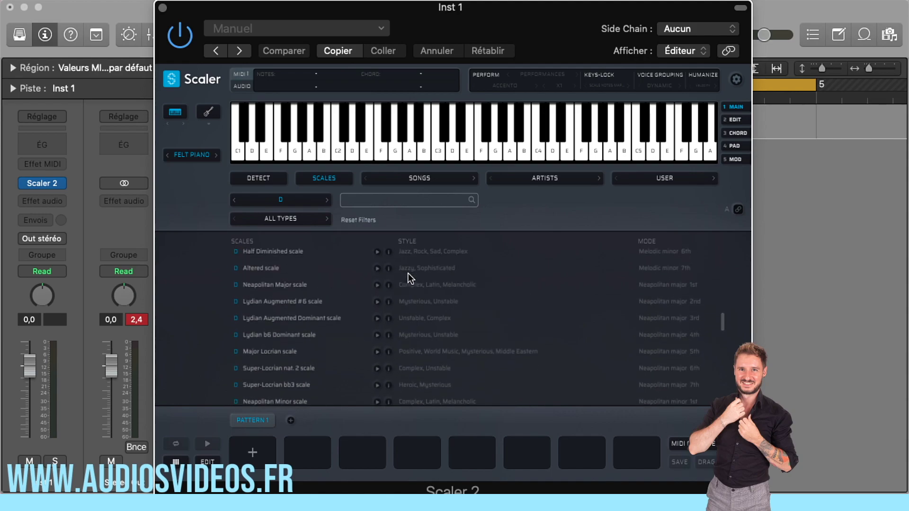
{"action": "scroll", "coordinate": [421, 289], "scroll_direction": "up", "scroll_amount": 1}
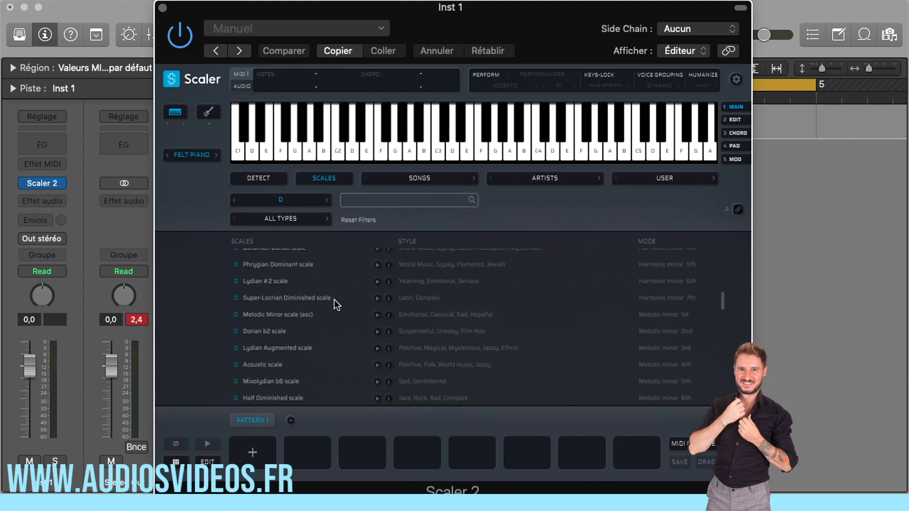
{"action": "scroll", "coordinate": [445, 327], "scroll_direction": "up", "scroll_amount": 5}
{"action": "scroll", "coordinate": [425, 268], "scroll_direction": "up", "scroll_amount": 6}
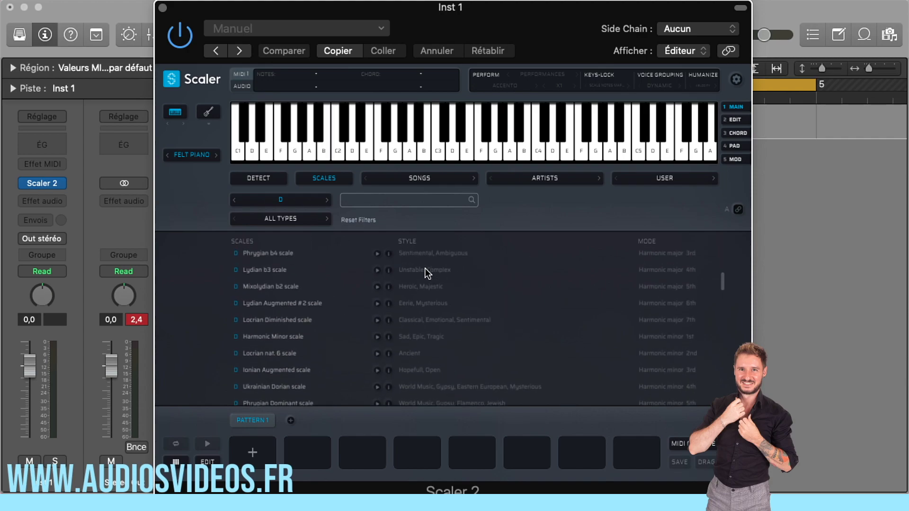
{"action": "scroll", "coordinate": [423, 300], "scroll_direction": "up", "scroll_amount": 1}
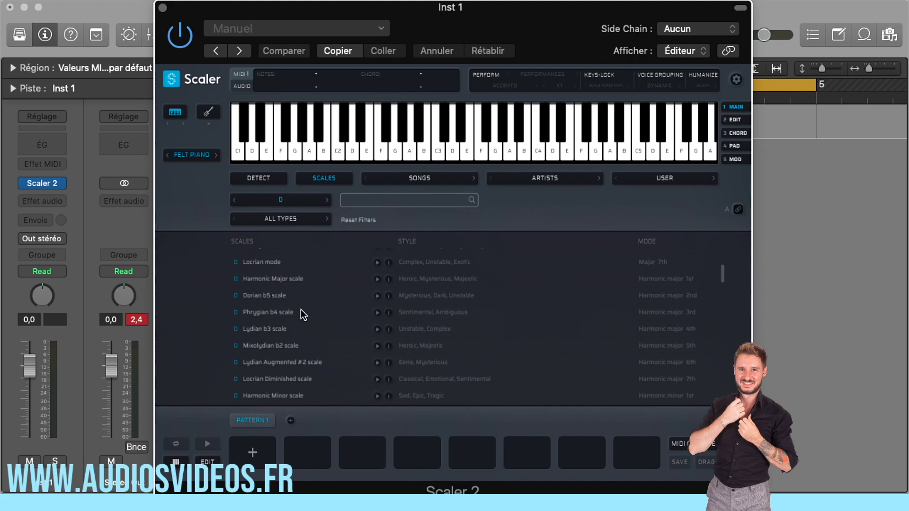
Step: Look through the song chord sets by genre, including Classical, EDM, Future Bass and Pop
{"action": "left_click", "coordinate": [416, 179]}
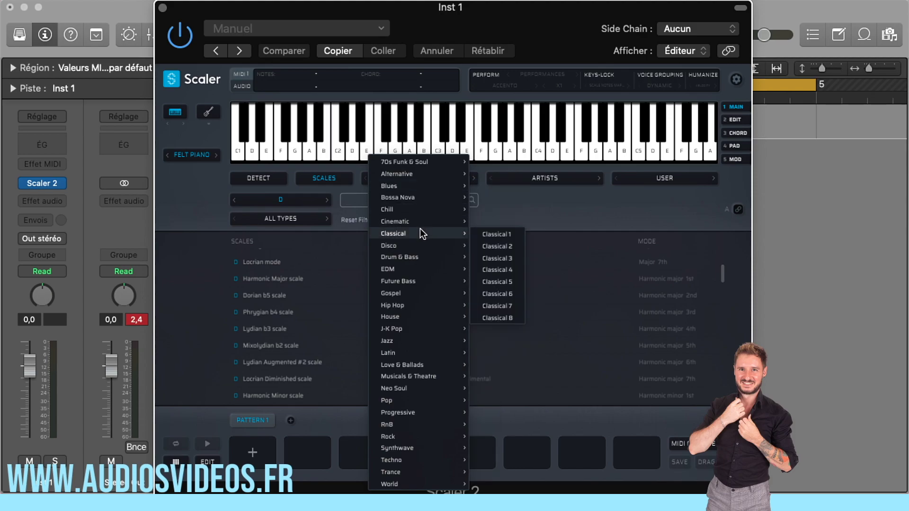
{"action": "mouse_move", "coordinate": [411, 246]}
{"action": "mouse_move", "coordinate": [390, 267]}
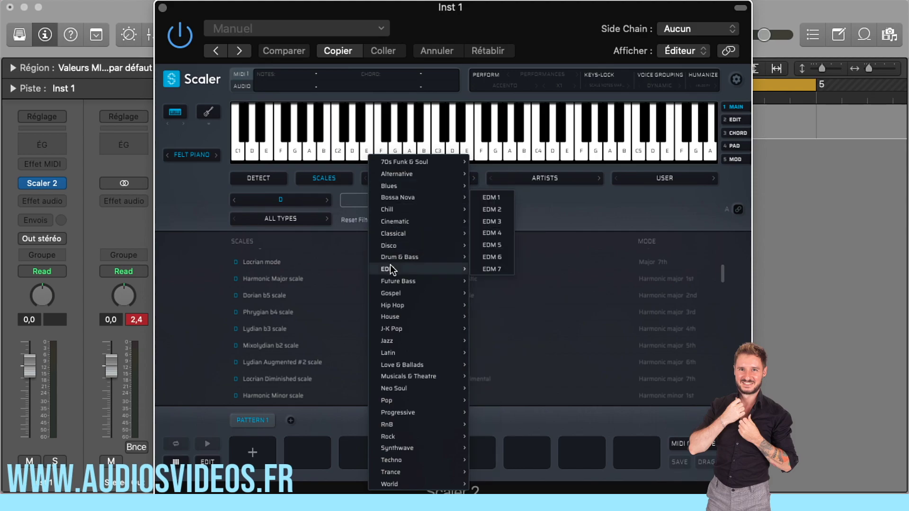
{"action": "mouse_move", "coordinate": [421, 283]}
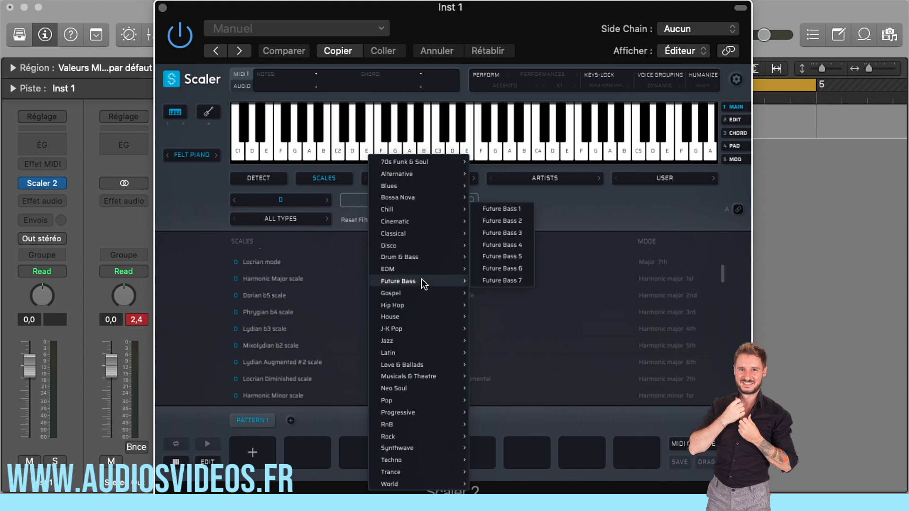
{"action": "mouse_move", "coordinate": [427, 400]}
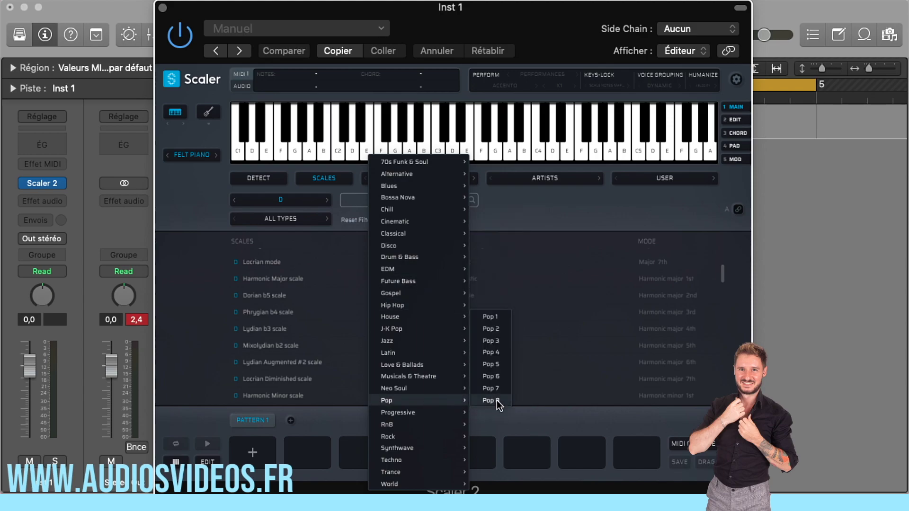
{"action": "mouse_move", "coordinate": [445, 161]}
{"action": "left_click", "coordinate": [565, 202]}
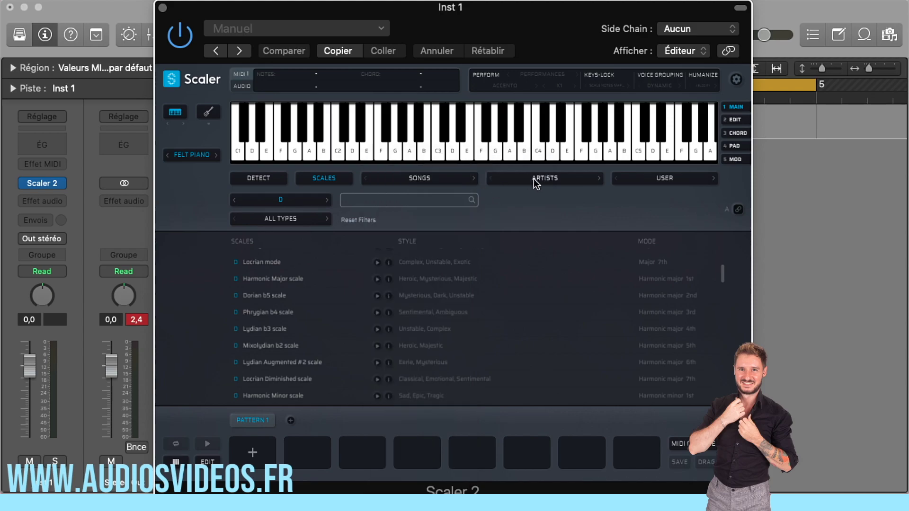
Step: Look through the artist chord sets, including the Community group, and the options for user chord sets
{"action": "left_click", "coordinate": [556, 181]}
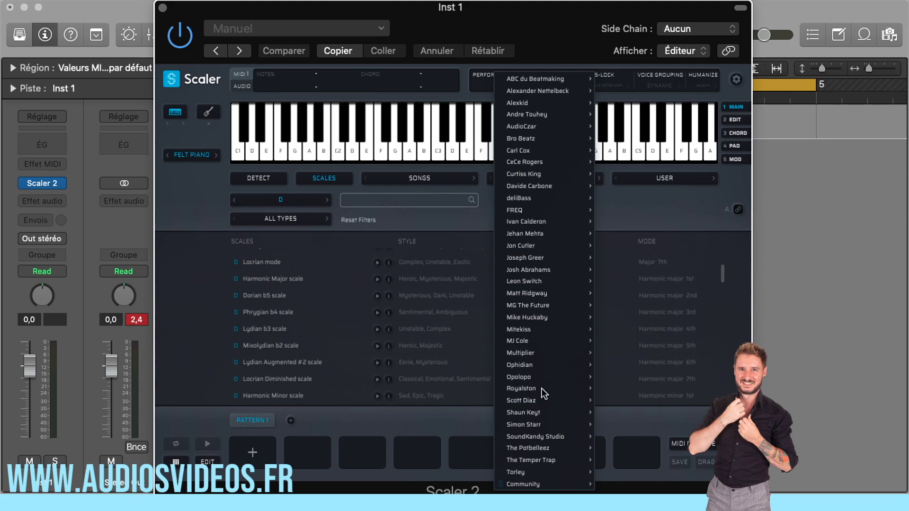
{"action": "mouse_move", "coordinate": [521, 150]}
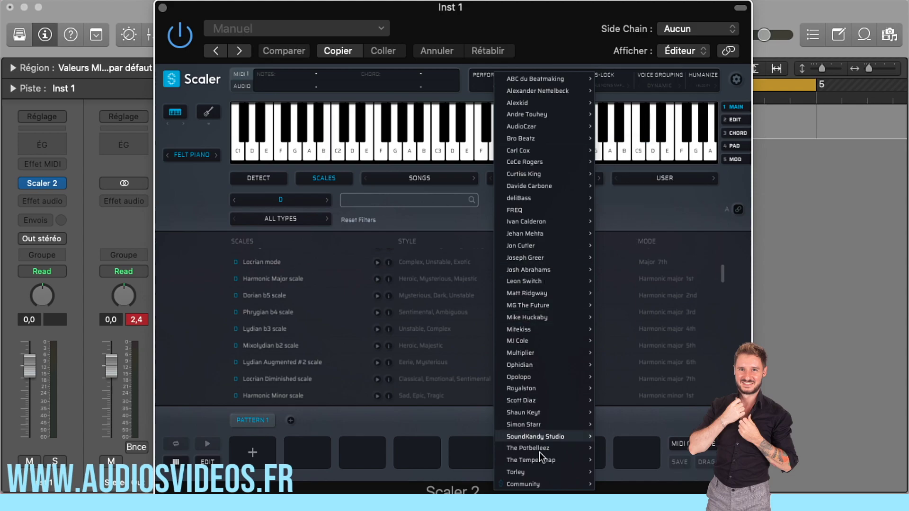
{"action": "mouse_move", "coordinate": [542, 482]}
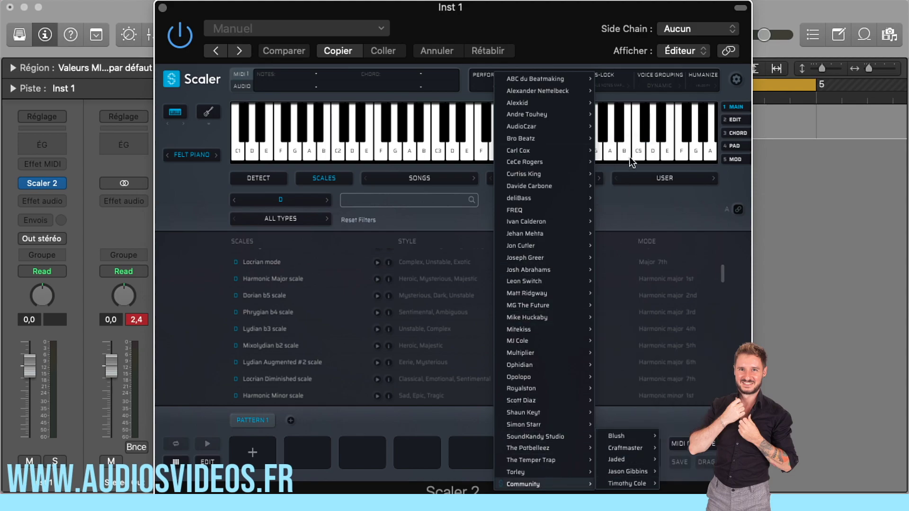
{"action": "left_click", "coordinate": [628, 202]}
{"action": "left_click", "coordinate": [665, 180]}
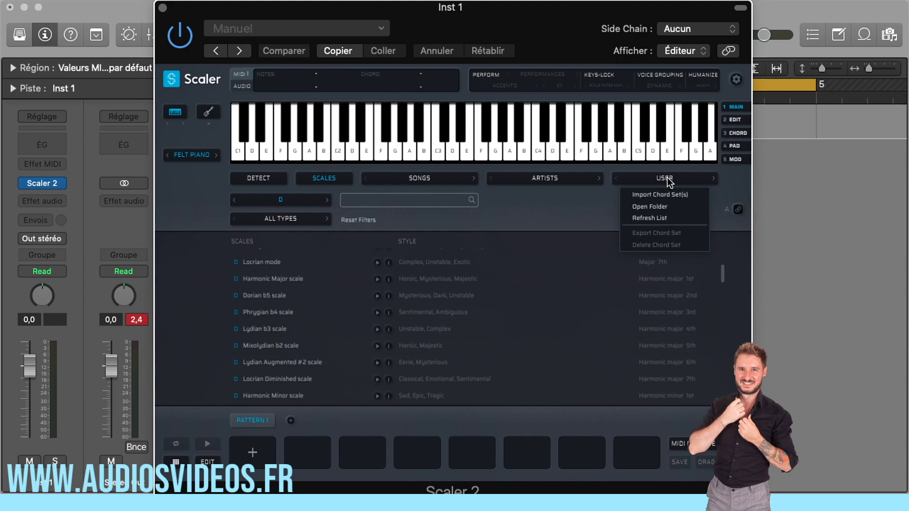
{"action": "left_click", "coordinate": [558, 203]}
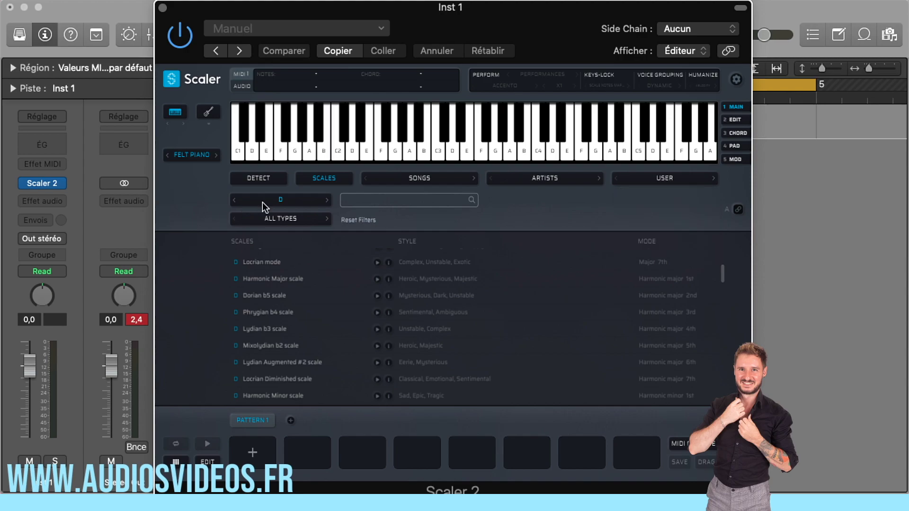
Step: Select the D Major scale and audition its triads in order from D maj to C# dim
{"action": "scroll", "coordinate": [265, 283], "scroll_direction": "up", "scroll_amount": 3}
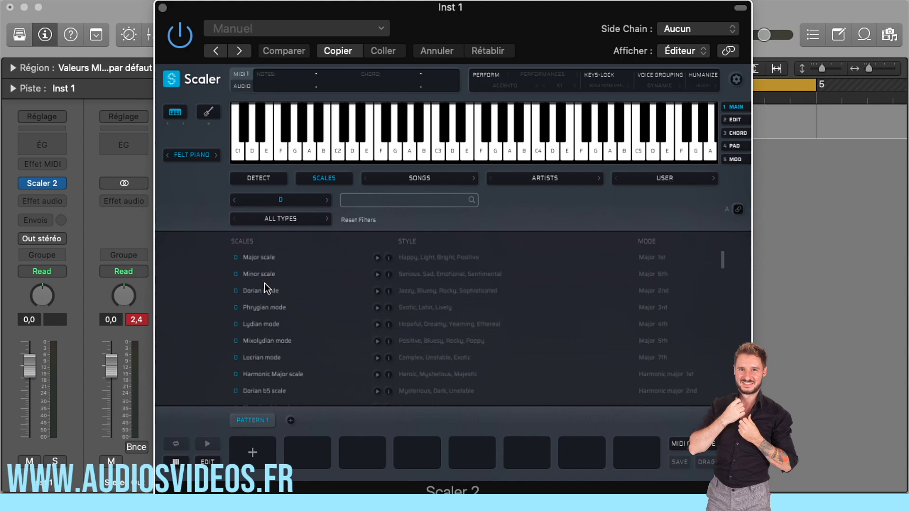
{"action": "left_click", "coordinate": [251, 256]}
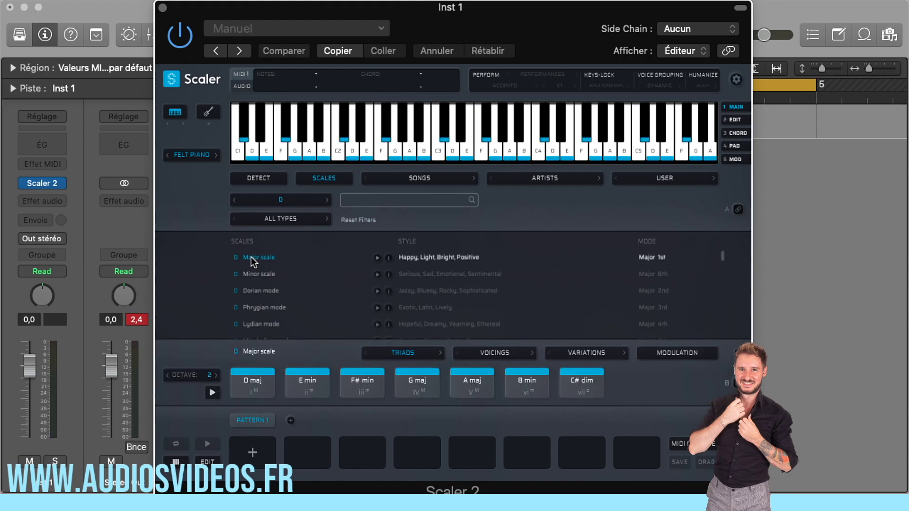
{"action": "left_click", "coordinate": [253, 384]}
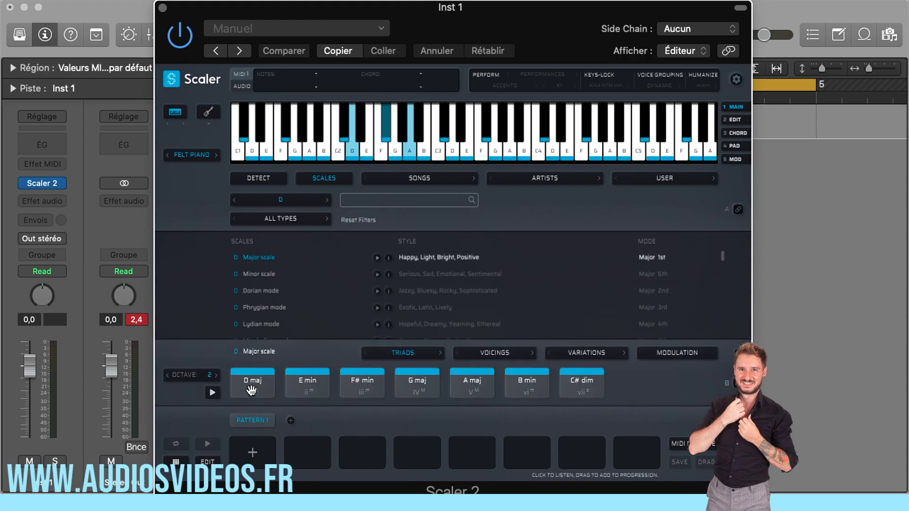
{"action": "left_click", "coordinate": [308, 384]}
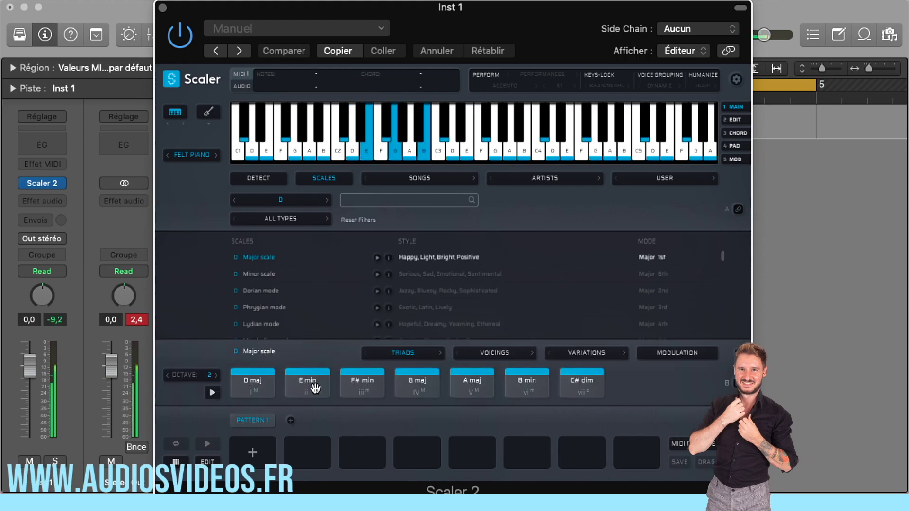
{"action": "left_click", "coordinate": [367, 386]}
{"action": "left_click", "coordinate": [417, 384]}
{"action": "left_click", "coordinate": [473, 382]}
{"action": "left_click", "coordinate": [538, 385]}
{"action": "left_click", "coordinate": [574, 387]}
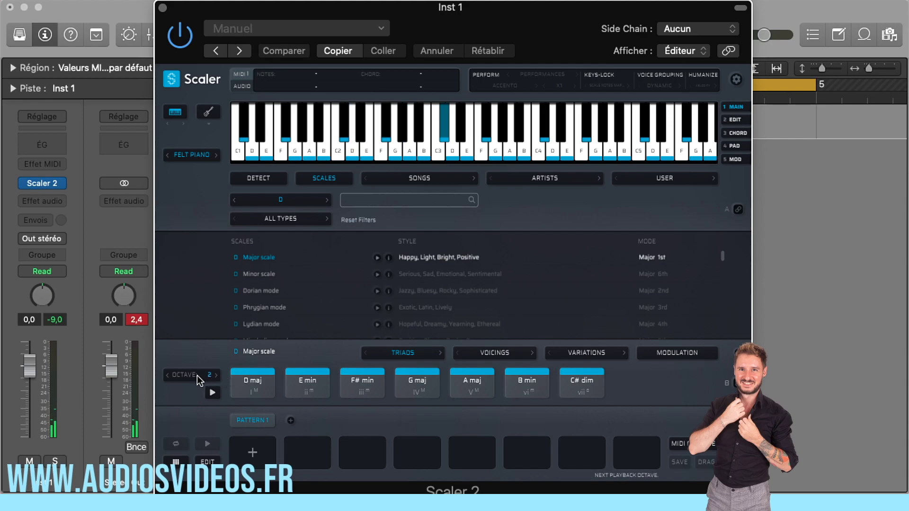
Step: Lower the chord playback octave to 1 and audition the D maj and E min chords
{"action": "left_click", "coordinate": [166, 375]}
{"action": "left_click", "coordinate": [253, 384]}
{"action": "left_click", "coordinate": [320, 387]}
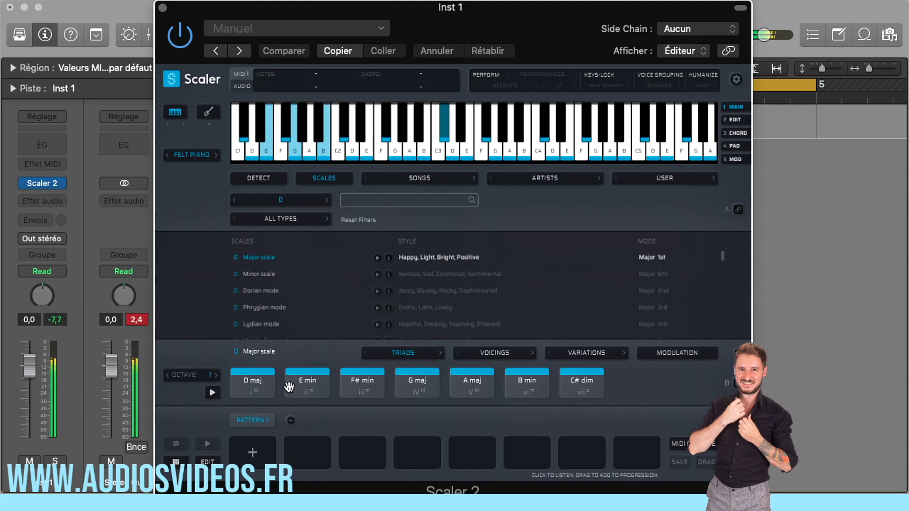
Step: Play the D Major scale's chords in sequence and raise their playback octave to 4
{"action": "left_click", "coordinate": [215, 375]}
{"action": "left_click", "coordinate": [212, 393]}
{"action": "left_click", "coordinate": [216, 374]}
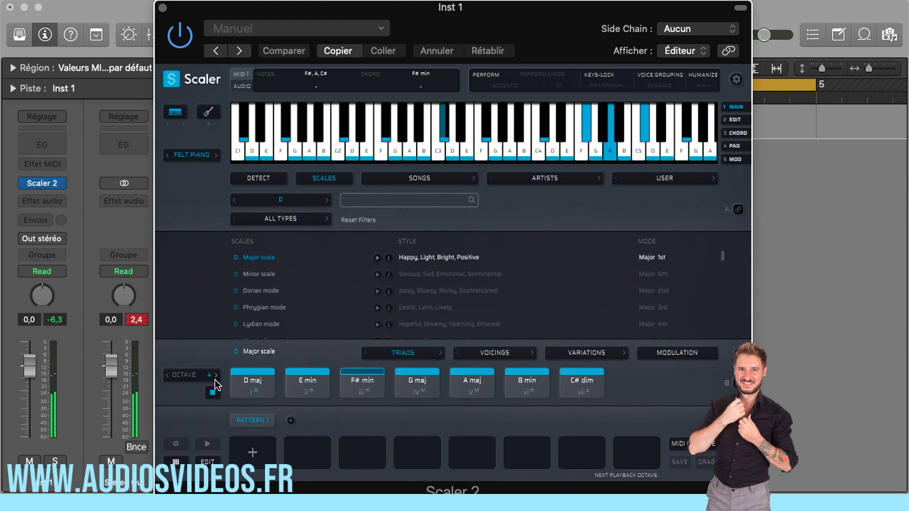
Step: Lower the chord playback octave to 1 and stop the D Major chord sequence
{"action": "left_click", "coordinate": [168, 375]}
{"action": "left_click", "coordinate": [168, 375]}
{"action": "left_click", "coordinate": [168, 375]}
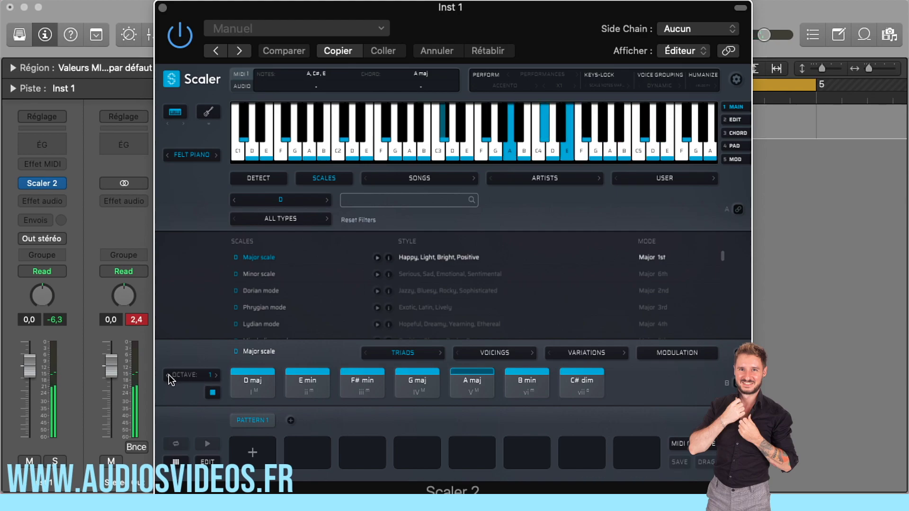
{"action": "left_click", "coordinate": [213, 394]}
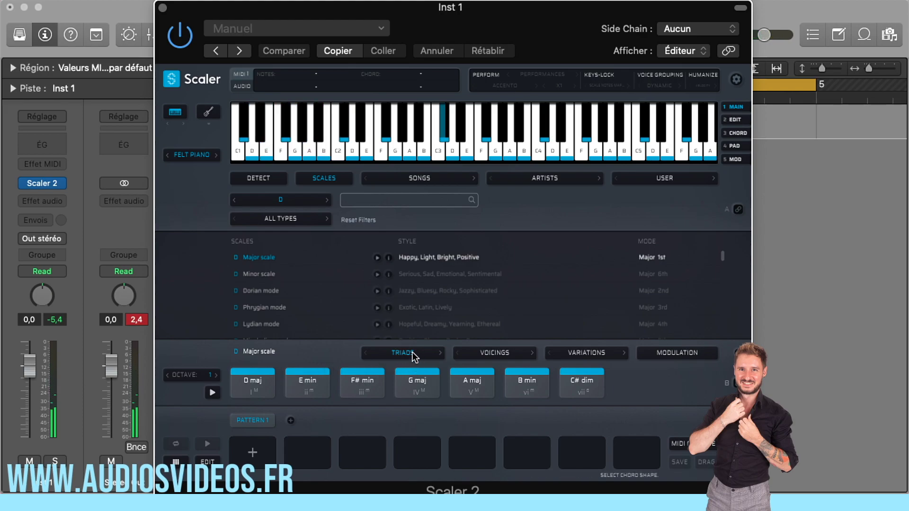
Step: Change the chord shape to 11ths and play the chords in sequence at playback octave 2
{"action": "left_click", "coordinate": [427, 355]}
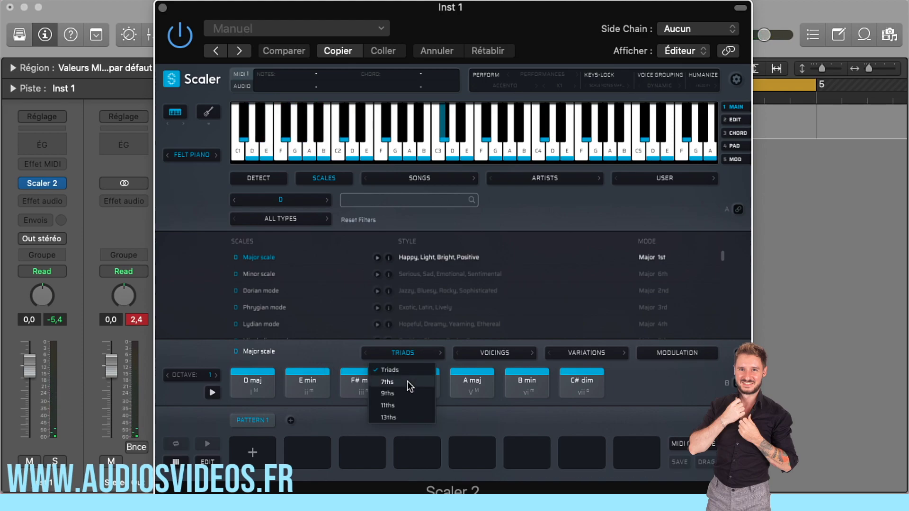
{"action": "left_click", "coordinate": [400, 406]}
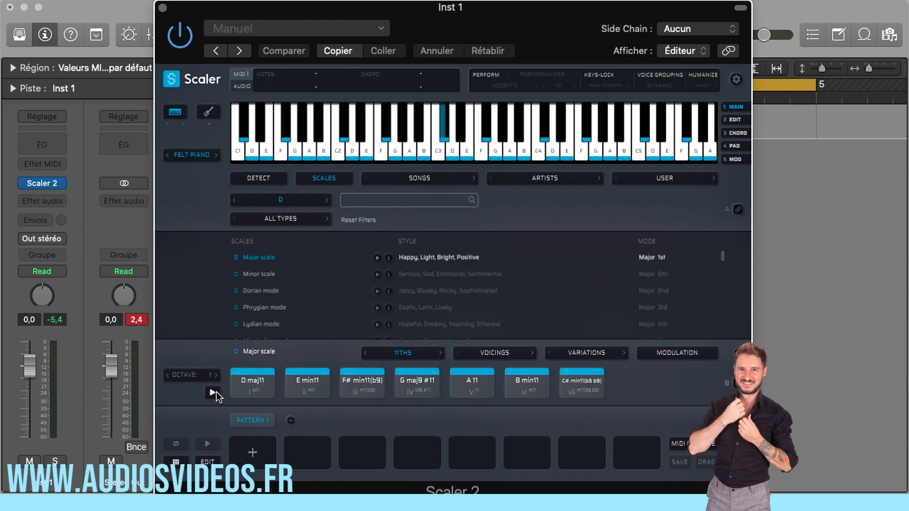
{"action": "left_click", "coordinate": [212, 393]}
{"action": "left_click", "coordinate": [216, 374]}
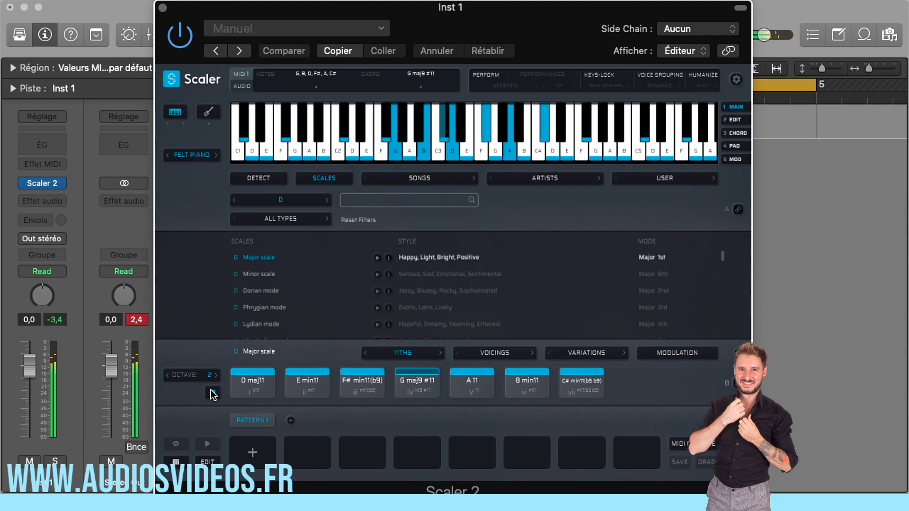
{"action": "left_click", "coordinate": [211, 391]}
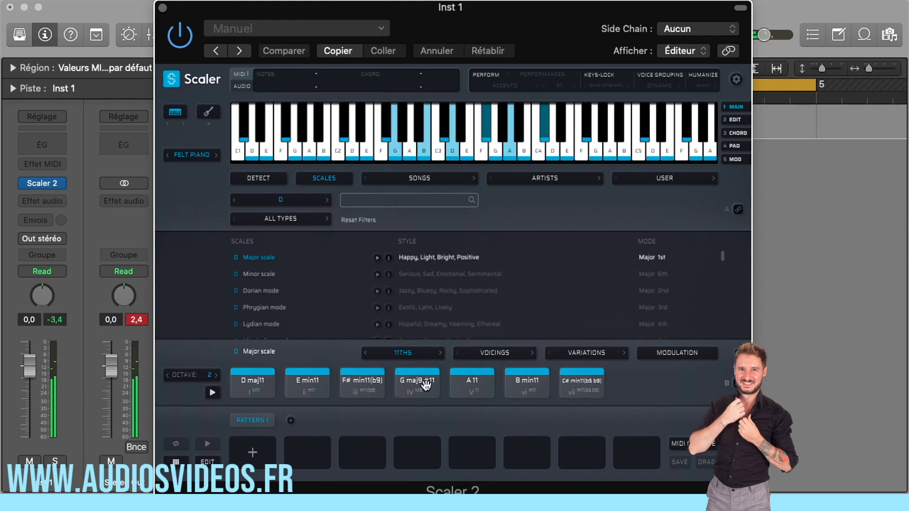
Step: Look through the voicing and variation options and the Secondary Scale modulation page for D Major
{"action": "left_click", "coordinate": [498, 354]}
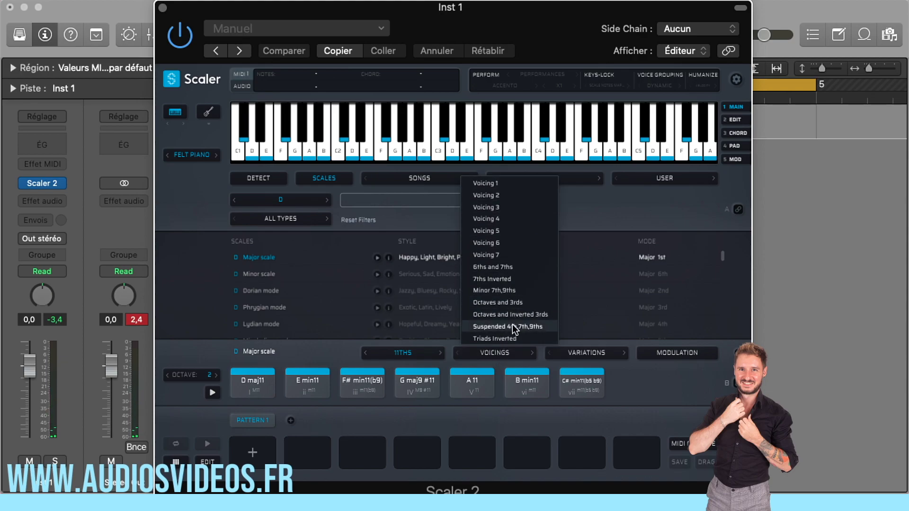
{"action": "left_click", "coordinate": [585, 355]}
{"action": "left_click", "coordinate": [586, 354]}
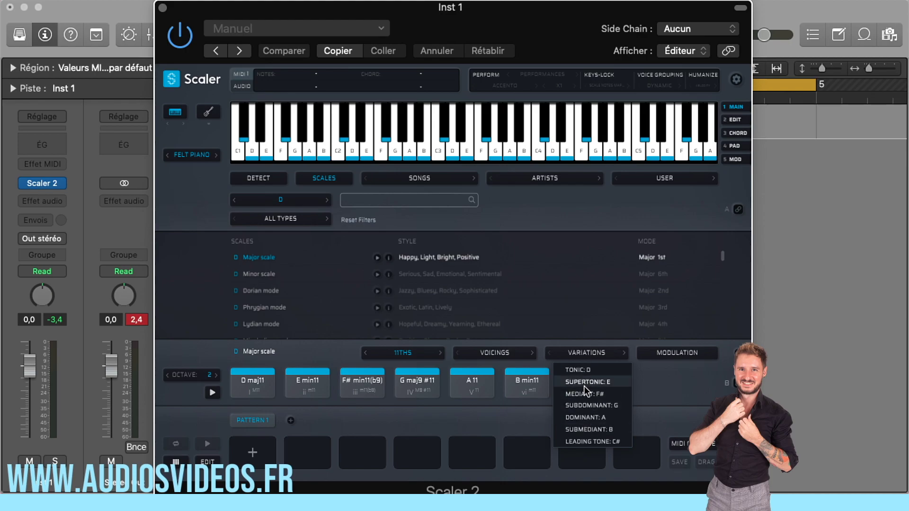
{"action": "left_click", "coordinate": [696, 355]}
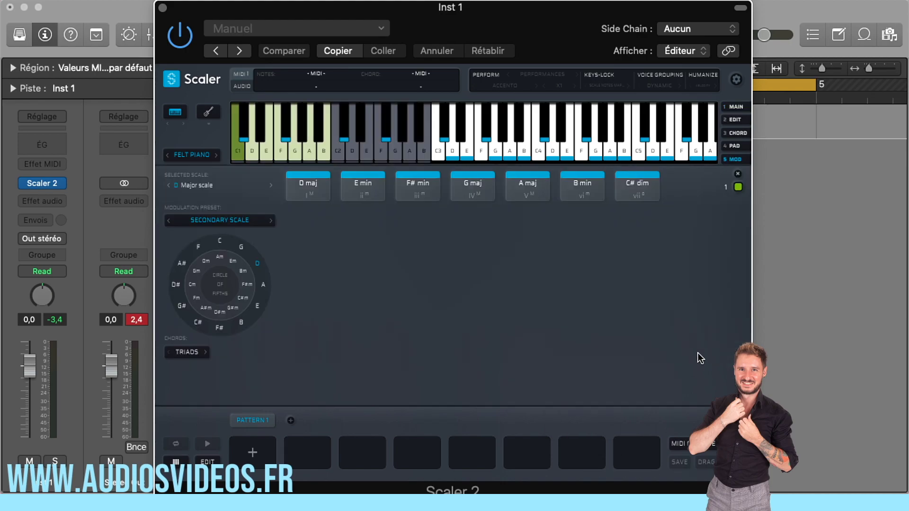
{"action": "left_click", "coordinate": [324, 188]}
{"action": "left_click", "coordinate": [413, 184]}
{"action": "left_click", "coordinate": [544, 185]}
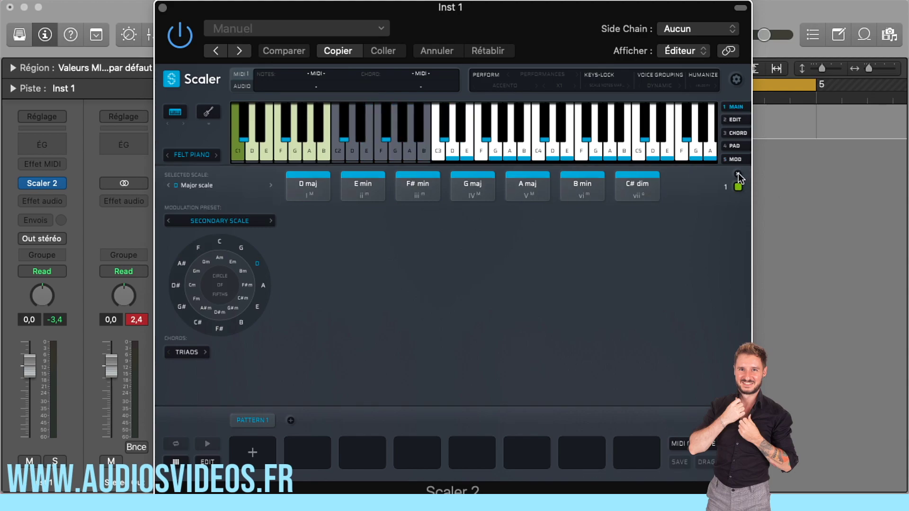
{"action": "left_click", "coordinate": [737, 174]}
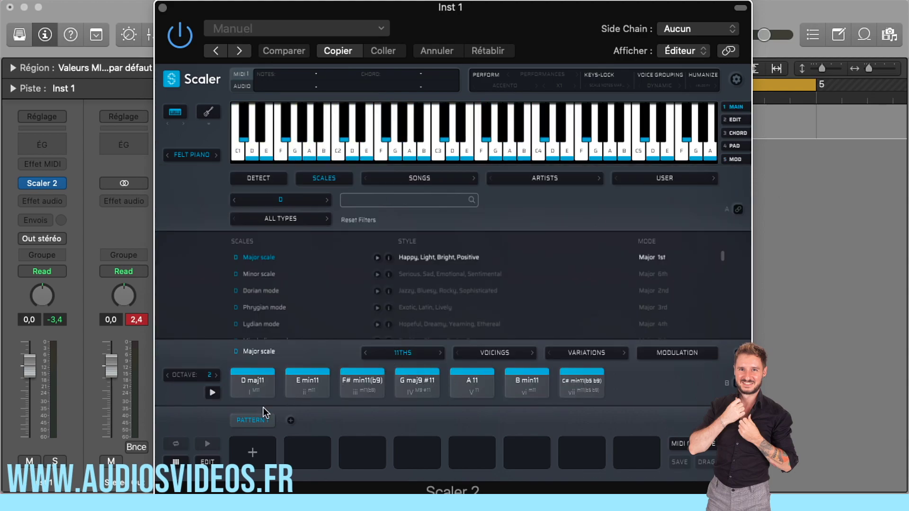
Step: Audition the 11th chords and add D maj11, E min11, G maj9 #11 and A 11 in that order to Pattern 1
{"action": "left_click", "coordinate": [243, 381]}
{"action": "left_click", "coordinate": [247, 380]}
{"action": "left_click", "coordinate": [308, 387]}
{"action": "left_click", "coordinate": [252, 386]}
{"action": "left_click_drag", "start_coordinate": [253, 385], "coordinate": [252, 452]}
{"action": "left_click_drag", "start_coordinate": [298, 386], "coordinate": [308, 449]}
{"action": "left_click", "coordinate": [422, 388]}
{"action": "left_click_drag", "start_coordinate": [422, 388], "coordinate": [364, 450]}
{"action": "left_click", "coordinate": [472, 385]}
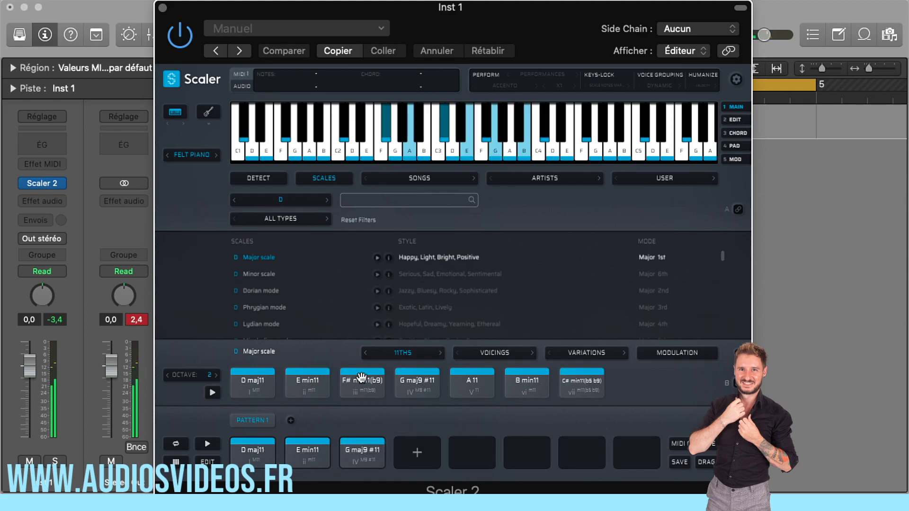
{"action": "left_click_drag", "start_coordinate": [475, 382], "coordinate": [418, 453]}
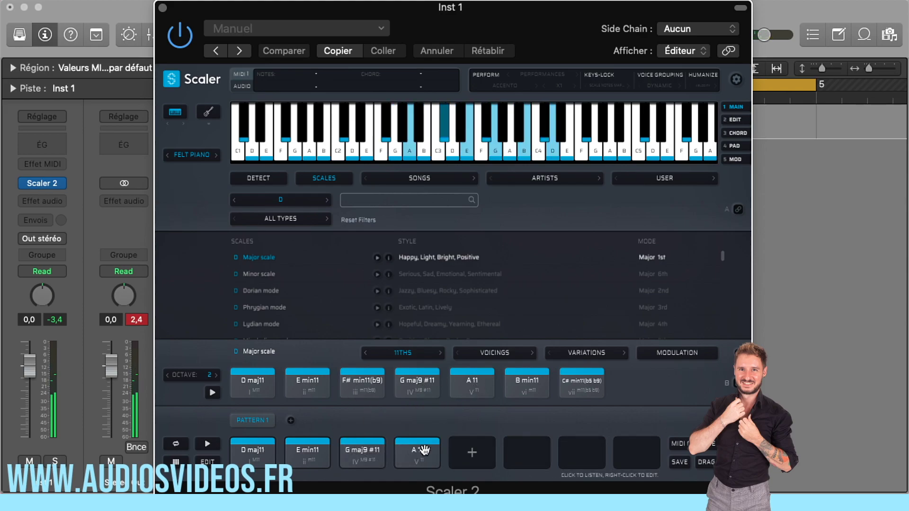
Step: Play and stop the Pattern 1 progression and set the scale's chord shape back to Triads
{"action": "left_click", "coordinate": [207, 445]}
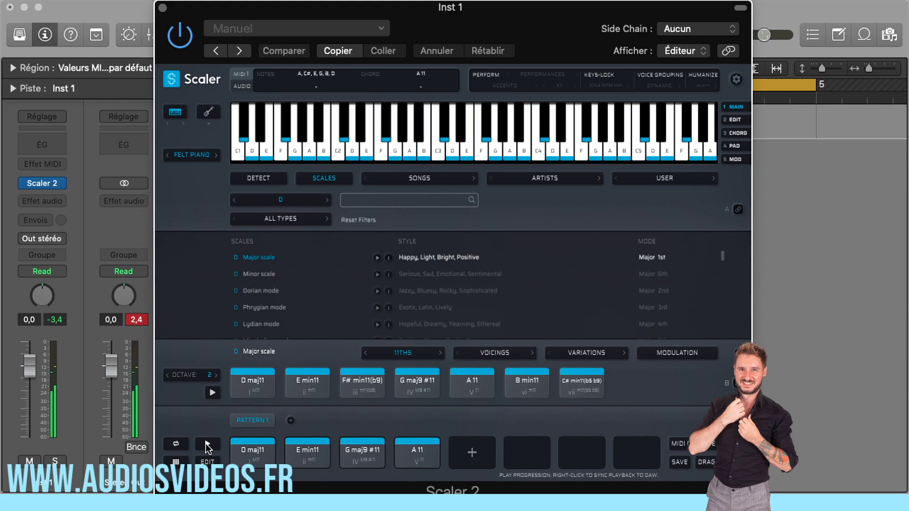
{"action": "left_click", "coordinate": [207, 444]}
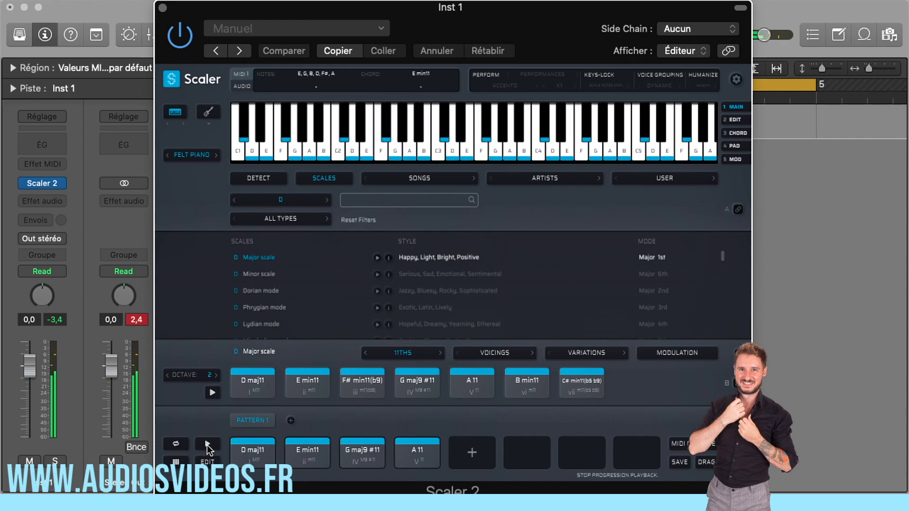
{"action": "left_click", "coordinate": [288, 457]}
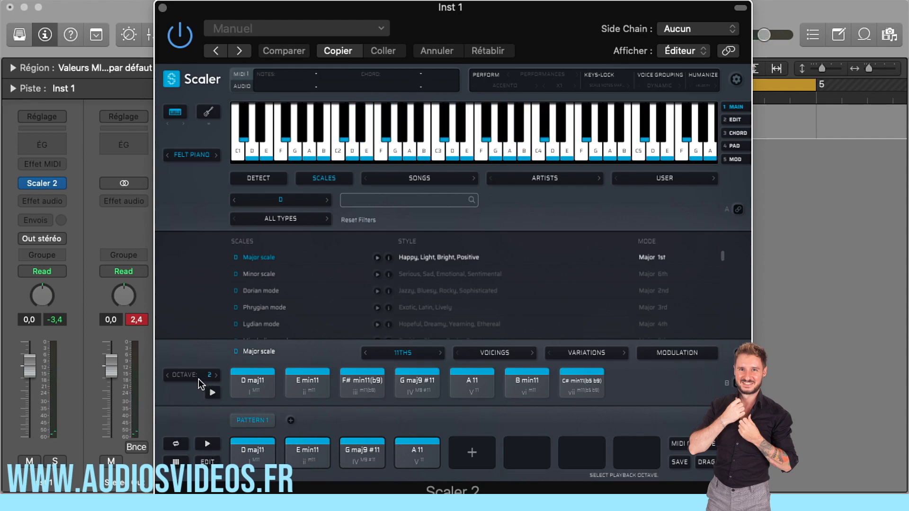
{"action": "left_click", "coordinate": [424, 360]}
{"action": "left_click", "coordinate": [415, 367]}
Step: Remove the A 11, G maj9 #11, E min11 and D maj11 chords from Pattern 1
{"action": "left_click", "coordinate": [408, 451]}
{"action": "right_click", "coordinate": [407, 453]}
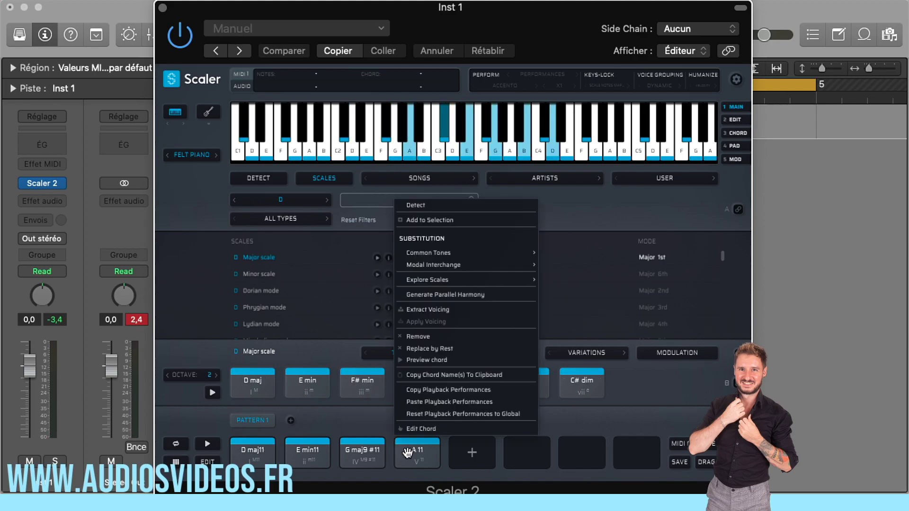
{"action": "left_click", "coordinate": [407, 453]}
{"action": "right_click", "coordinate": [407, 452]}
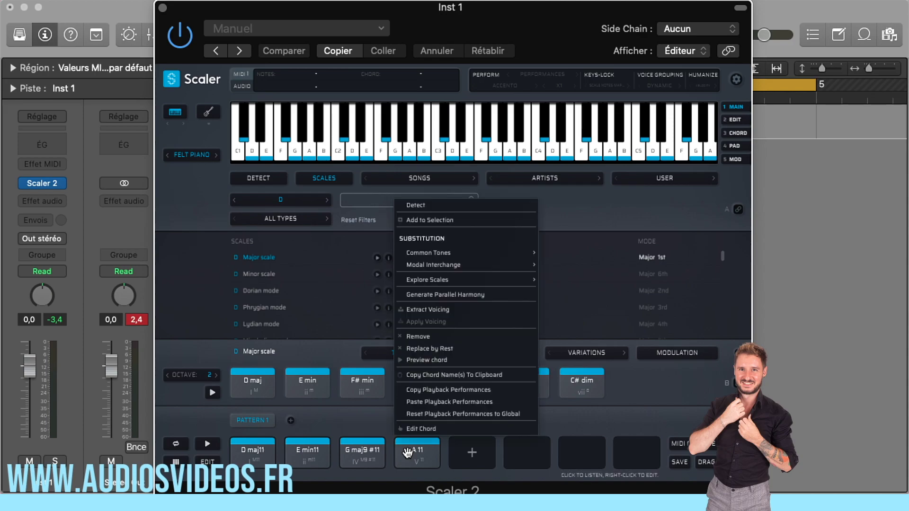
{"action": "left_click", "coordinate": [431, 336]}
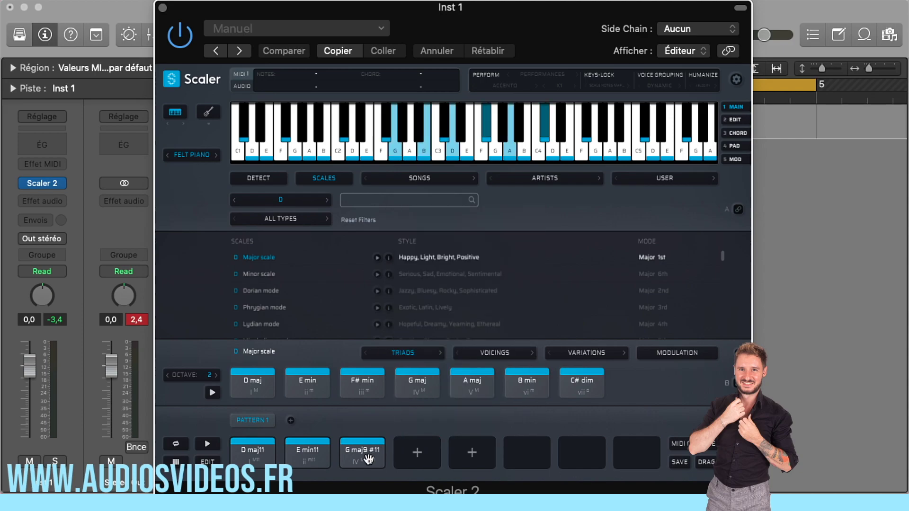
{"action": "right_click", "coordinate": [362, 455]}
{"action": "left_click", "coordinate": [399, 336]}
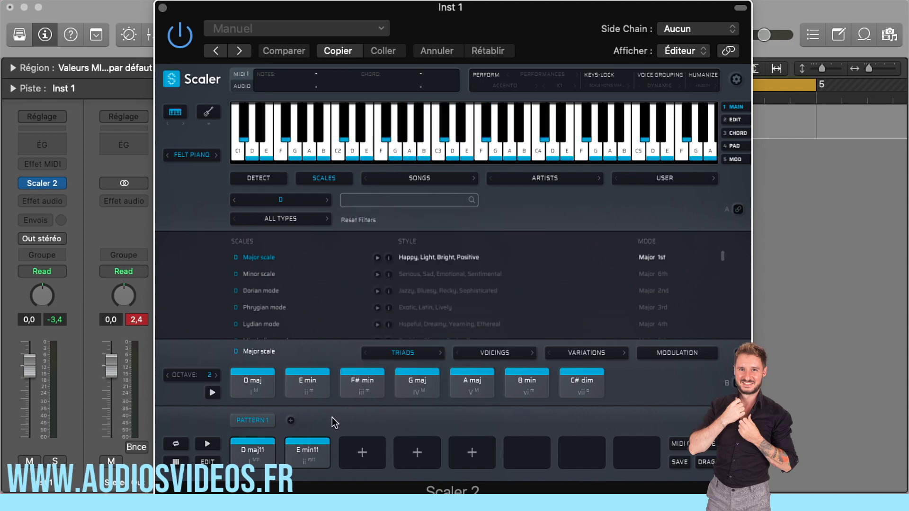
{"action": "right_click", "coordinate": [305, 452]}
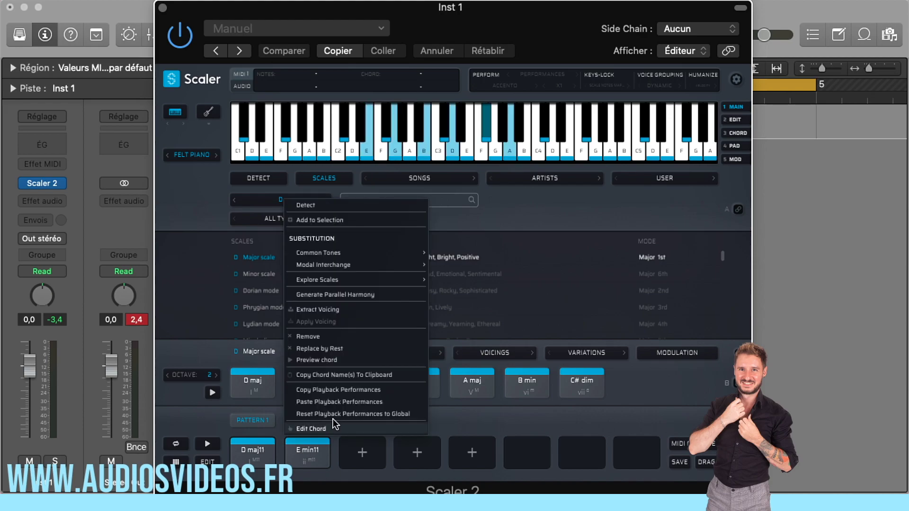
{"action": "left_click", "coordinate": [325, 336]}
{"action": "right_click", "coordinate": [253, 452]}
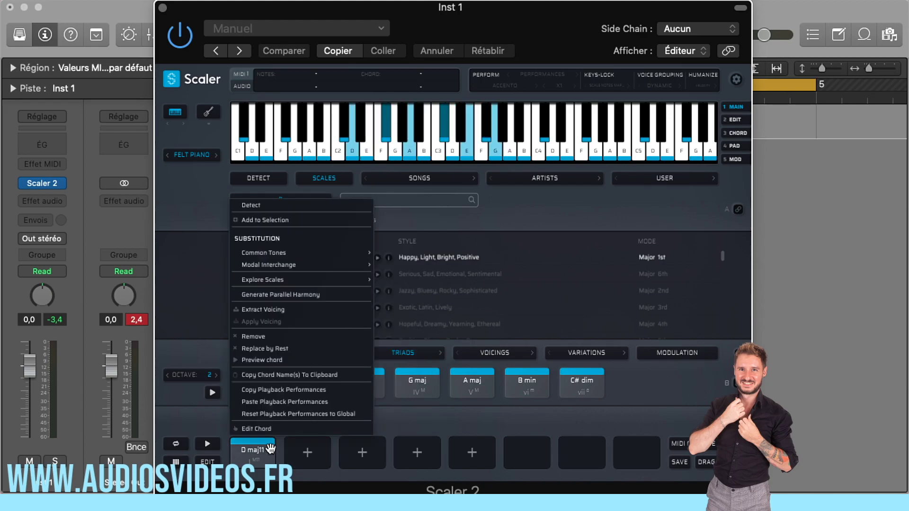
{"action": "left_click", "coordinate": [282, 335]}
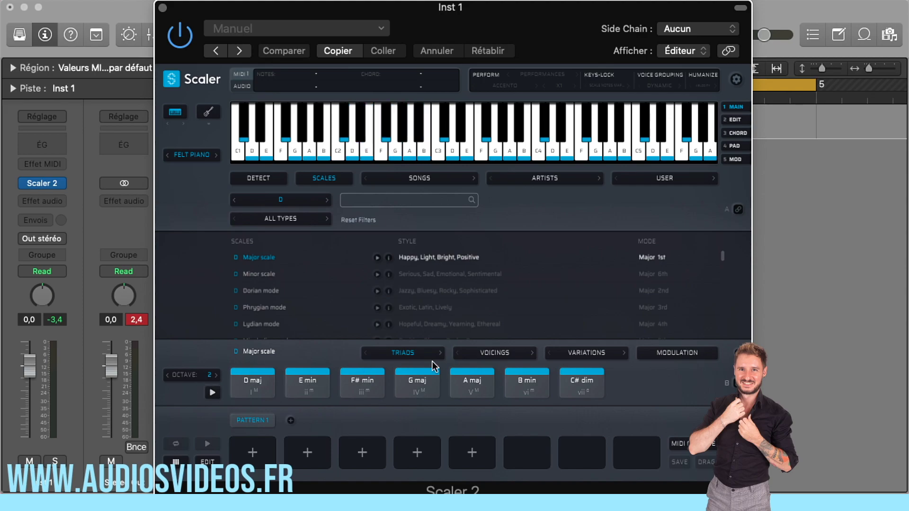
Step: Fill Pattern 1 with the triads E min, D maj, G maj and F# min in that order and play the progression
{"action": "left_click", "coordinate": [252, 384]}
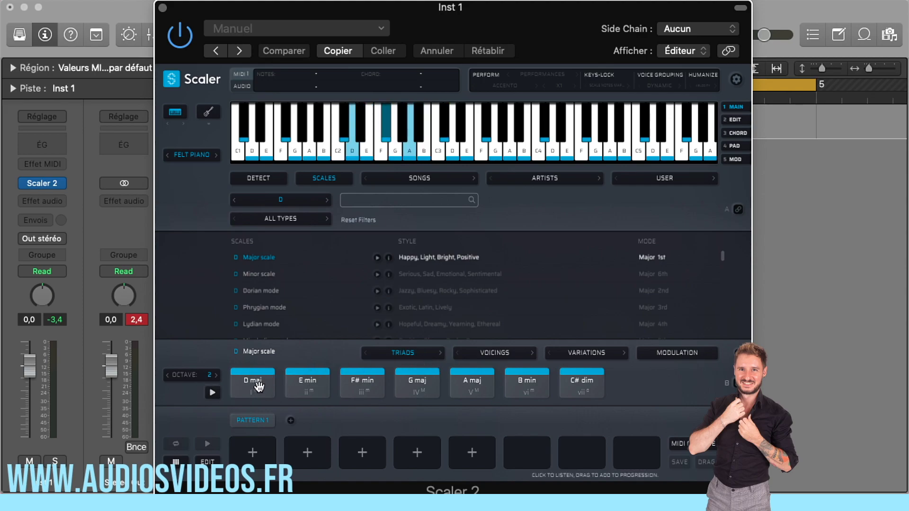
{"action": "scroll", "coordinate": [286, 258], "scroll_direction": "down", "scroll_amount": 1}
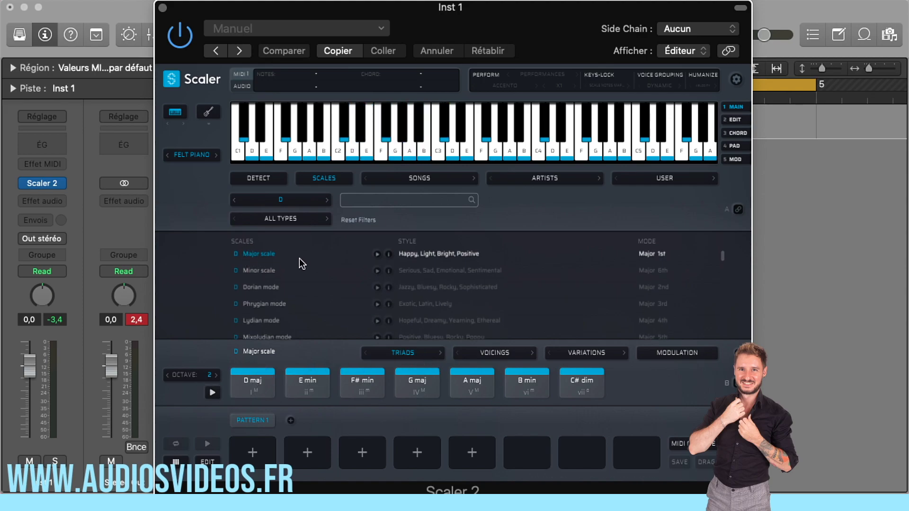
{"action": "left_click", "coordinate": [258, 374]}
{"action": "left_click", "coordinate": [509, 355]}
{"action": "left_click", "coordinate": [286, 356]}
{"action": "left_click_drag", "start_coordinate": [308, 382], "coordinate": [258, 443]}
{"action": "left_click_drag", "start_coordinate": [251, 379], "coordinate": [306, 449]}
{"action": "left_click_drag", "start_coordinate": [417, 381], "coordinate": [362, 449]}
{"action": "left_click_drag", "start_coordinate": [360, 381], "coordinate": [418, 450]}
{"action": "left_click", "coordinate": [216, 442]}
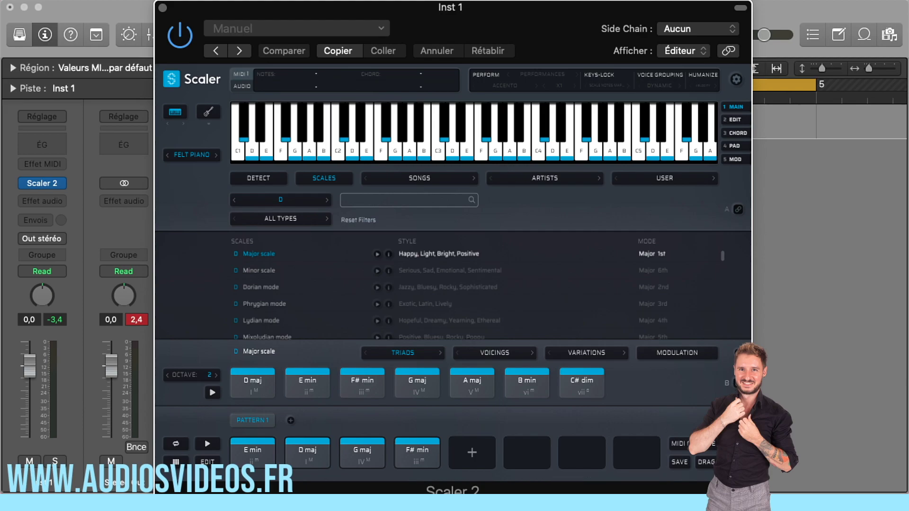
Step: Load the Cinematic song chord set Horror 1 and bind its chord row to the MIDI keys
{"action": "left_click", "coordinate": [733, 383]}
{"action": "left_click", "coordinate": [403, 181]}
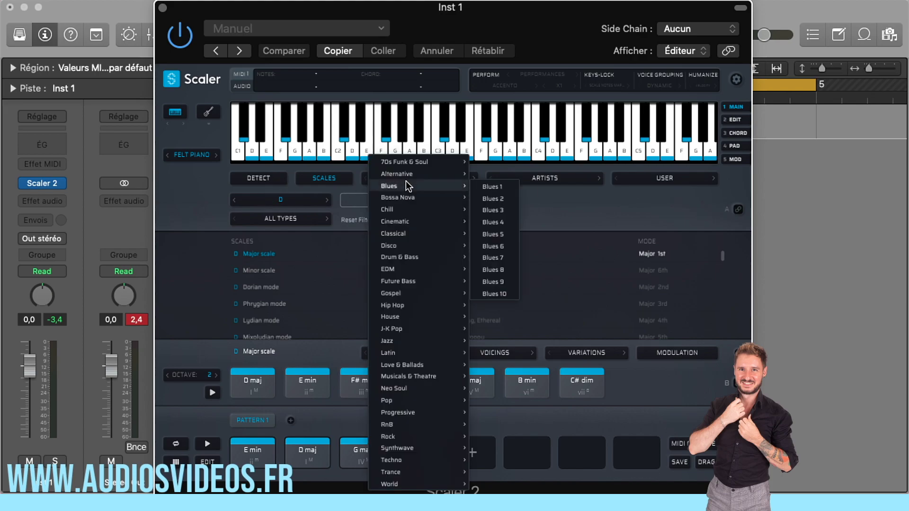
{"action": "mouse_move", "coordinate": [422, 223]}
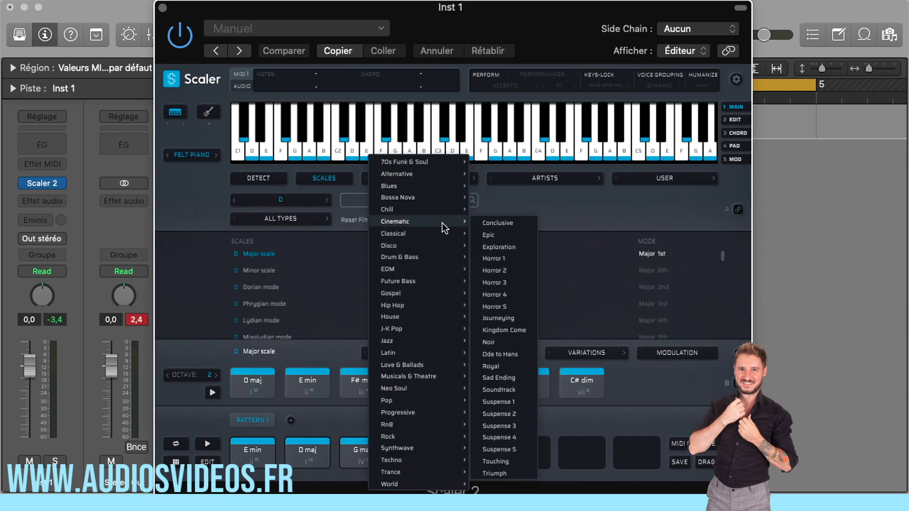
{"action": "left_click", "coordinate": [494, 258]}
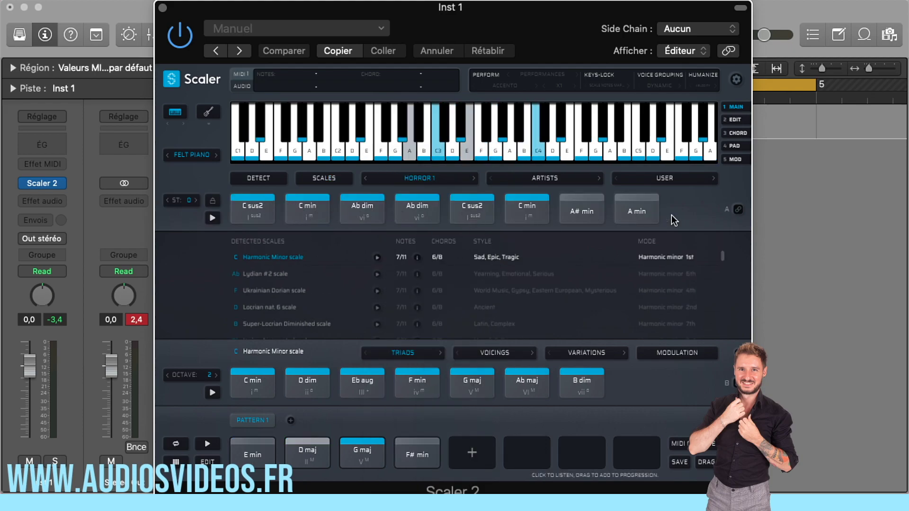
{"action": "left_click", "coordinate": [739, 211]}
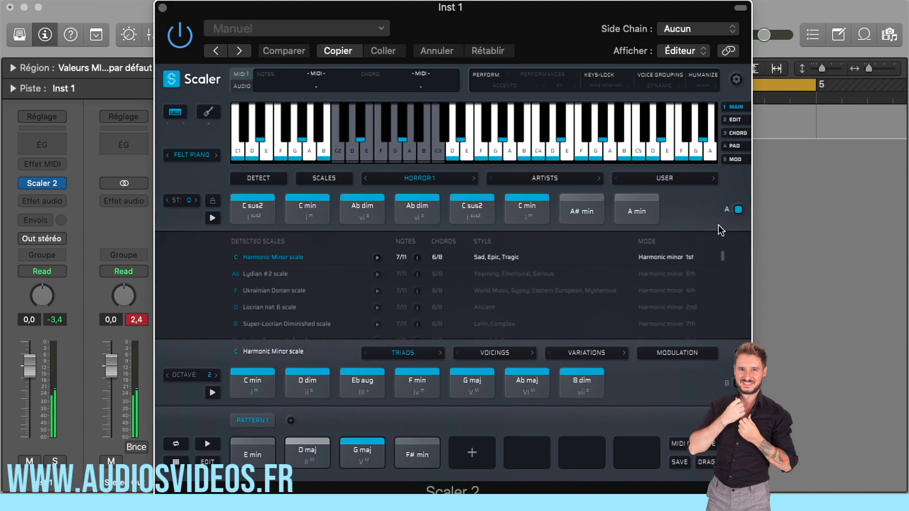
{"action": "left_click", "coordinate": [585, 204]}
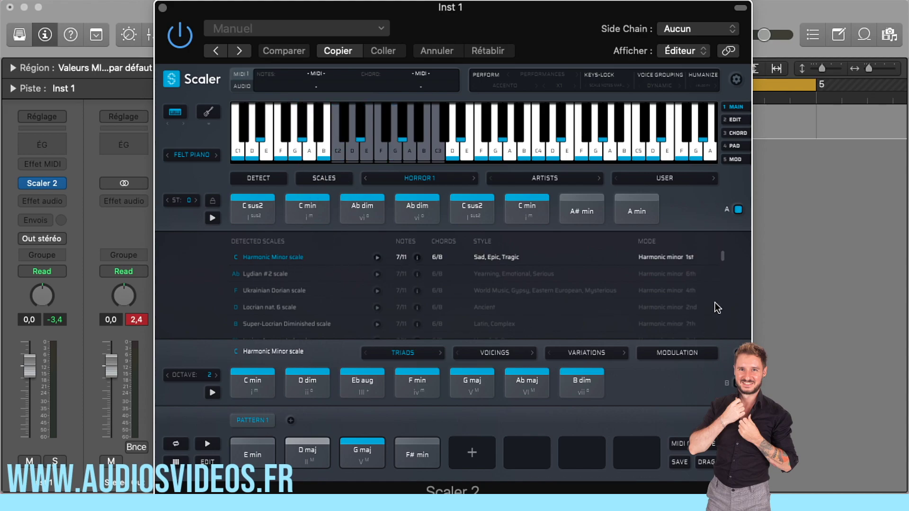
Step: Look over the detected scales for Horror 1 and the pattern's chord voicing settings on the Edit page
{"action": "scroll", "coordinate": [720, 263], "scroll_direction": "down", "scroll_amount": 3}
{"action": "scroll", "coordinate": [723, 256], "scroll_direction": "up", "scroll_amount": 3}
{"action": "left_click", "coordinate": [735, 119]}
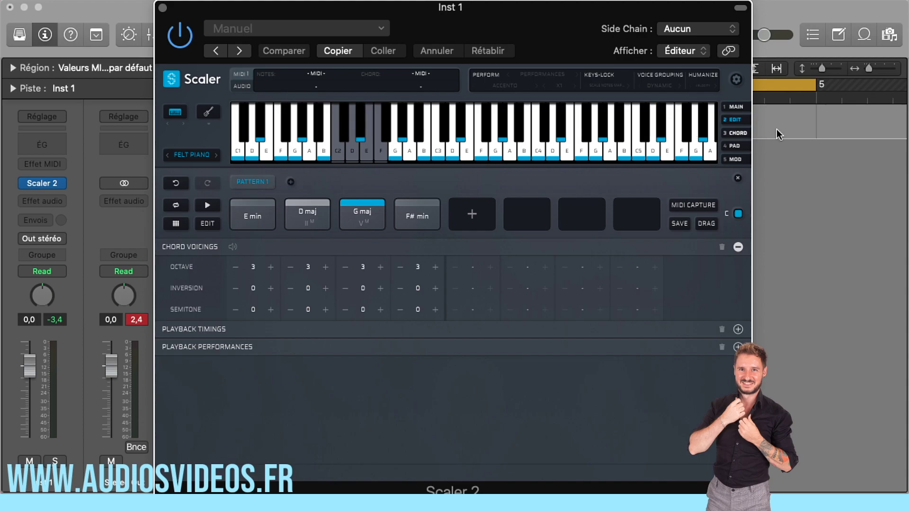
{"action": "left_click", "coordinate": [729, 108]}
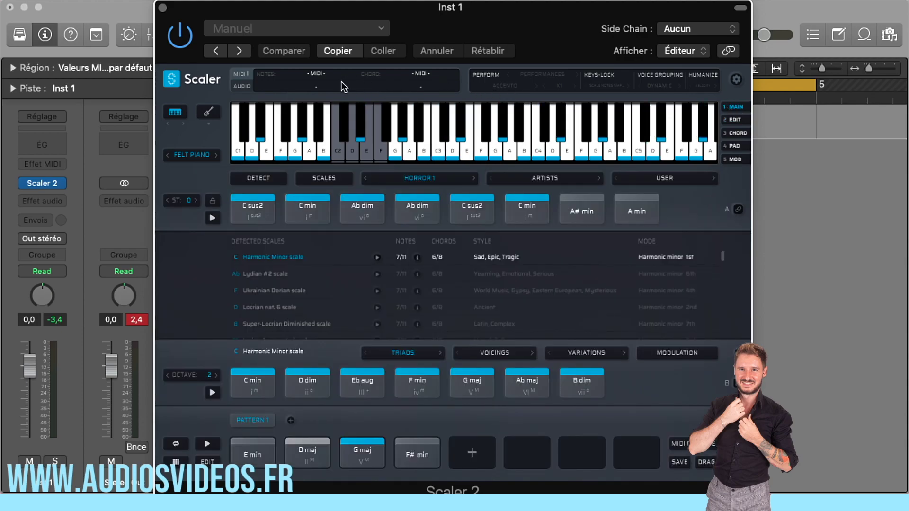
Step: Turn on the Perform section and set its performance type to Strumming
{"action": "left_click", "coordinate": [536, 74]}
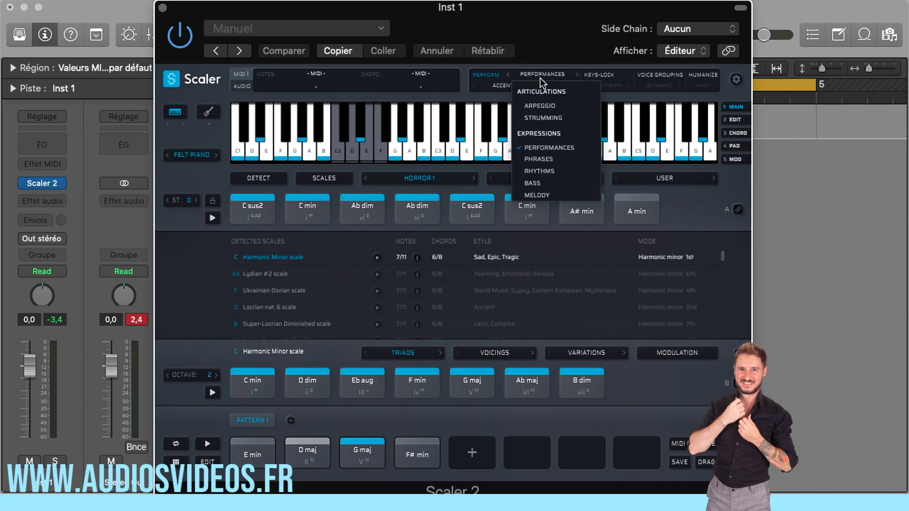
{"action": "left_click", "coordinate": [537, 119]}
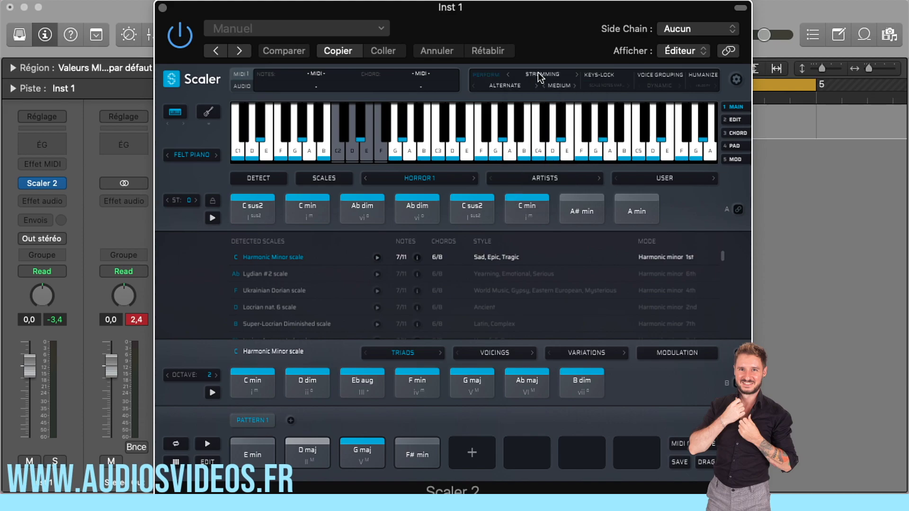
Step: Set the performance type to Arpeggio with the Up/Down direction and play the Pattern 1 progression
{"action": "left_click", "coordinate": [540, 76]}
{"action": "left_click", "coordinate": [538, 106]}
{"action": "left_click", "coordinate": [504, 86]}
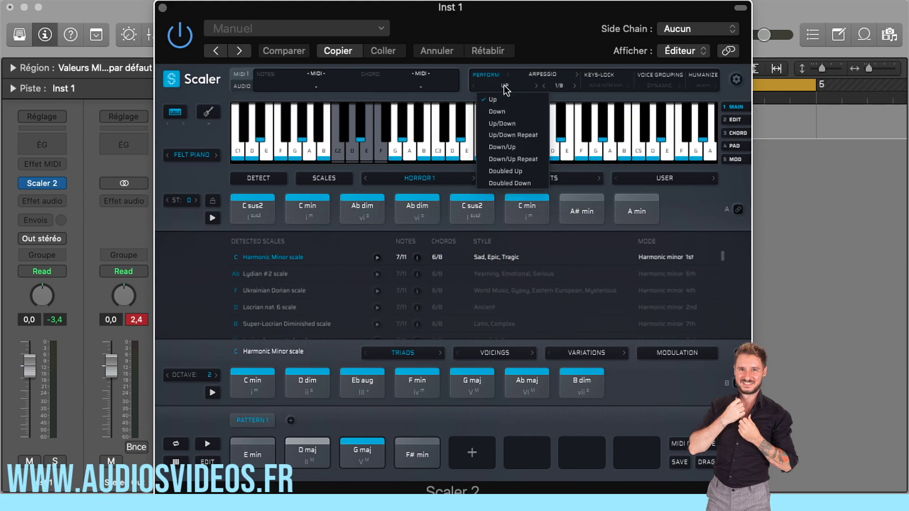
{"action": "left_click", "coordinate": [504, 124]}
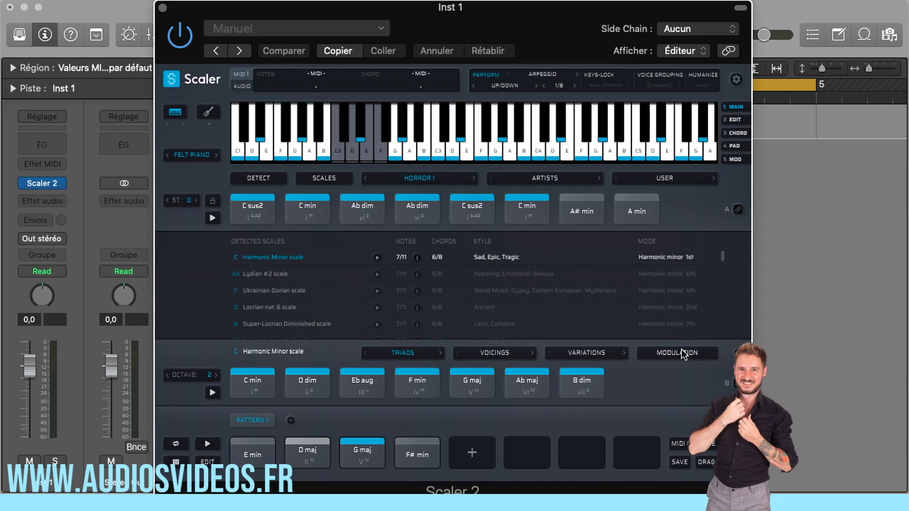
{"action": "left_click", "coordinate": [207, 443]}
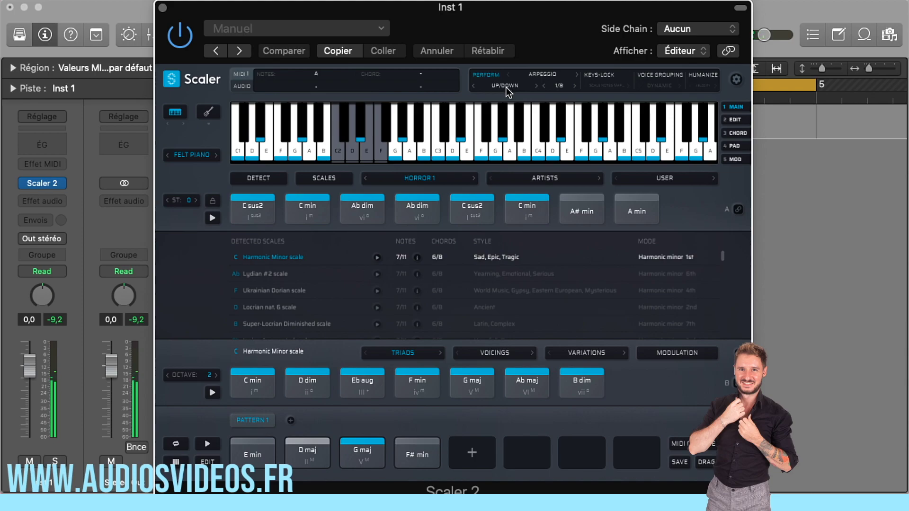
Step: Set the arpeggio rate to 1/32 and audition the Pattern 1 progression at that speed
{"action": "left_click", "coordinate": [559, 86]}
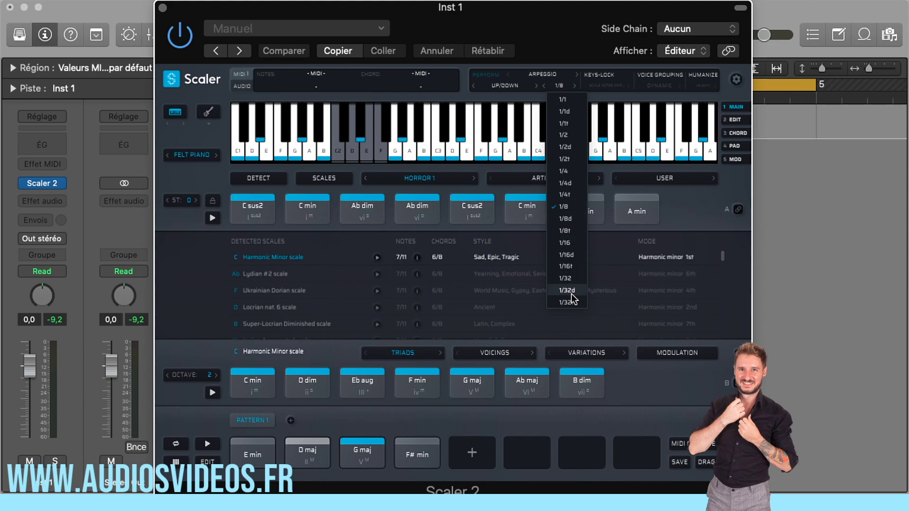
{"action": "left_click", "coordinate": [567, 277]}
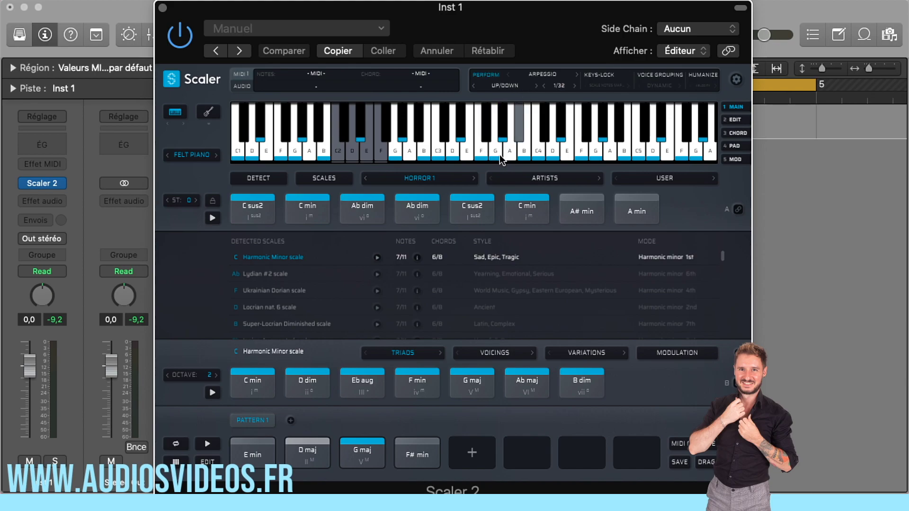
{"action": "left_click", "coordinate": [213, 446]}
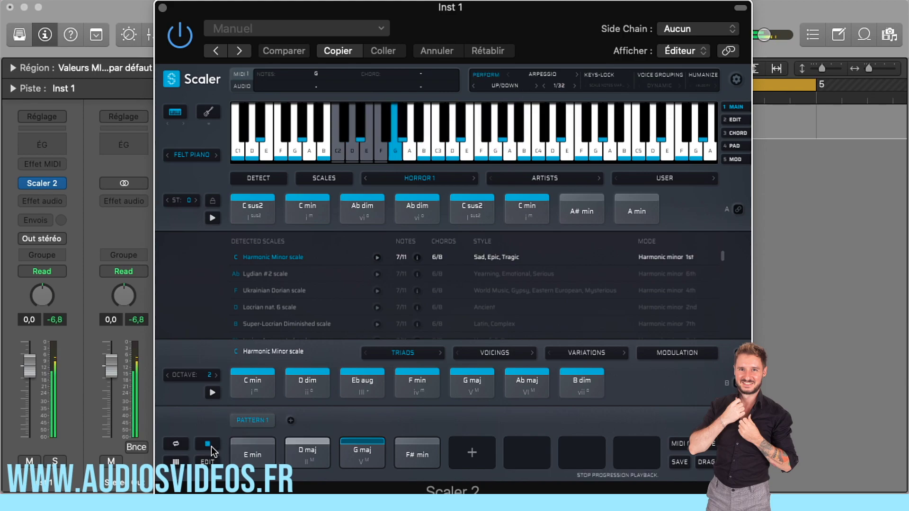
{"action": "left_click", "coordinate": [209, 445]}
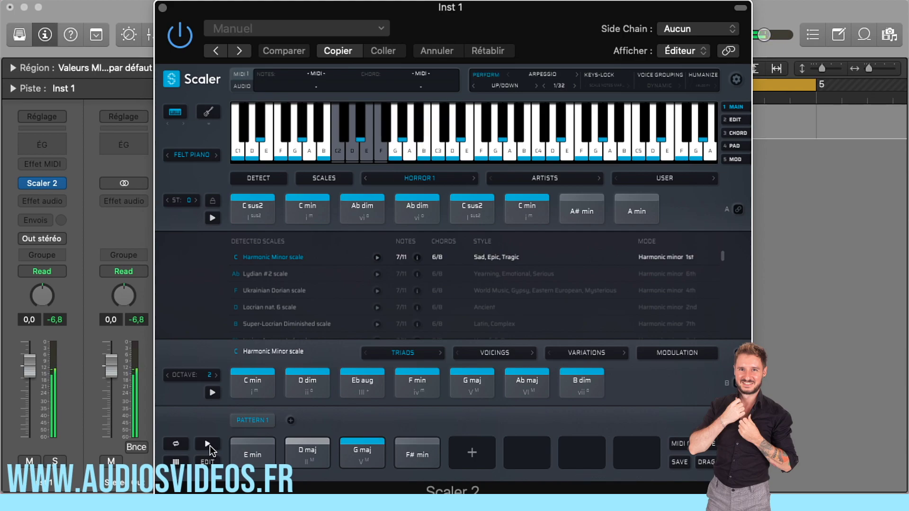
Step: Set the arpeggio direction to Up and its rate to 1/4, and play the progression
{"action": "left_click", "coordinate": [516, 86]}
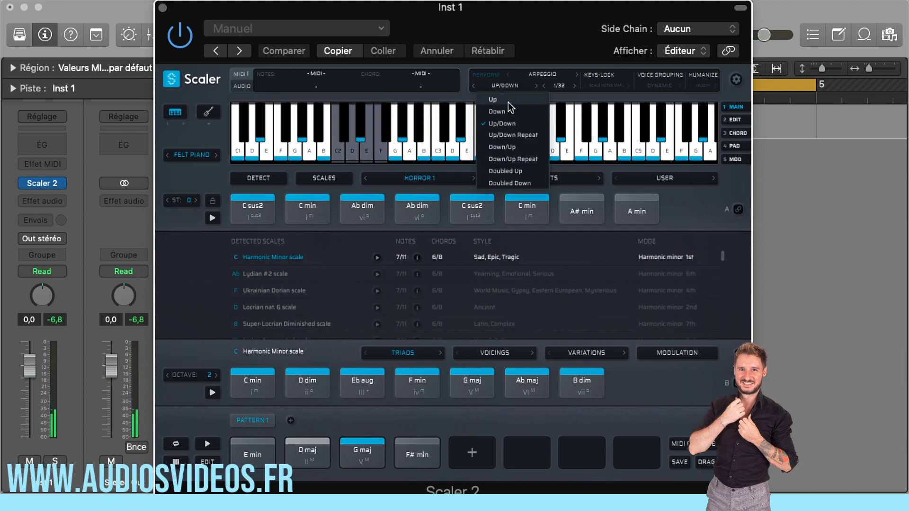
{"action": "left_click", "coordinate": [511, 99]}
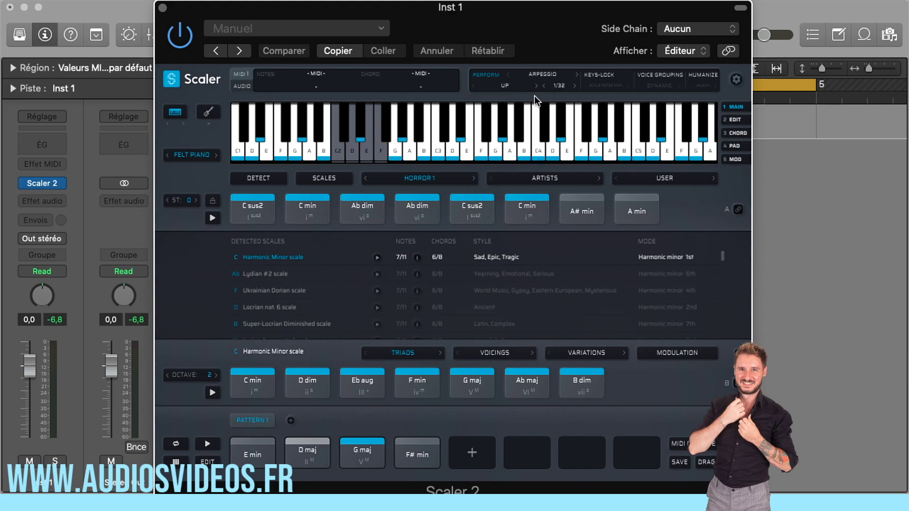
{"action": "left_click", "coordinate": [560, 86]}
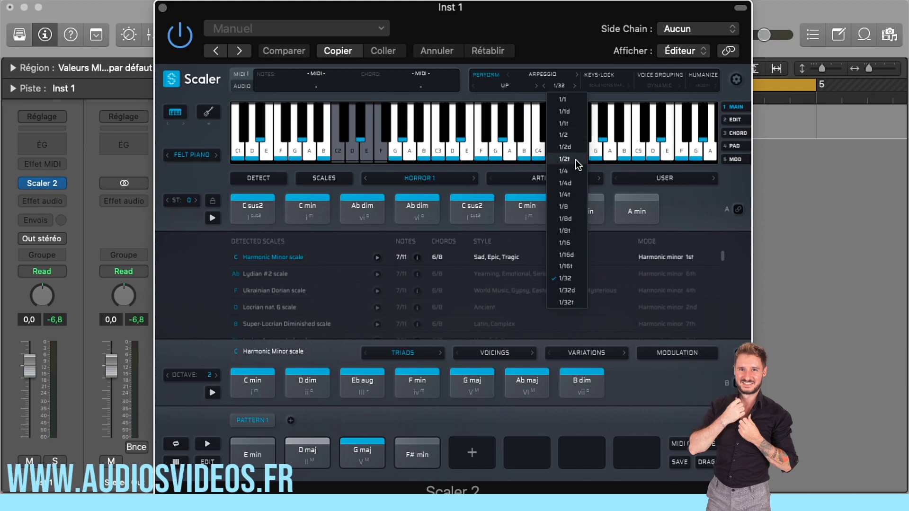
{"action": "left_click", "coordinate": [566, 174]}
{"action": "left_click", "coordinate": [207, 444]}
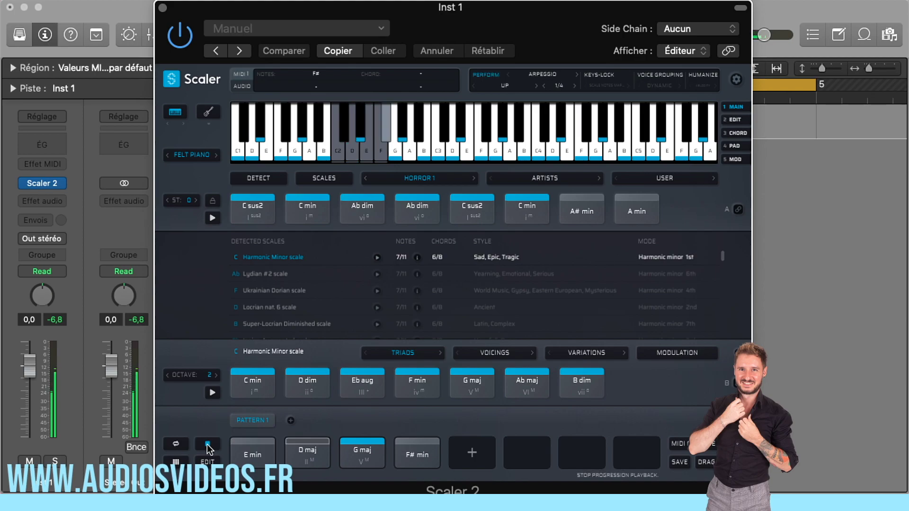
{"action": "left_click", "coordinate": [208, 445]}
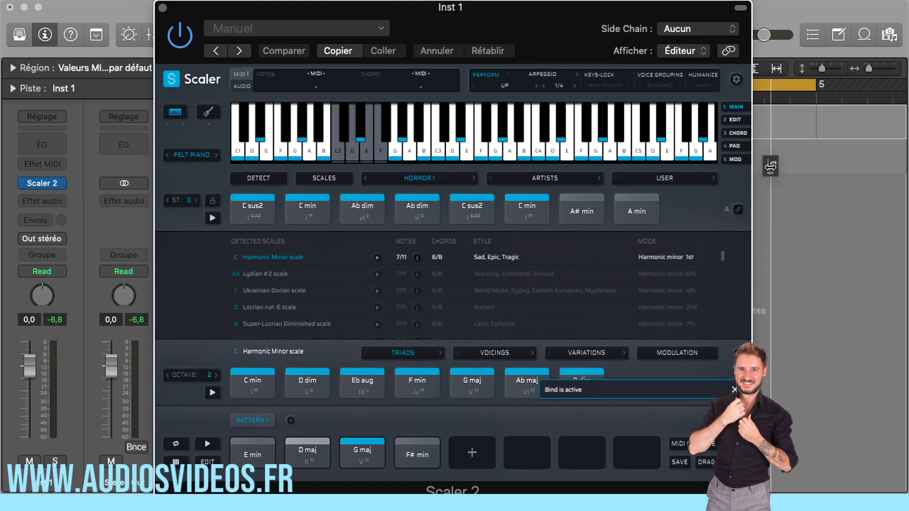
Step: Export the 1/4 arpeggio as MIDI onto the Steinway Grand Piano track, open its notes for editing and move the region to bar 1
{"action": "left_click_drag", "start_coordinate": [775, 165], "coordinate": [777, 168]}
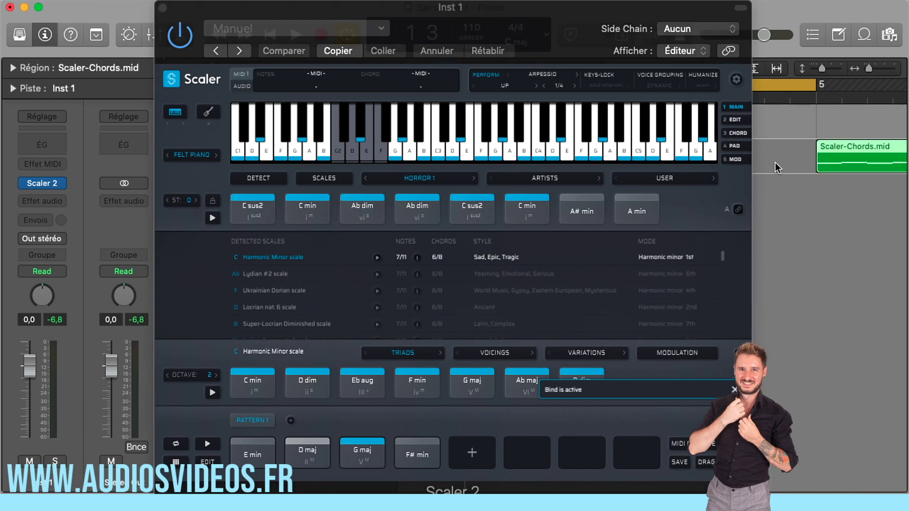
{"action": "double_click", "coordinate": [854, 160]}
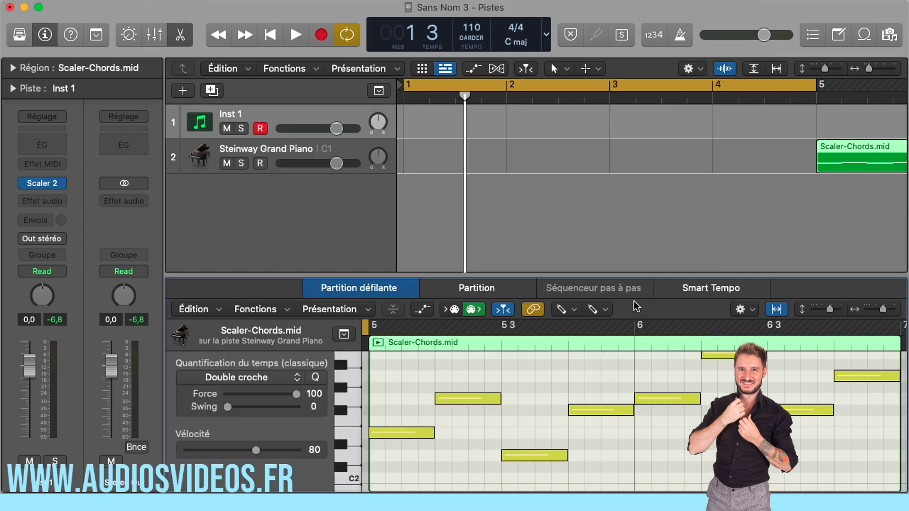
{"action": "left_click", "coordinate": [162, 8]}
{"action": "left_click_drag", "start_coordinate": [852, 159], "coordinate": [437, 171]}
Step: Play the exported 1/4 arpeggio region through the piano and delete it from the track
{"action": "key", "text": "space"}
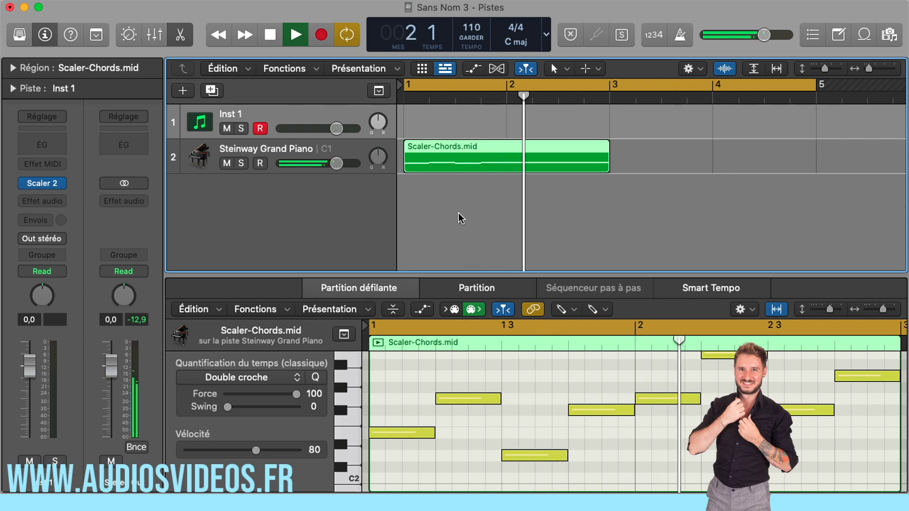
{"action": "key", "text": "space"}
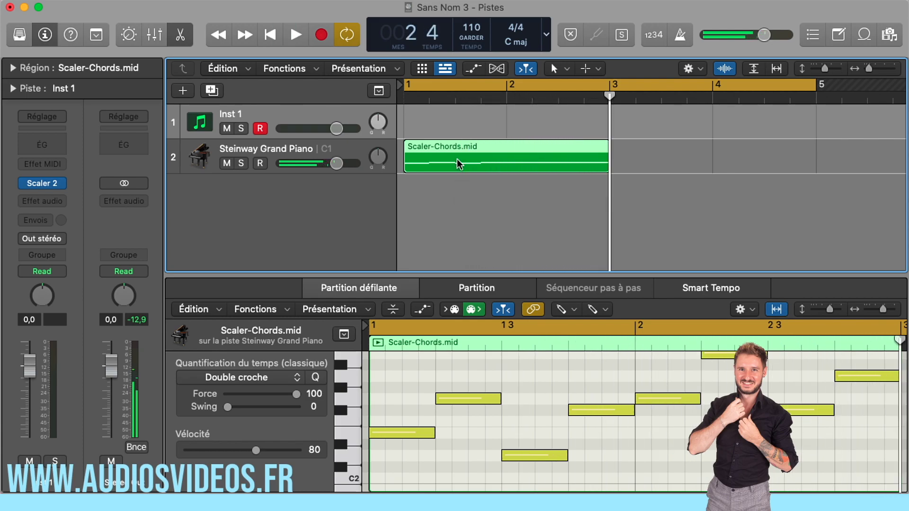
{"action": "key", "text": "Delete"}
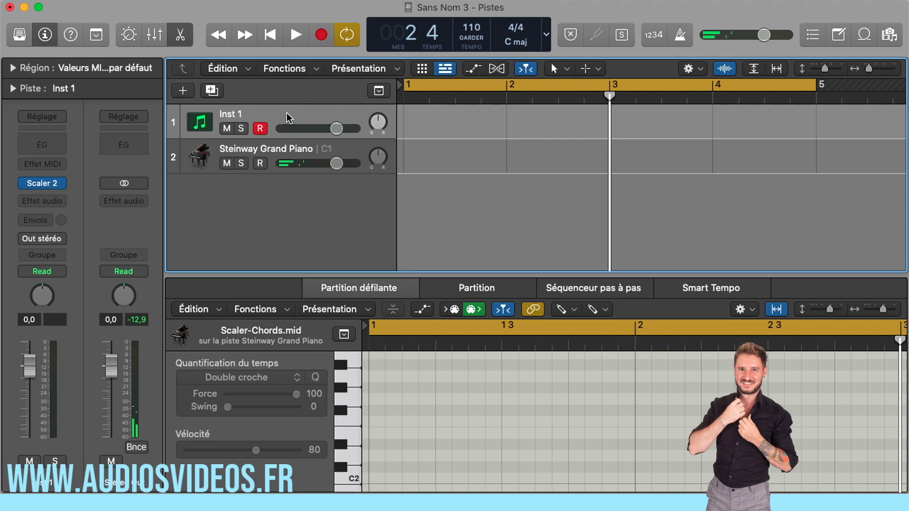
Step: Reopen Scaler 2 on the Inst 1 track and set the arpeggio rate to 1/16
{"action": "left_click", "coordinate": [43, 184]}
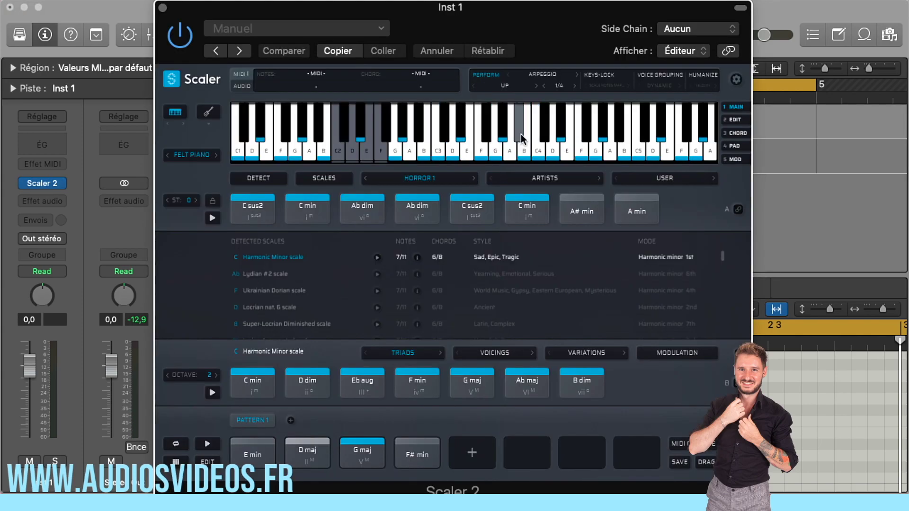
{"action": "left_click", "coordinate": [563, 87]}
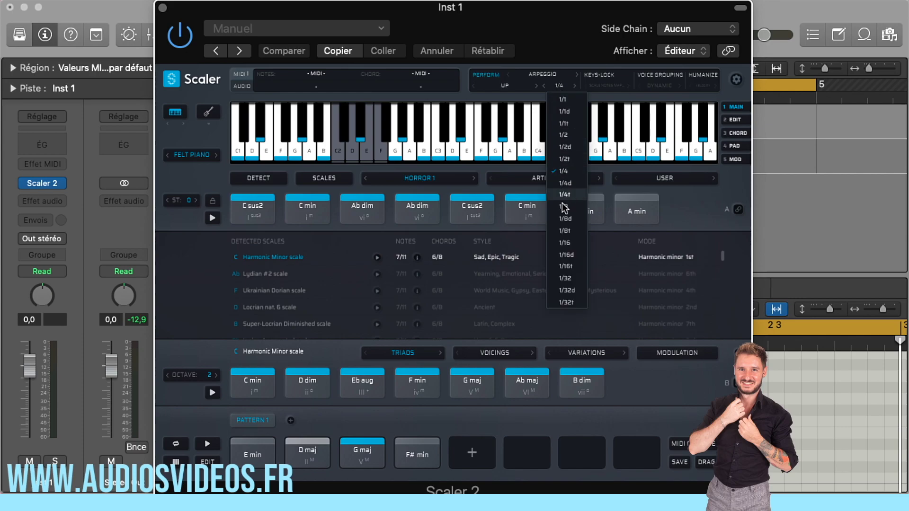
{"action": "left_click", "coordinate": [565, 243]}
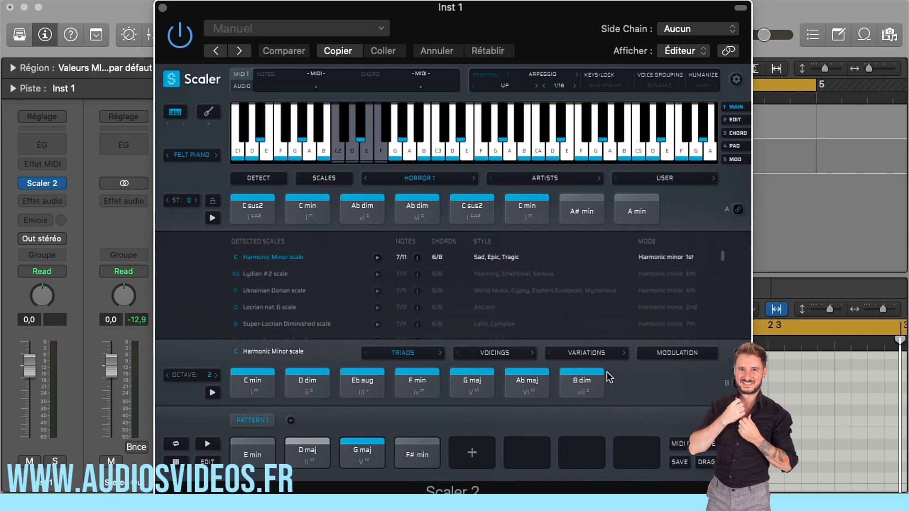
Step: Export the 1/16 arpeggio as MIDI onto the Steinway Grand Piano track, move the region to bar 1 and play it
{"action": "left_click_drag", "start_coordinate": [707, 467], "coordinate": [779, 177]}
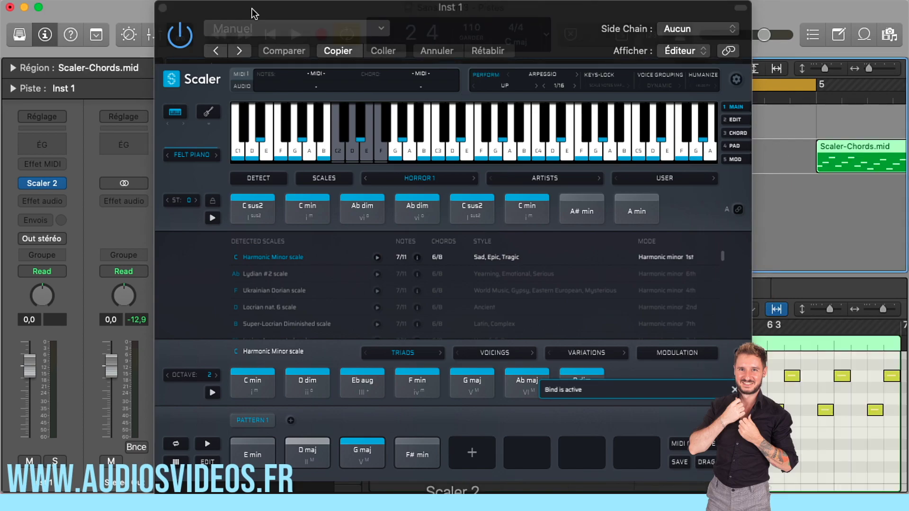
{"action": "left_click", "coordinate": [162, 7]}
{"action": "left_click_drag", "start_coordinate": [864, 159], "coordinate": [452, 159]}
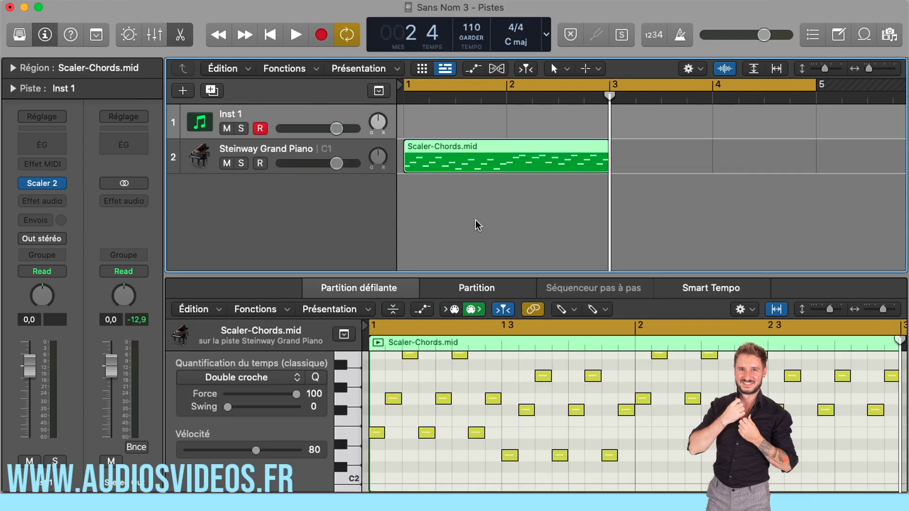
{"action": "key", "text": "space"}
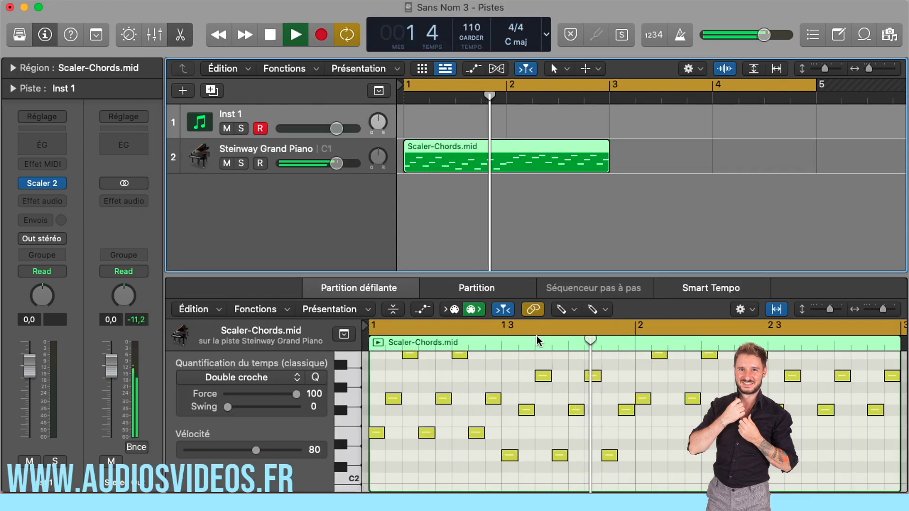
{"action": "scroll", "coordinate": [569, 424], "scroll_direction": "up", "scroll_amount": 2}
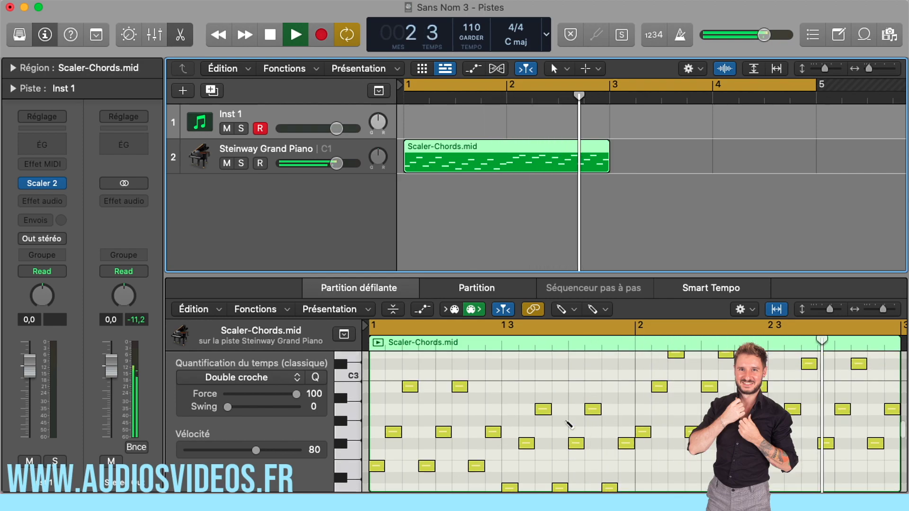
{"action": "key", "text": "space"}
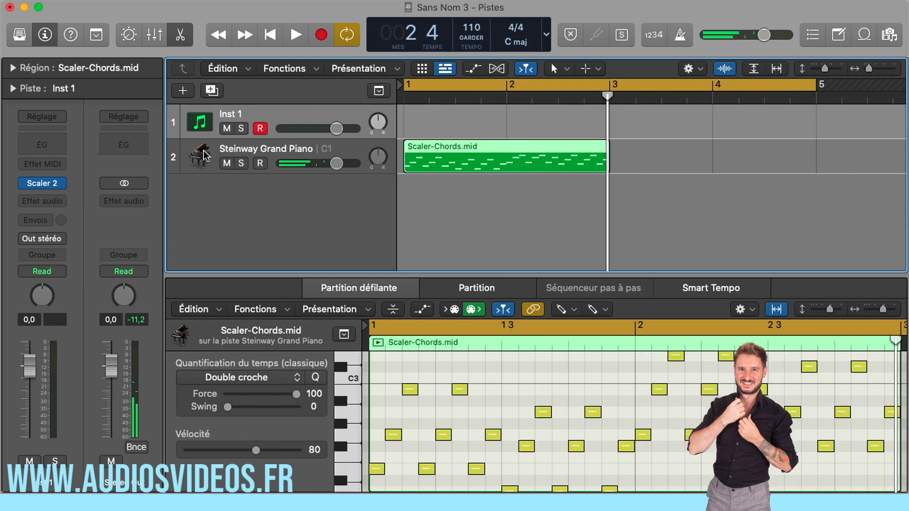
Step: Reopen Scaler 2, set the performance type to Strumming with the Down direction, and play the Pattern 1 progression
{"action": "left_click", "coordinate": [44, 183]}
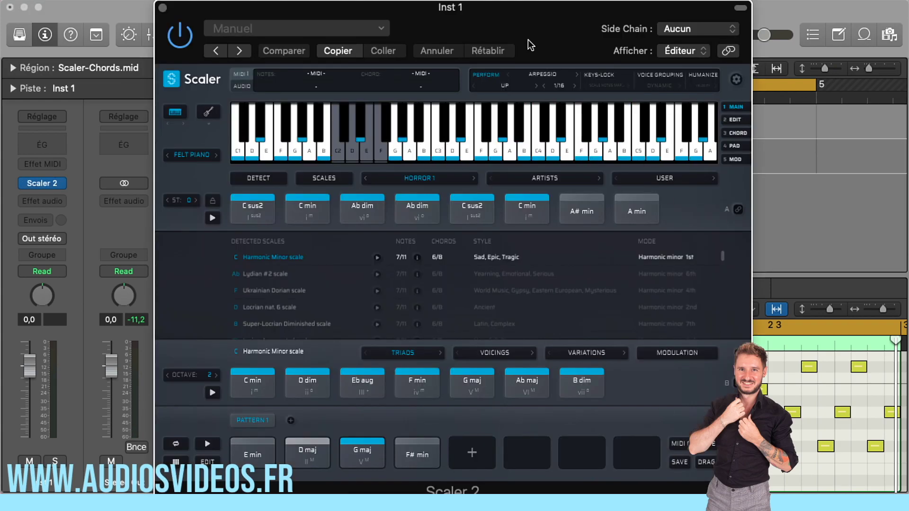
{"action": "left_click", "coordinate": [543, 74]}
{"action": "left_click", "coordinate": [540, 115]}
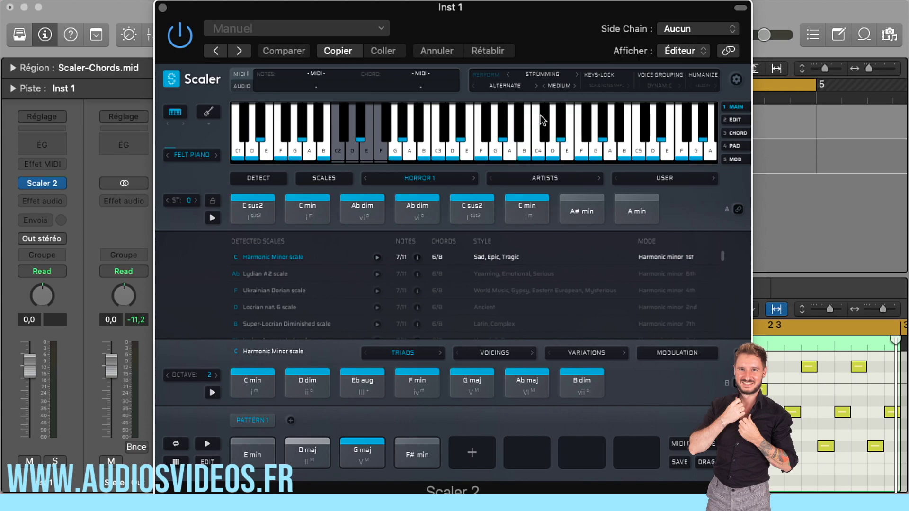
{"action": "left_click", "coordinate": [508, 86]}
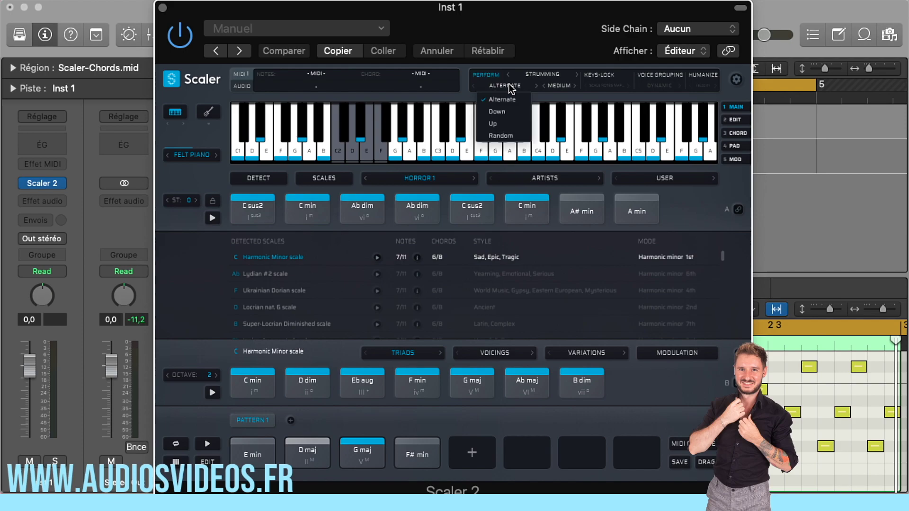
{"action": "left_click", "coordinate": [504, 112]}
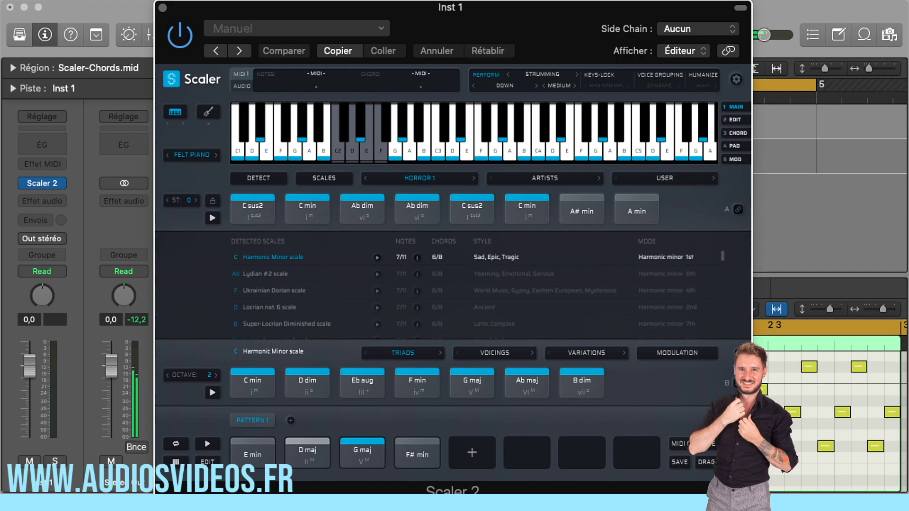
{"action": "left_click_drag", "start_coordinate": [292, 13], "coordinate": [506, 18]}
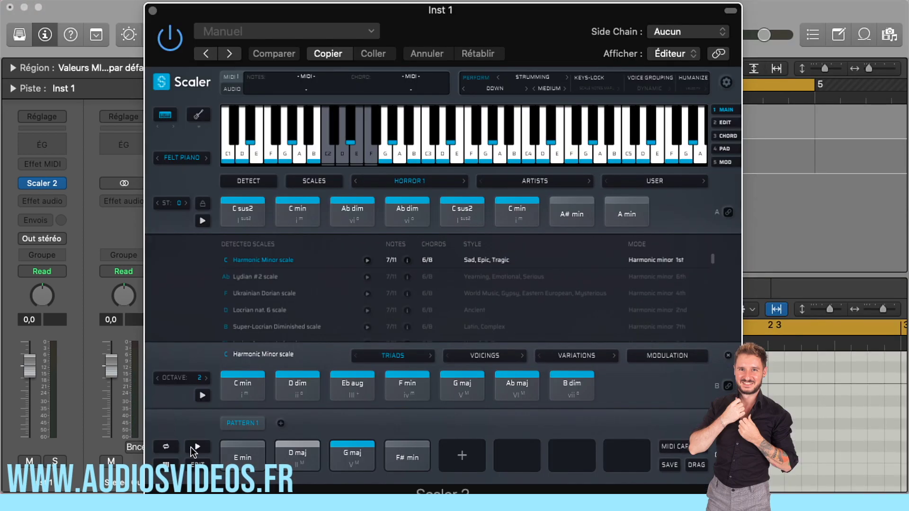
{"action": "left_click", "coordinate": [194, 448]}
Step: Set the strumming direction to Up and its speed to Slower, and play the progression
{"action": "left_click", "coordinate": [541, 78]}
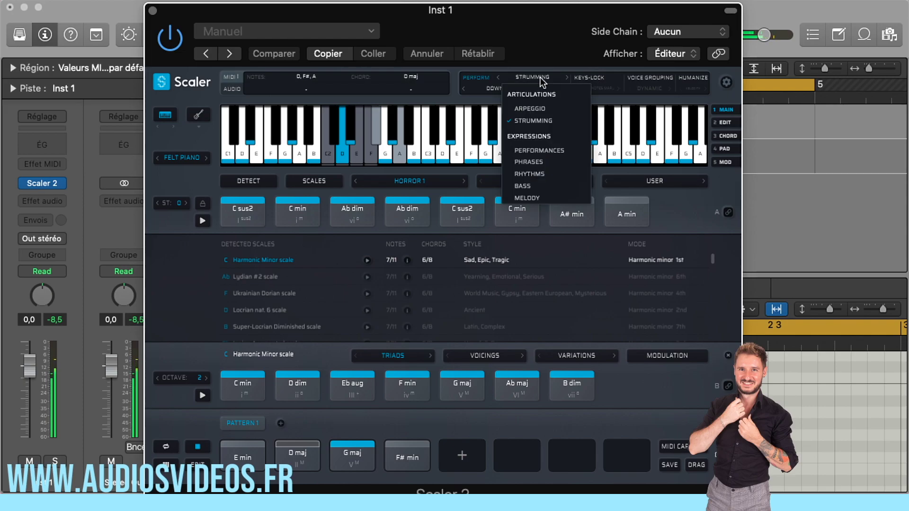
{"action": "left_click", "coordinate": [494, 88]}
{"action": "left_click", "coordinate": [493, 88]}
{"action": "left_click", "coordinate": [493, 87]}
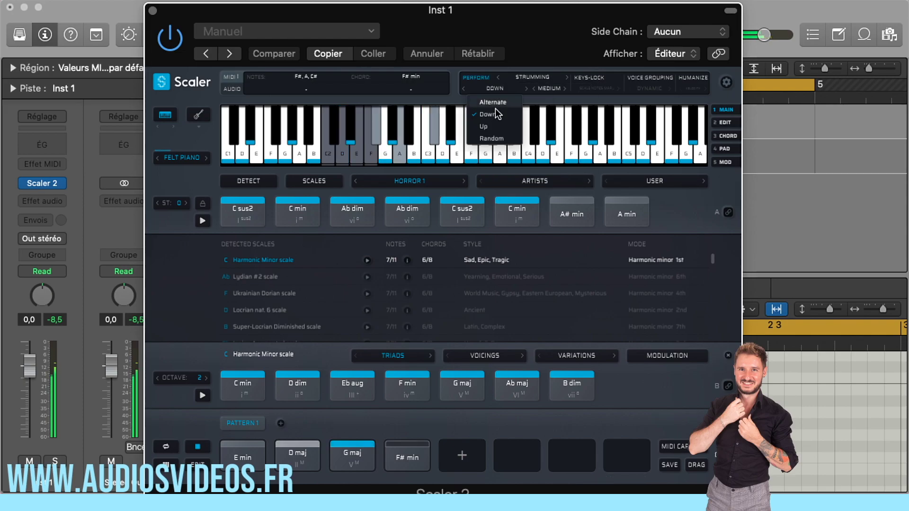
{"action": "left_click", "coordinate": [493, 126]}
{"action": "left_click", "coordinate": [548, 89]}
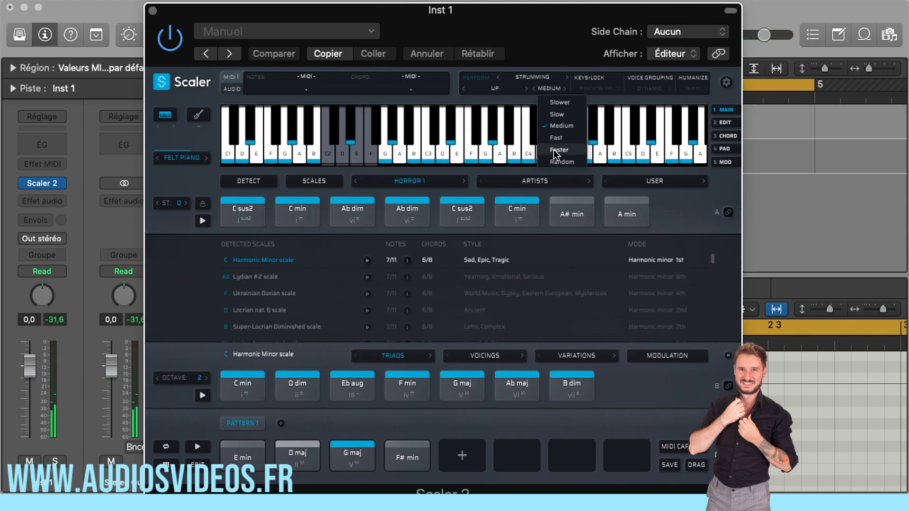
{"action": "left_click", "coordinate": [559, 102]}
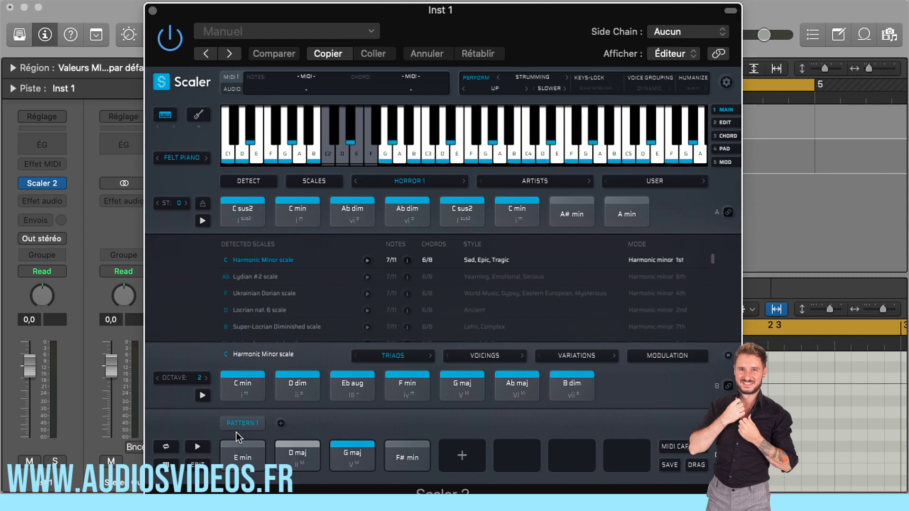
{"action": "left_click", "coordinate": [197, 448]}
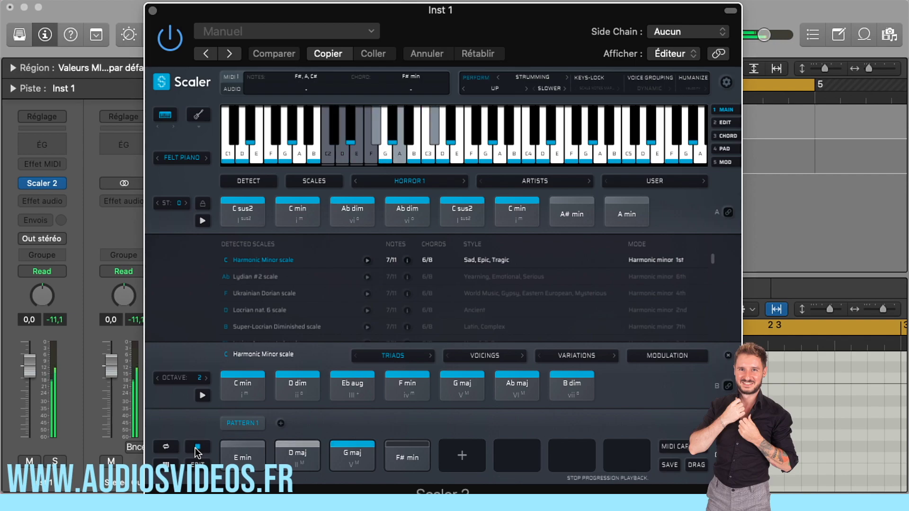
Step: Stop the progression, set the strumming speed to Fast and keep the strumming direction at Up
{"action": "left_click", "coordinate": [197, 447]}
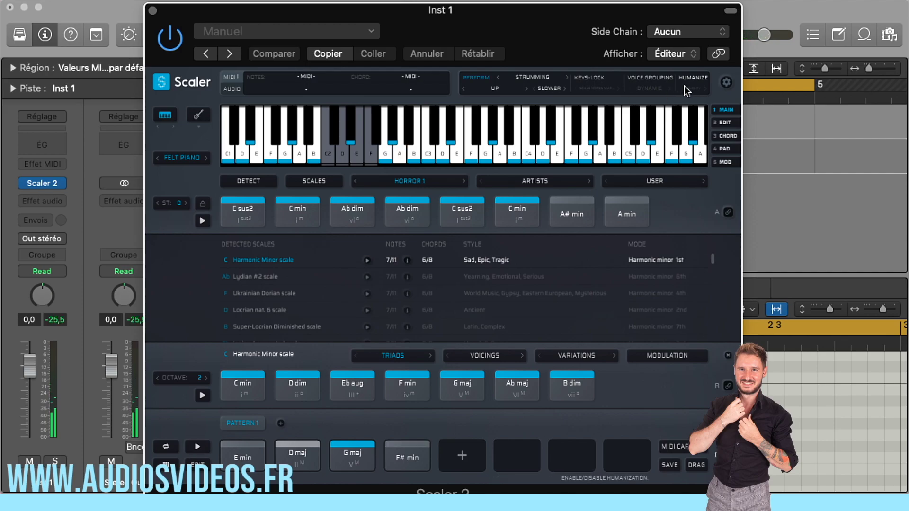
{"action": "left_click", "coordinate": [543, 89]}
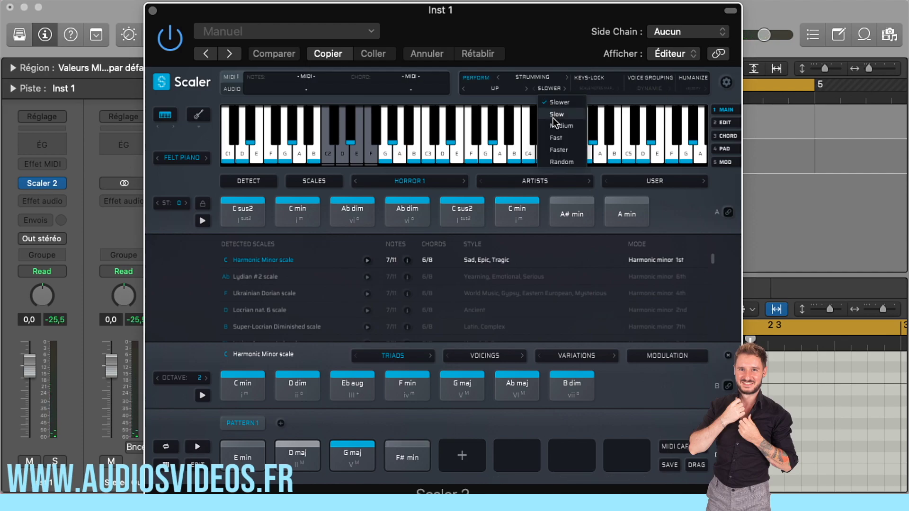
{"action": "left_click", "coordinate": [554, 138]}
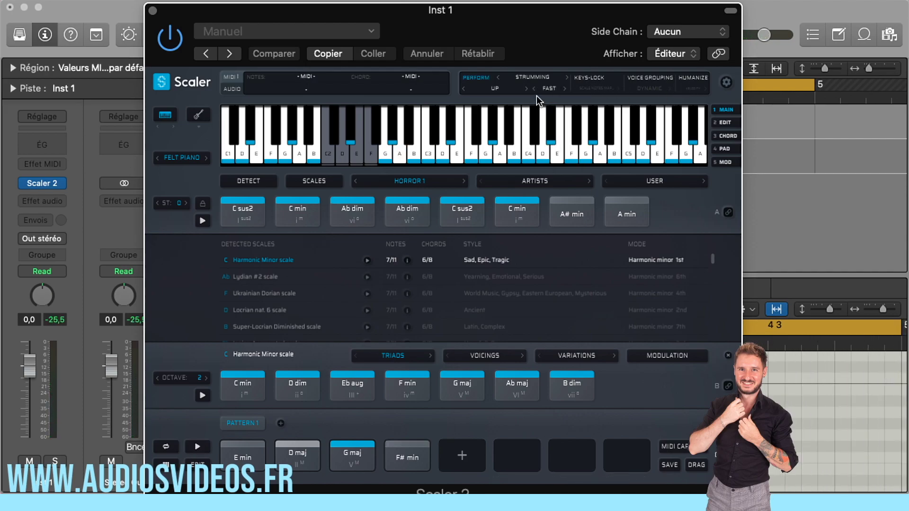
{"action": "left_click", "coordinate": [496, 87]}
{"action": "left_click", "coordinate": [491, 127]}
{"action": "left_click", "coordinate": [497, 89]}
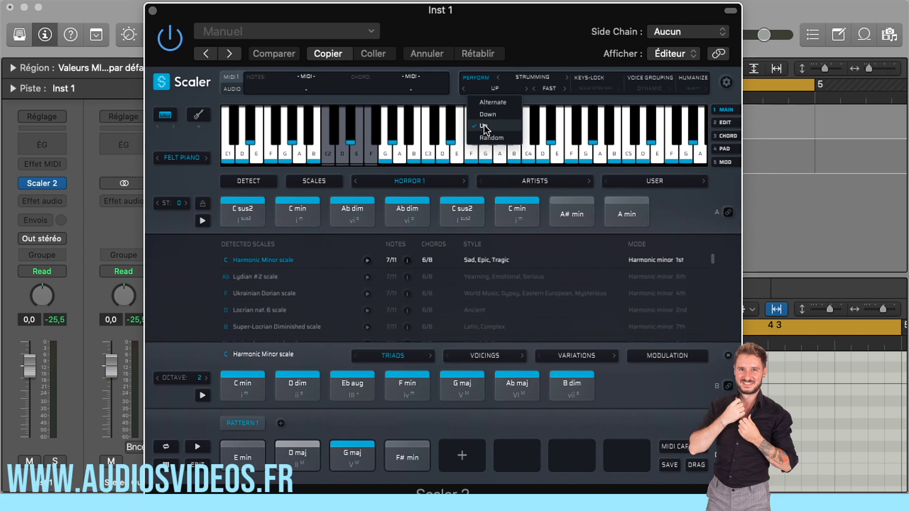
{"action": "left_click", "coordinate": [544, 67]}
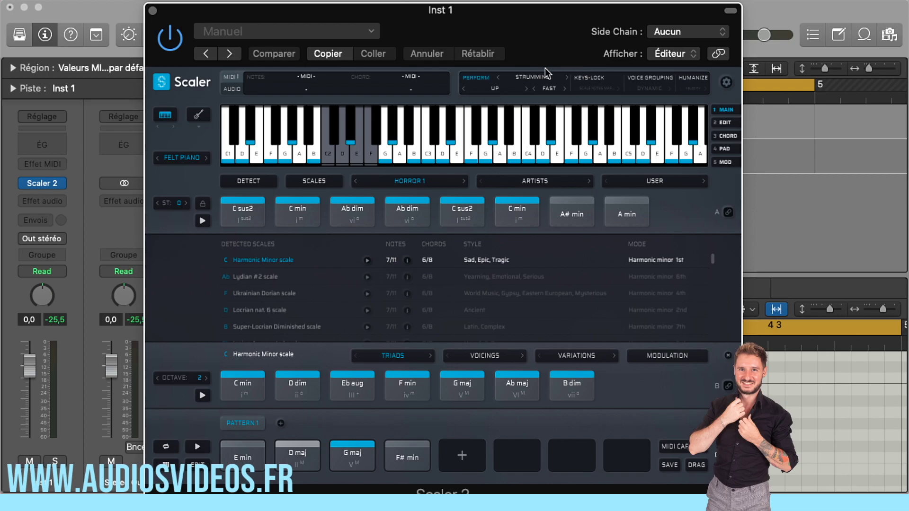
Step: Set the performance type to Performances and choose the Cantando pattern from the Espressivo group
{"action": "left_click", "coordinate": [541, 76]}
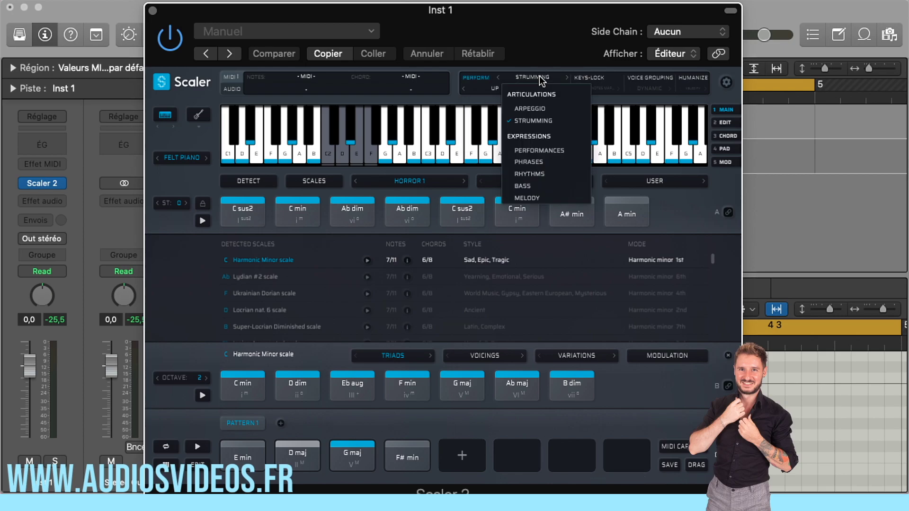
{"action": "left_click", "coordinate": [529, 150]}
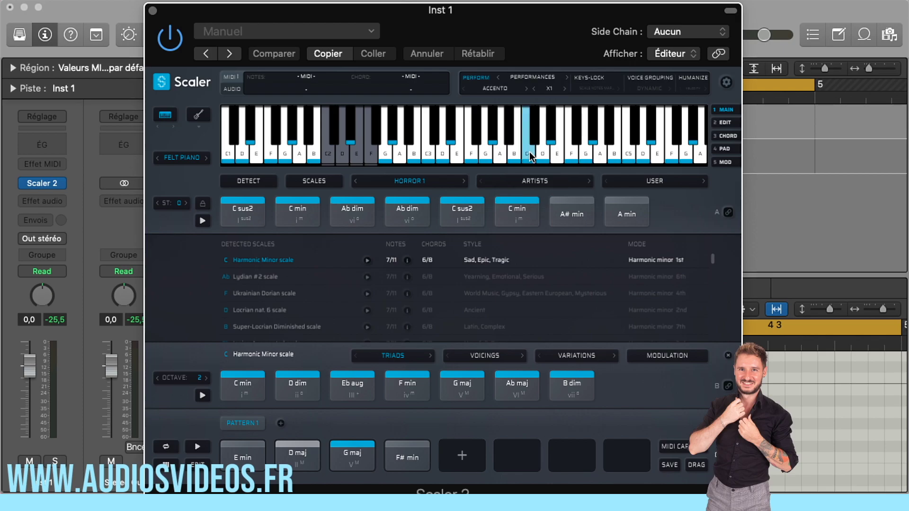
{"action": "left_click", "coordinate": [500, 87]}
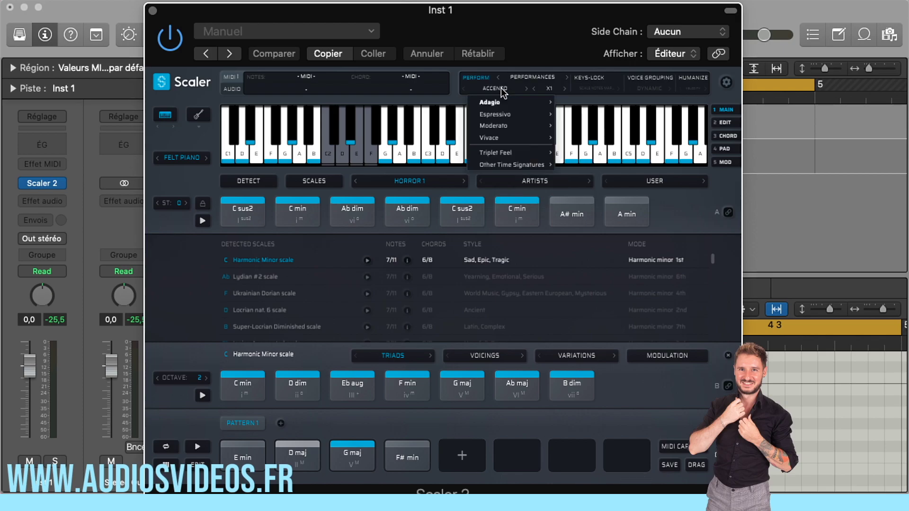
{"action": "mouse_move", "coordinate": [505, 115]}
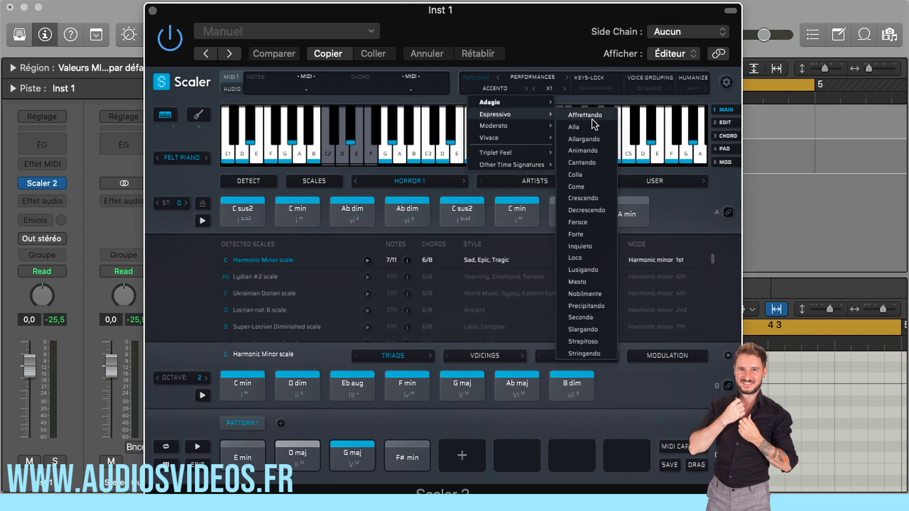
{"action": "left_click", "coordinate": [583, 163]}
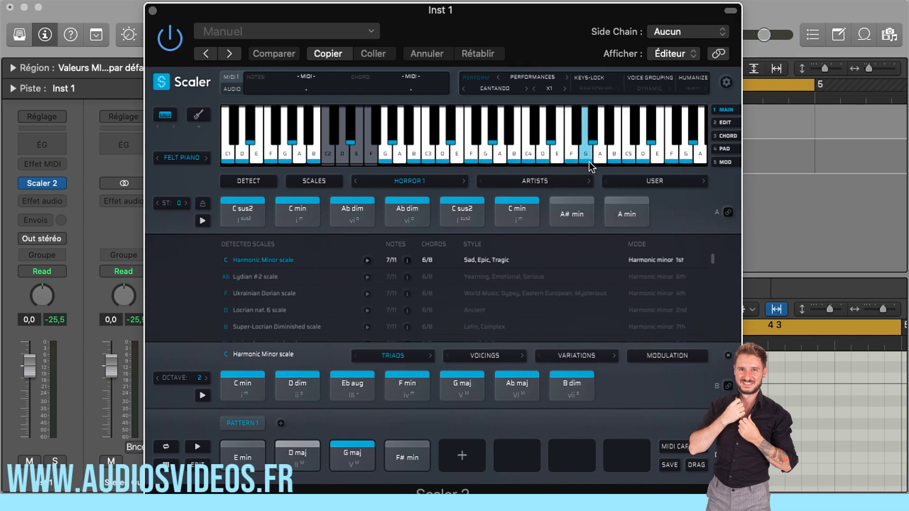
Step: Set the performance speed to x0.5, then play the Pattern 1 progression and stop it
{"action": "left_click", "coordinate": [548, 89]}
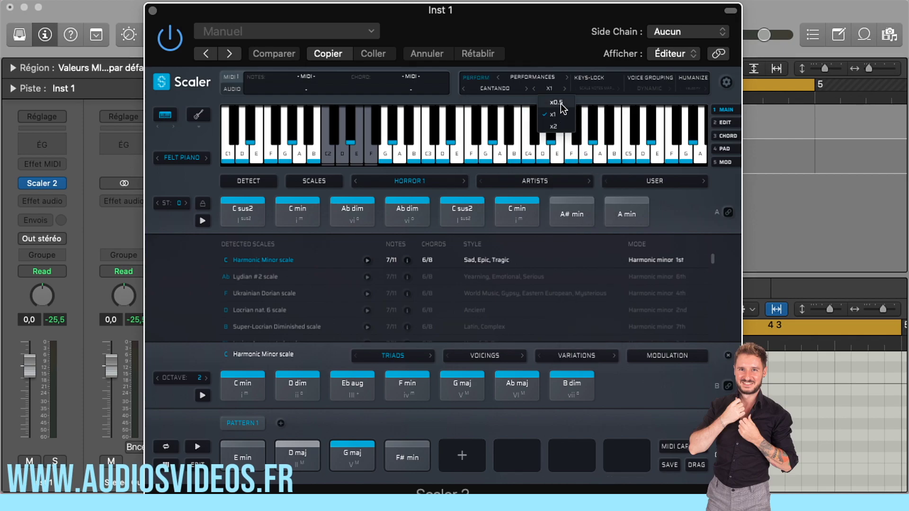
{"action": "left_click", "coordinate": [558, 104]}
{"action": "left_click", "coordinate": [197, 446]}
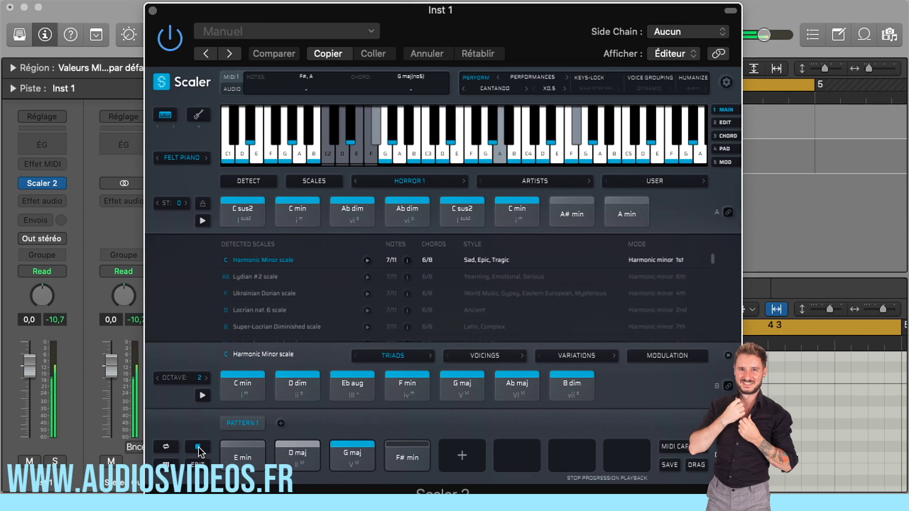
{"action": "left_click", "coordinate": [198, 447]}
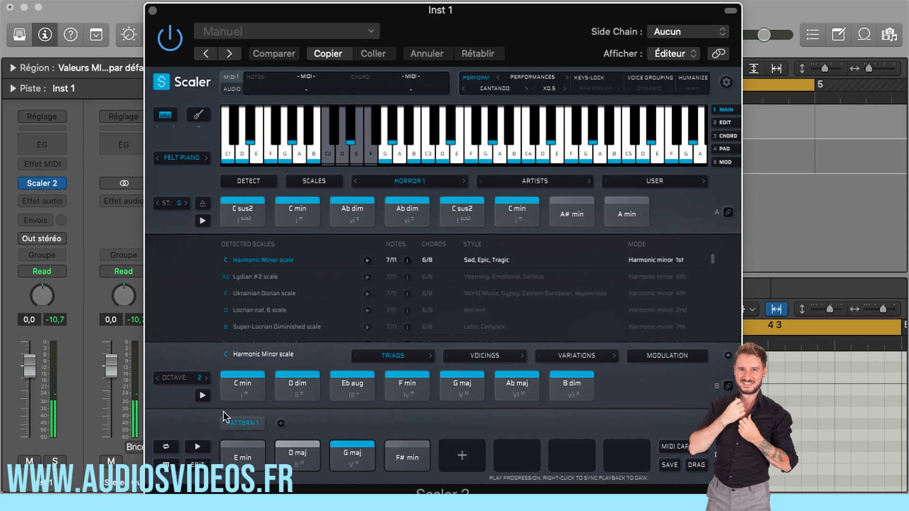
Step: Choose the Meno pattern from the Moderato performances and play the progression
{"action": "left_click", "coordinate": [499, 90]}
{"action": "mouse_move", "coordinate": [500, 127]}
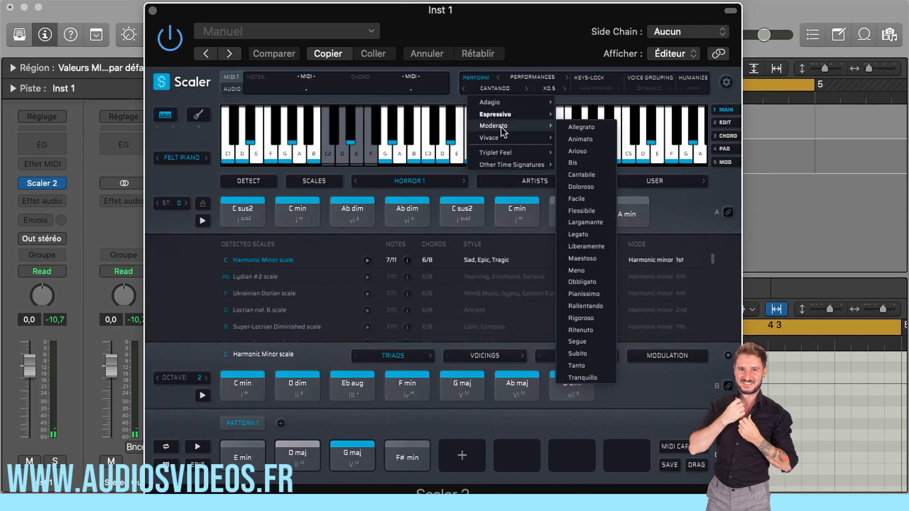
{"action": "left_click", "coordinate": [577, 270]}
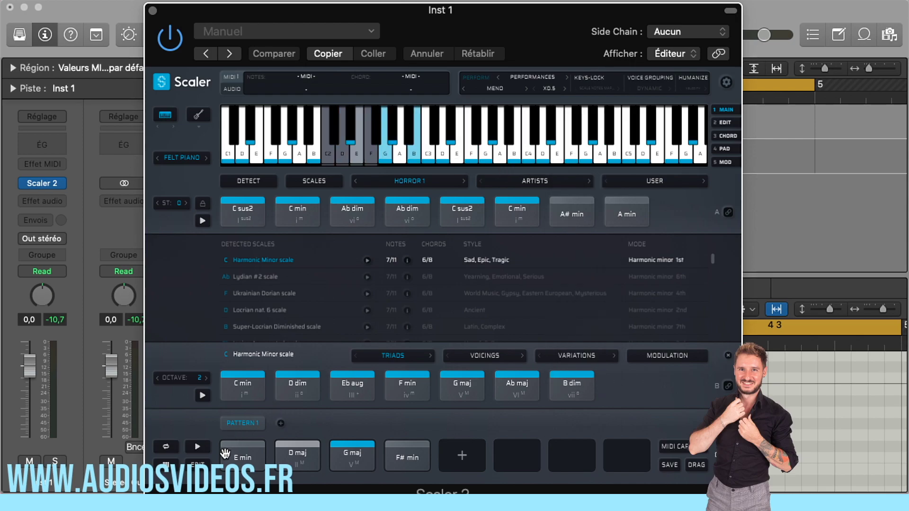
{"action": "left_click", "coordinate": [197, 446]}
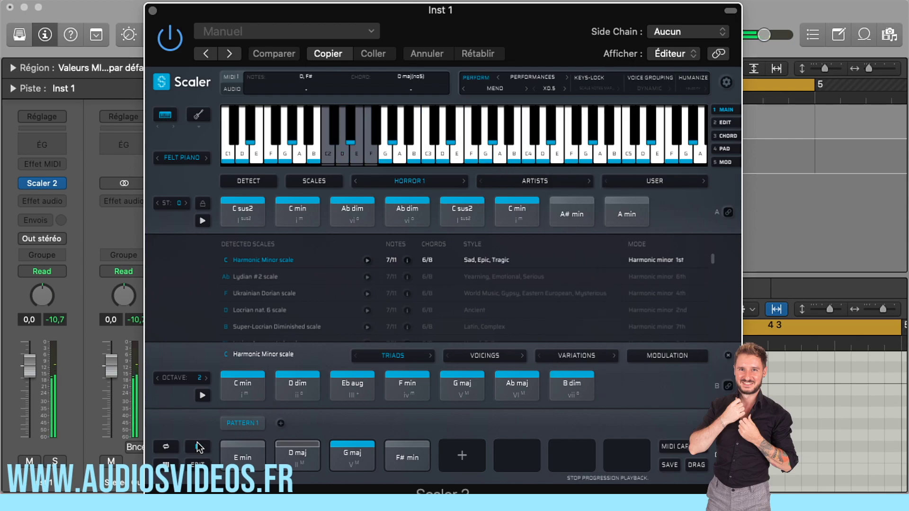
Step: Choose the Triplet 5 performance from the Triplet Feel group, play the progression and stop it
{"action": "left_click", "coordinate": [494, 88]}
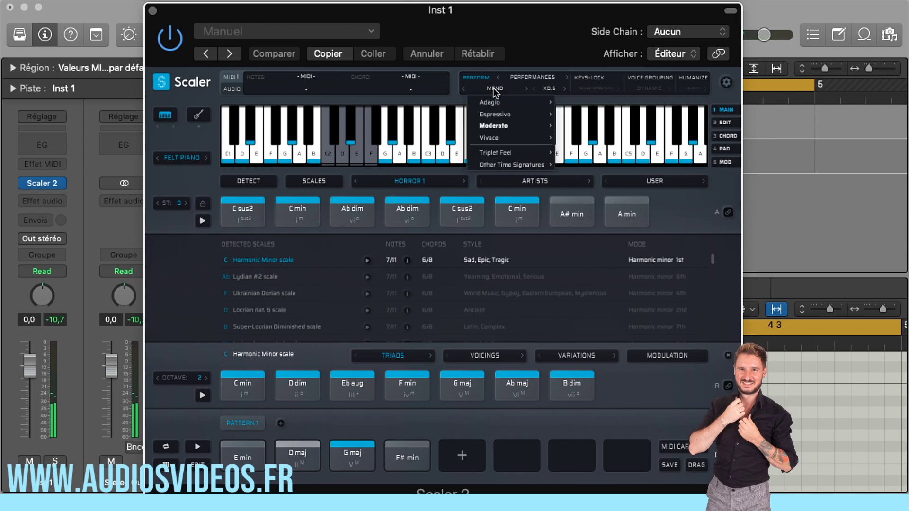
{"action": "mouse_move", "coordinate": [491, 152]}
{"action": "left_click", "coordinate": [625, 200]}
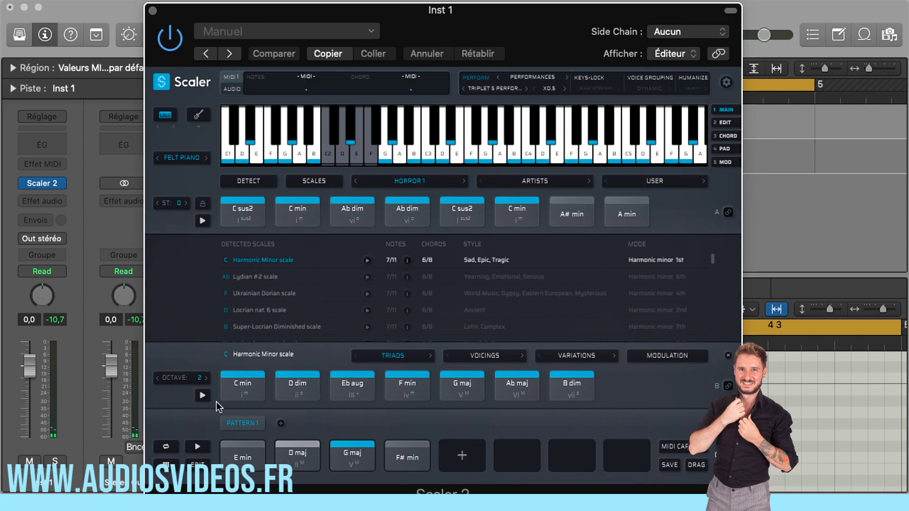
{"action": "left_click", "coordinate": [195, 445]}
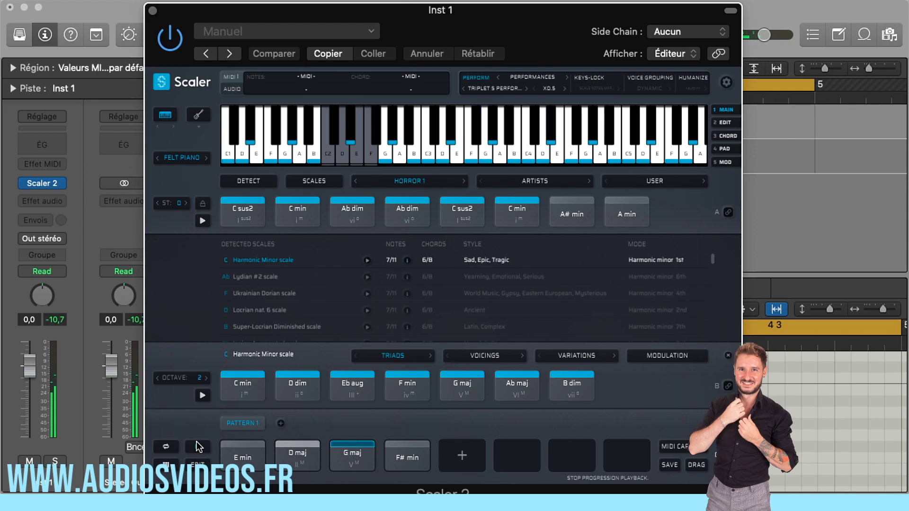
{"action": "left_click", "coordinate": [197, 447]}
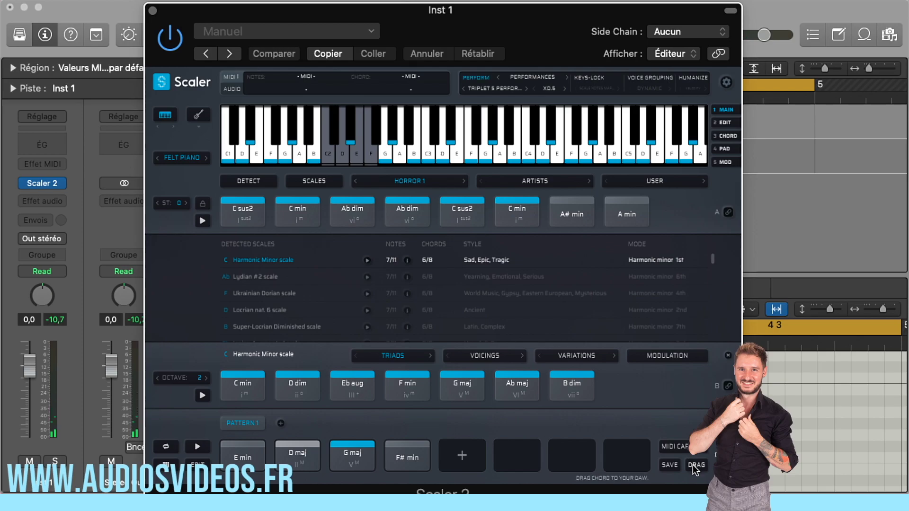
Step: Set the performance type to Phrases and show its Chord and Scale note options
{"action": "left_click", "coordinate": [541, 78]}
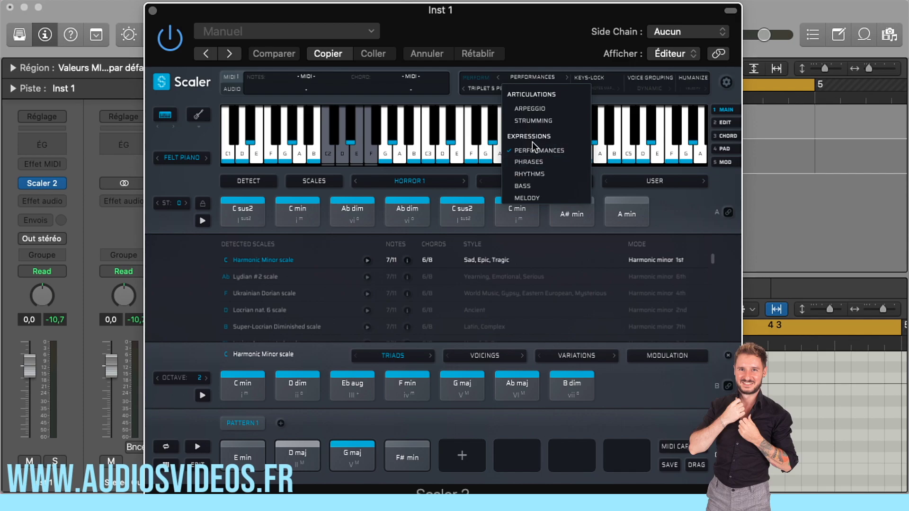
{"action": "left_click", "coordinate": [527, 161]}
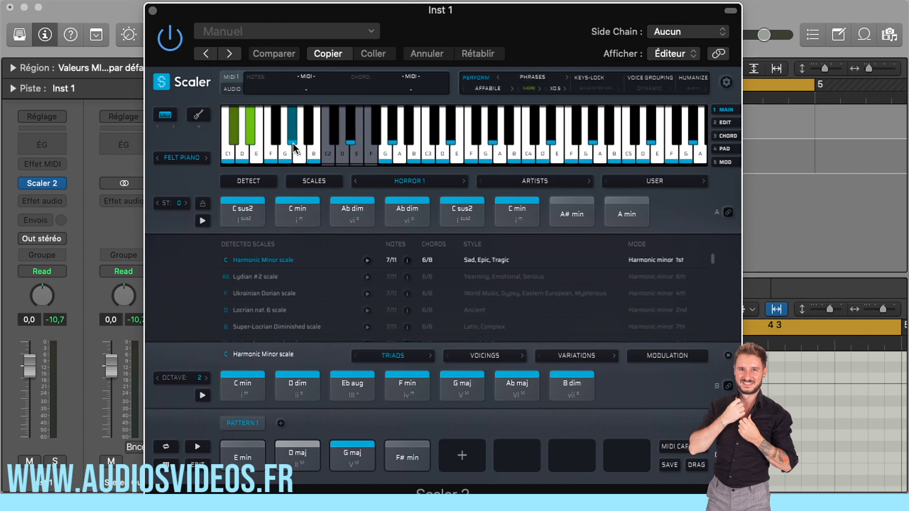
{"action": "left_click", "coordinate": [528, 88]}
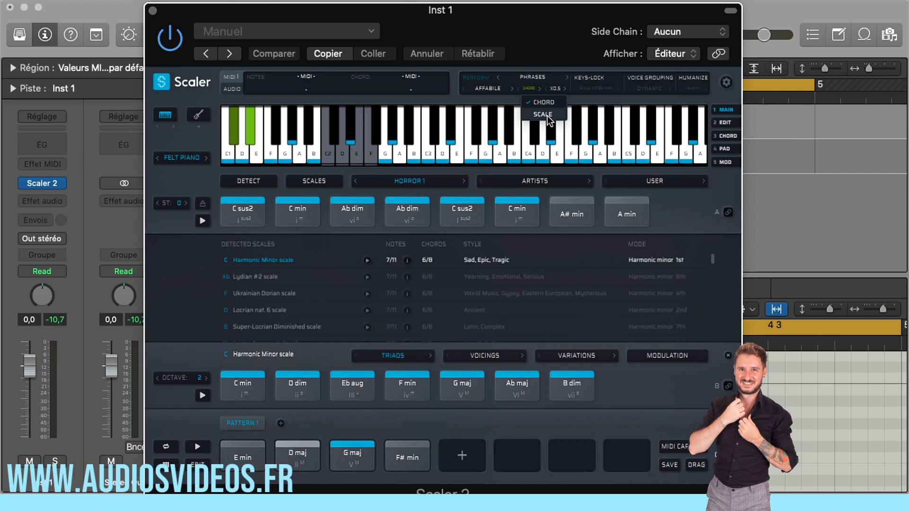
Step: Show the scale list on the D Major scale and play the progression with the Grazioso phrase in Chord mode
{"action": "left_click", "coordinate": [314, 181]}
{"action": "left_click", "coordinate": [197, 447]}
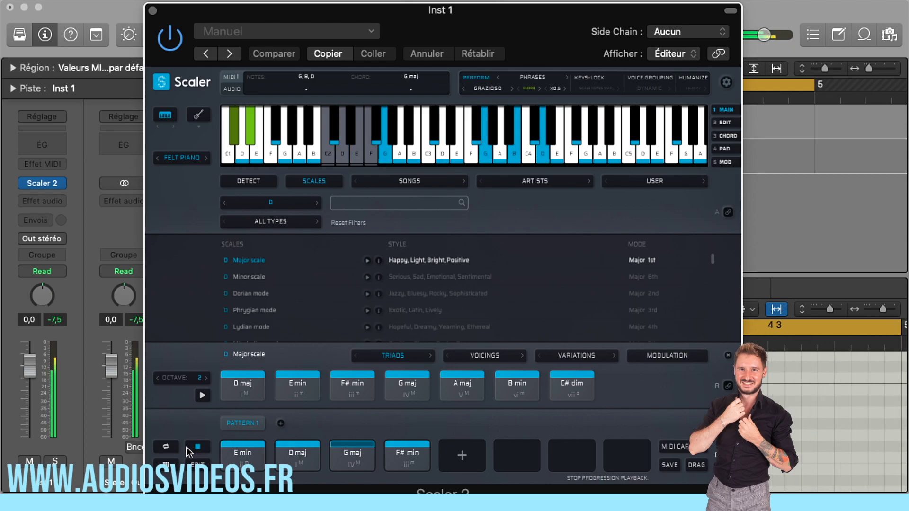
{"action": "left_click", "coordinate": [197, 447]}
Step: Switch the Grazioso phrase to Scale mode, play the progression and stop it
{"action": "left_click", "coordinate": [530, 85]}
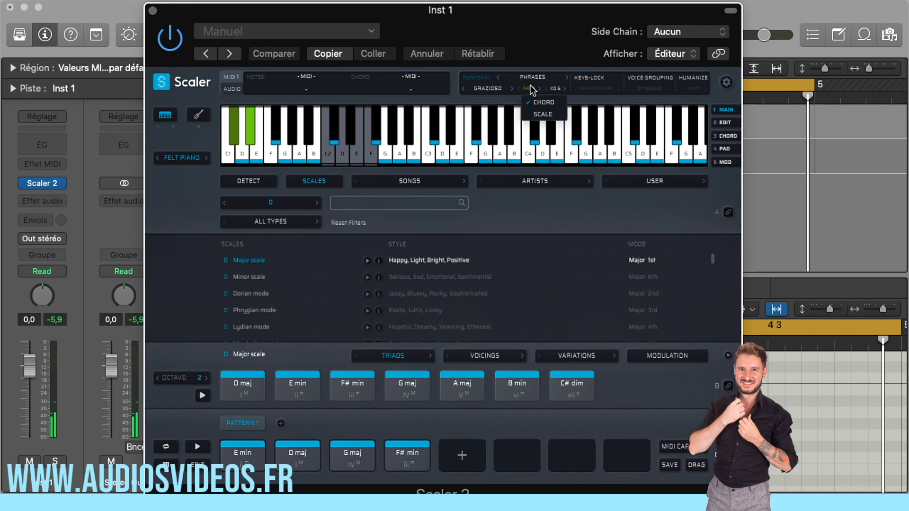
{"action": "left_click", "coordinate": [532, 100]}
{"action": "left_click", "coordinate": [198, 447]}
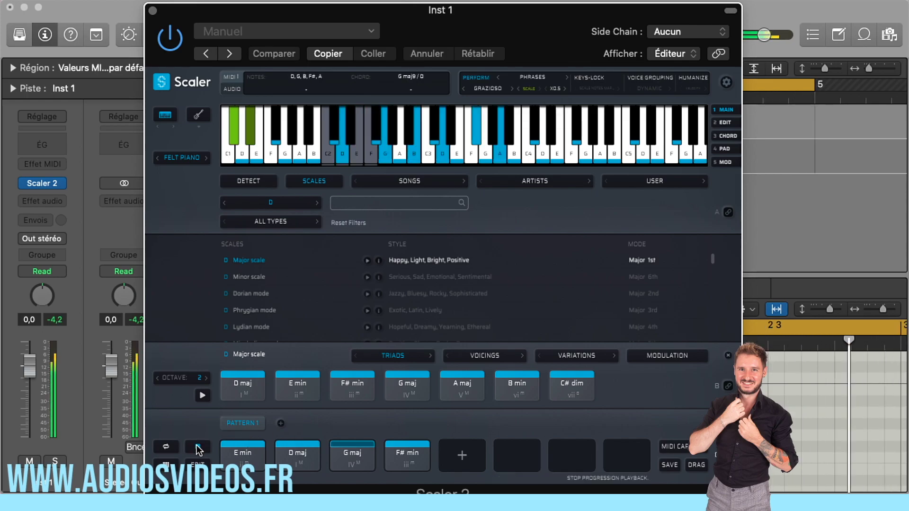
{"action": "left_click", "coordinate": [197, 446]}
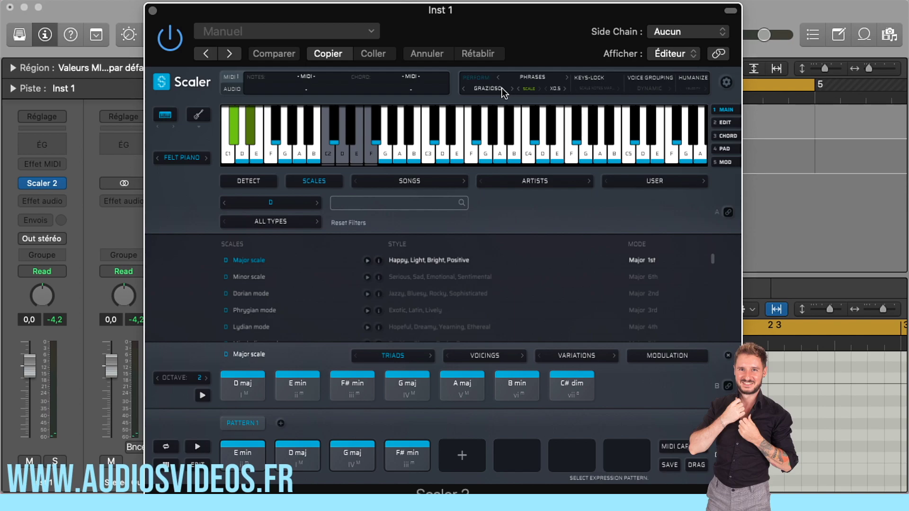
Step: Set the performance type to Rhythms, choose Fantasia from the Intermedio group, and play the progression
{"action": "left_click", "coordinate": [534, 77]}
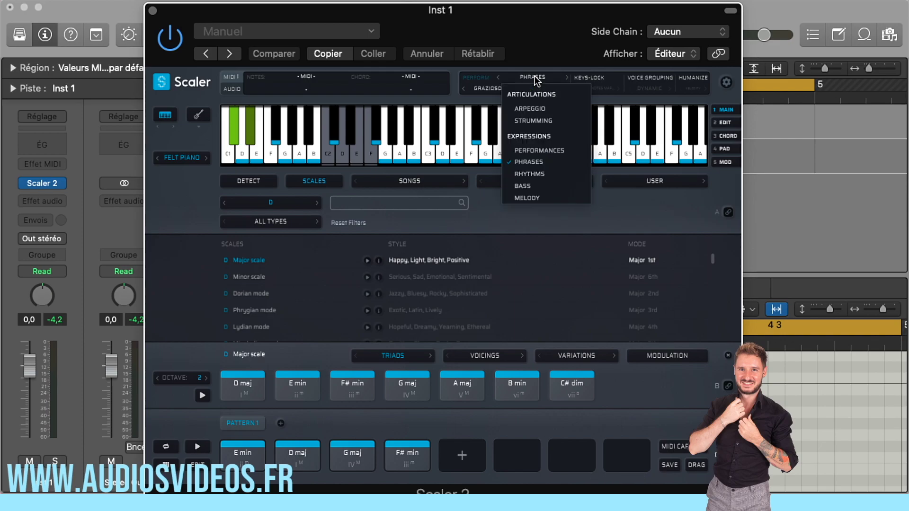
{"action": "left_click", "coordinate": [539, 175]}
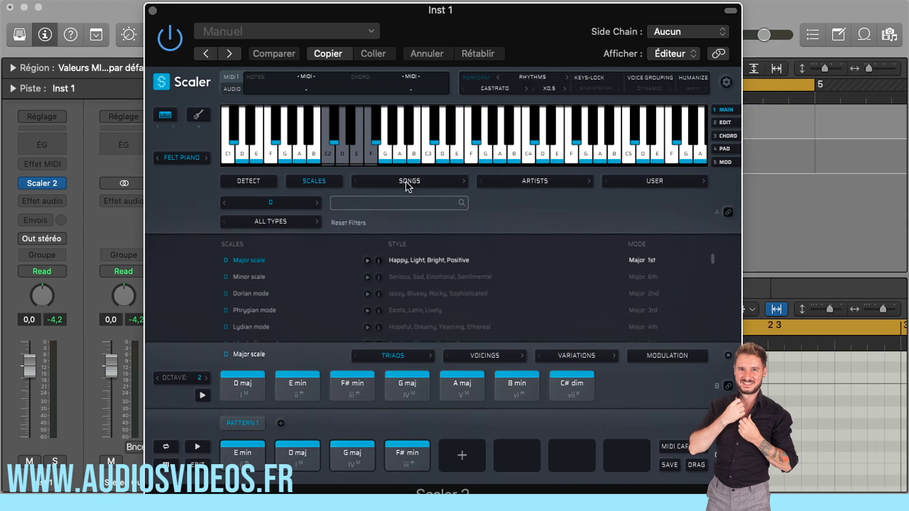
{"action": "left_click", "coordinate": [496, 88]}
{"action": "mouse_move", "coordinate": [509, 119]}
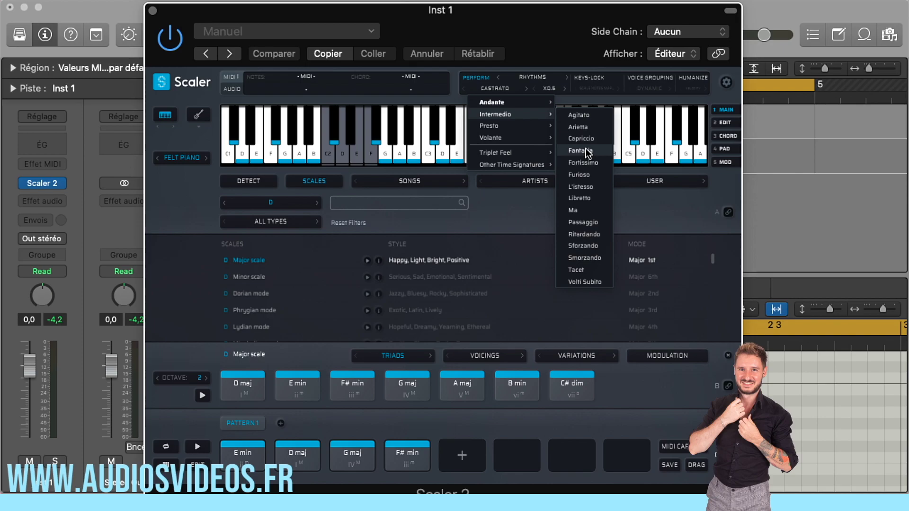
{"action": "left_click", "coordinate": [586, 149]}
{"action": "left_click", "coordinate": [198, 447]}
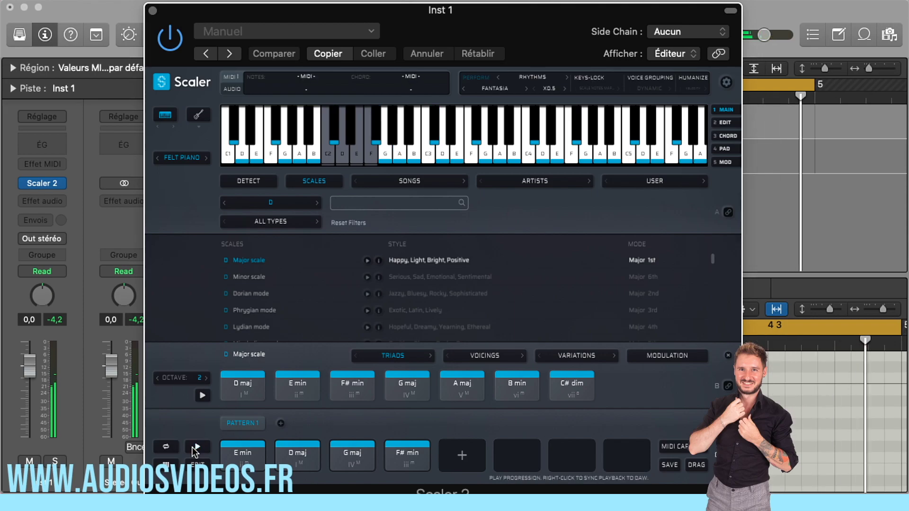
Step: Change the rhythm pattern to Morendo, play the progression and stop it
{"action": "left_click", "coordinate": [501, 89]}
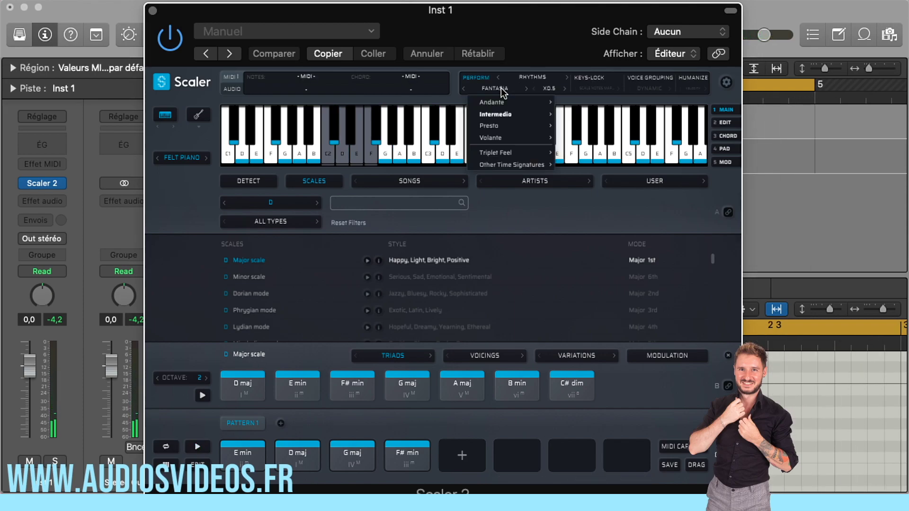
{"action": "mouse_move", "coordinate": [521, 114]}
{"action": "left_click", "coordinate": [590, 219]}
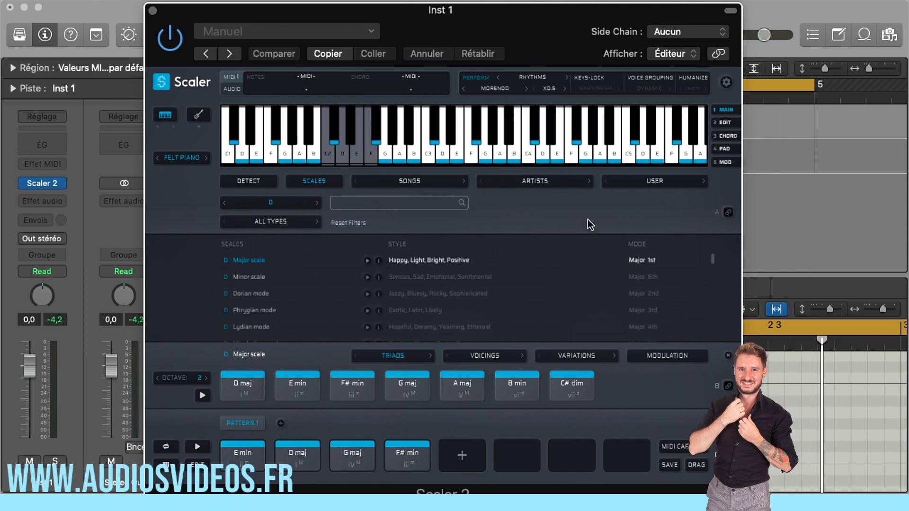
{"action": "left_click", "coordinate": [201, 447]}
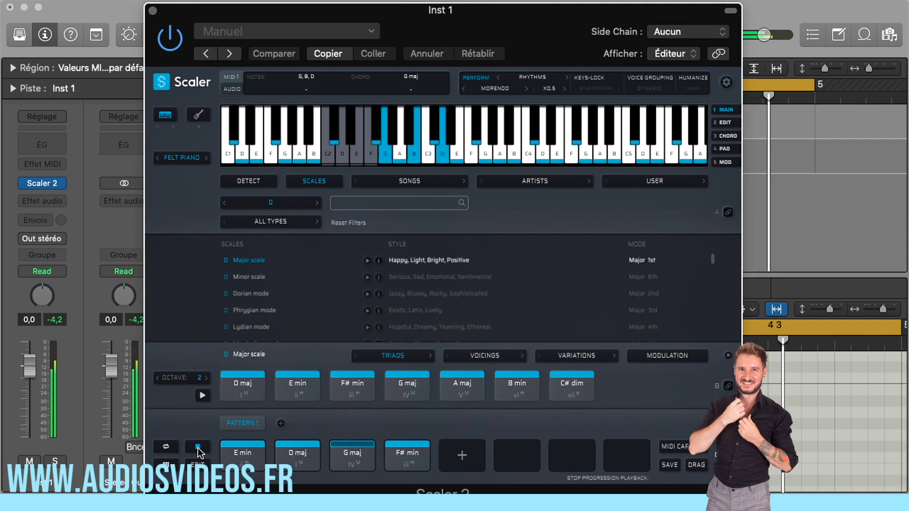
{"action": "left_click", "coordinate": [198, 450]}
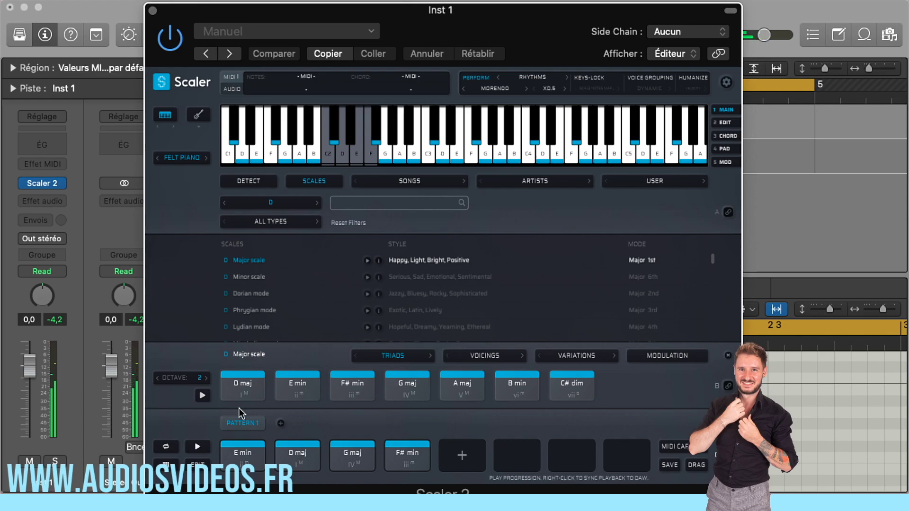
Step: Set the performance type to Melody and play the progression with the Color A All pattern in Scale mode
{"action": "left_click", "coordinate": [540, 73]}
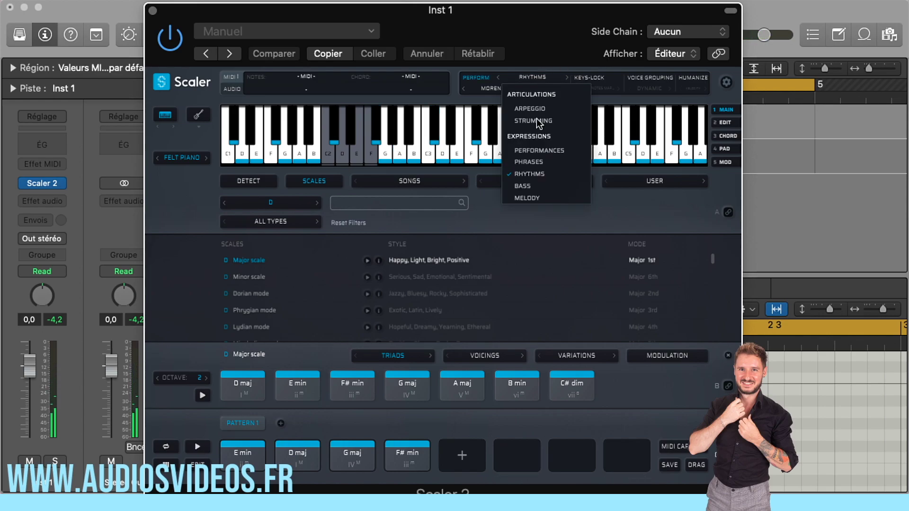
{"action": "left_click", "coordinate": [523, 197]}
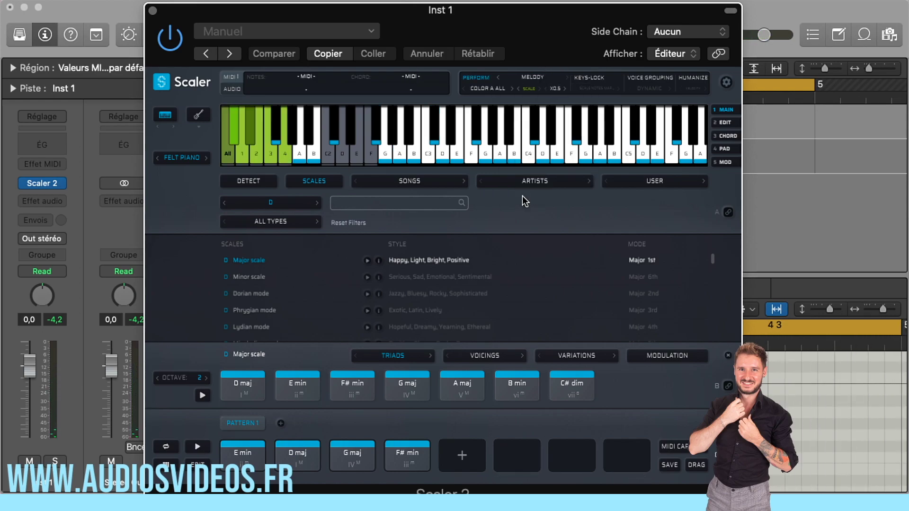
{"action": "left_click", "coordinate": [529, 89]}
{"action": "key", "text": "space"}
{"action": "left_click", "coordinate": [542, 114]}
{"action": "left_click", "coordinate": [198, 447]}
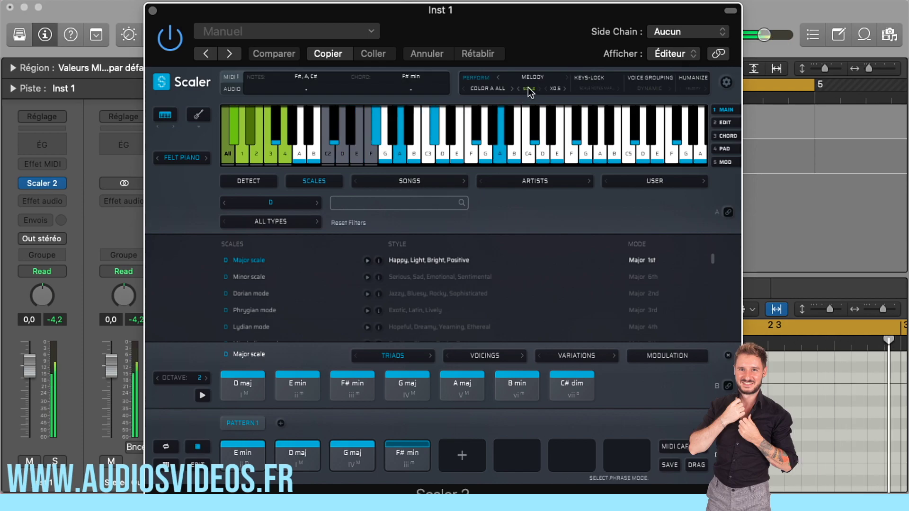
Step: Play the progression with the Riff B 2 melody pattern, stop it, and try switching the phrase mode to Scale
{"action": "left_click", "coordinate": [484, 89]}
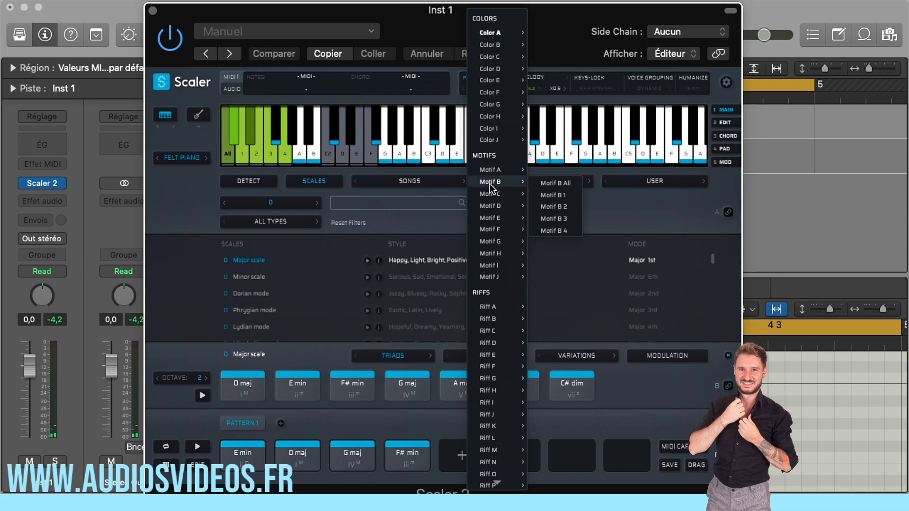
{"action": "mouse_move", "coordinate": [496, 323]}
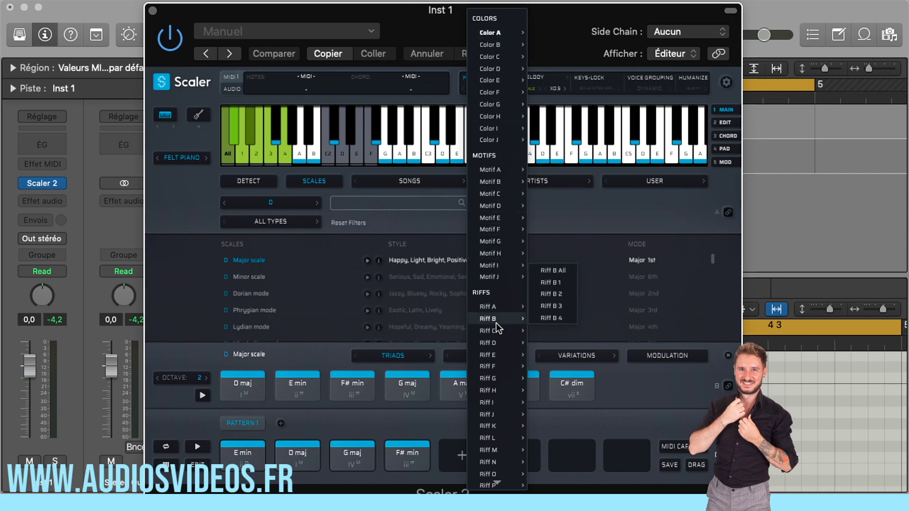
{"action": "left_click", "coordinate": [547, 294]}
{"action": "left_click", "coordinate": [197, 447]}
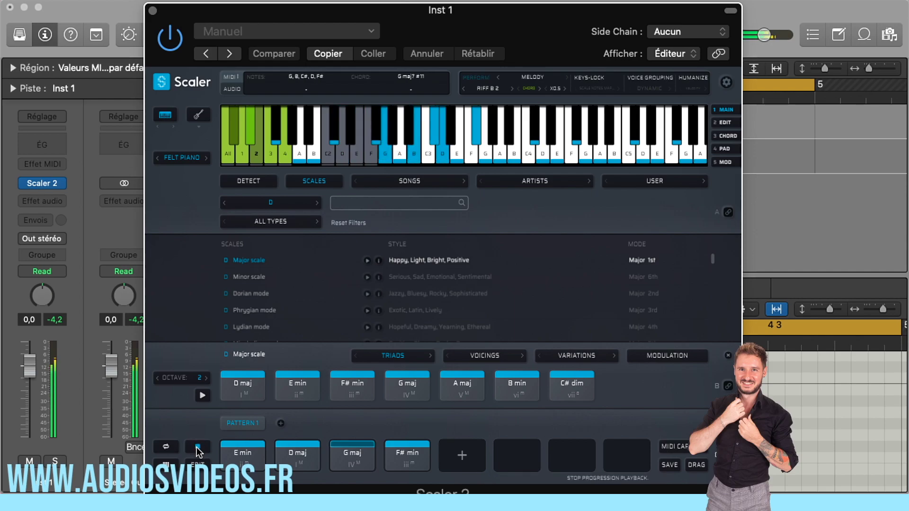
{"action": "left_click", "coordinate": [197, 448]}
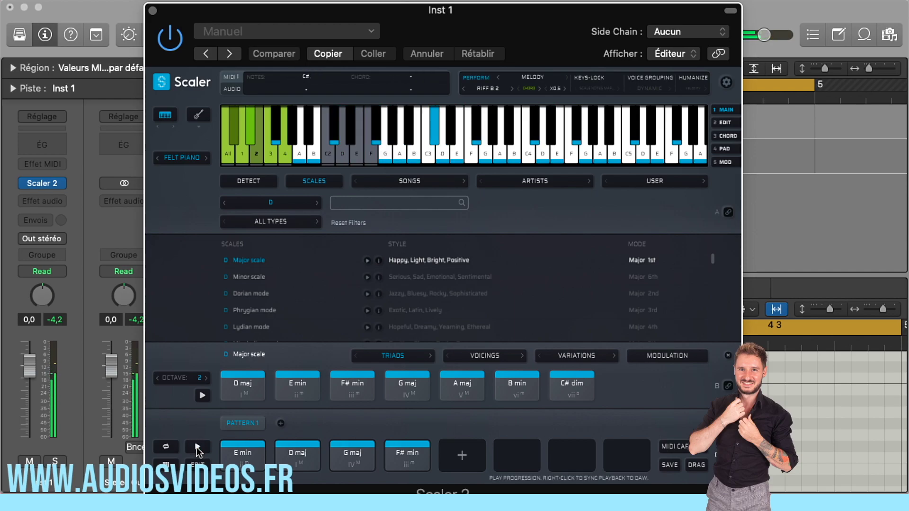
{"action": "left_click", "coordinate": [529, 89]}
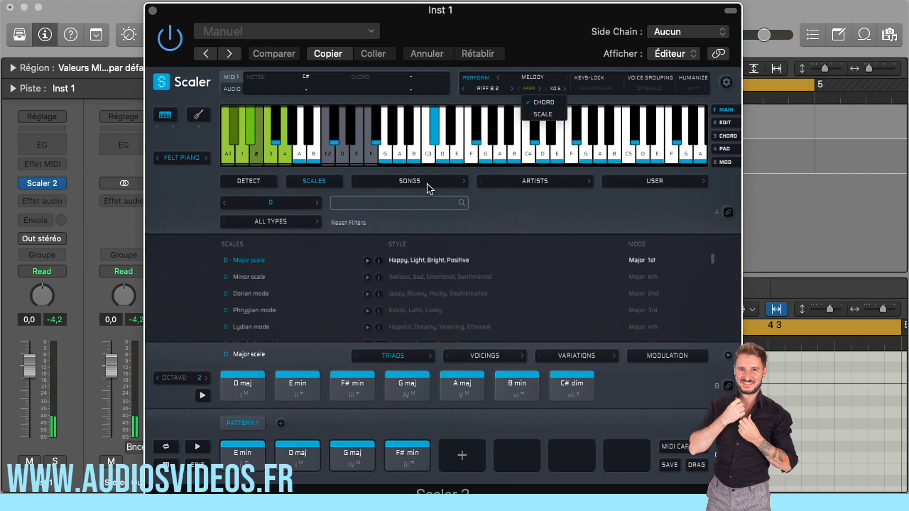
{"action": "left_click", "coordinate": [543, 115]}
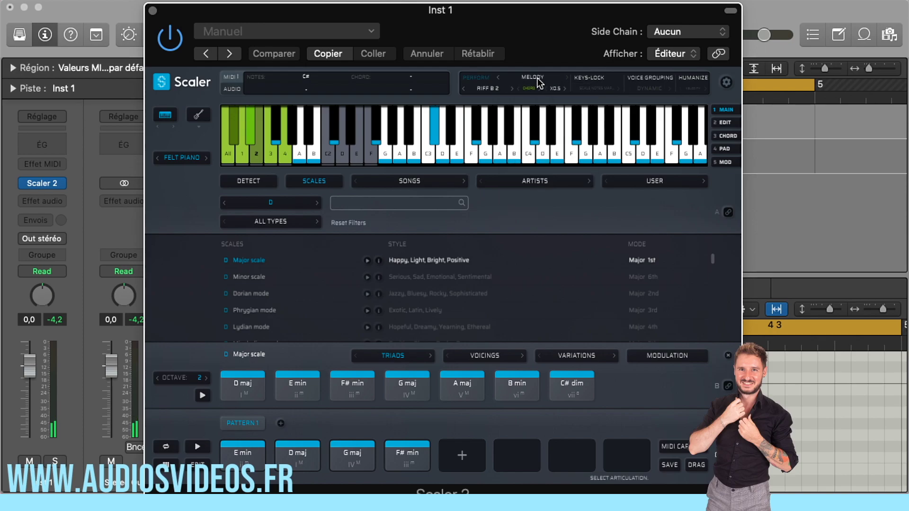
Step: Set the performance type to Bass and play the progression with the Funk 1 pattern
{"action": "left_click", "coordinate": [537, 78]}
{"action": "left_click", "coordinate": [534, 187]}
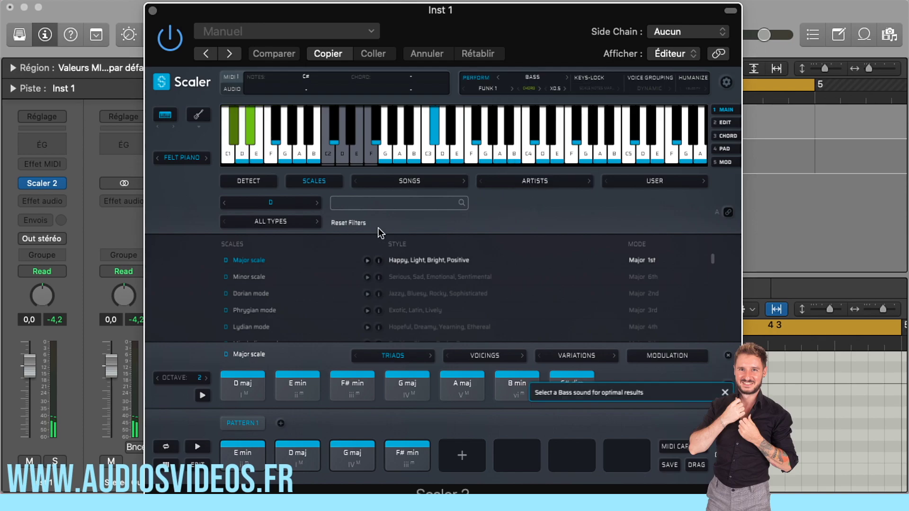
{"action": "left_click", "coordinate": [198, 450]}
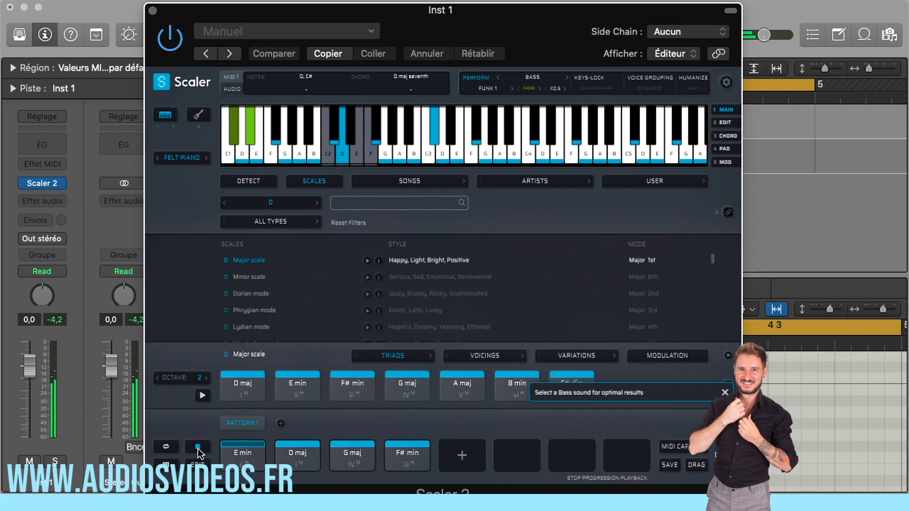
Step: Choose the Pop 3 pattern from the Pop Bass group, check its phrase modes, and play the progression
{"action": "left_click", "coordinate": [488, 89]}
{"action": "mouse_move", "coordinate": [487, 116]}
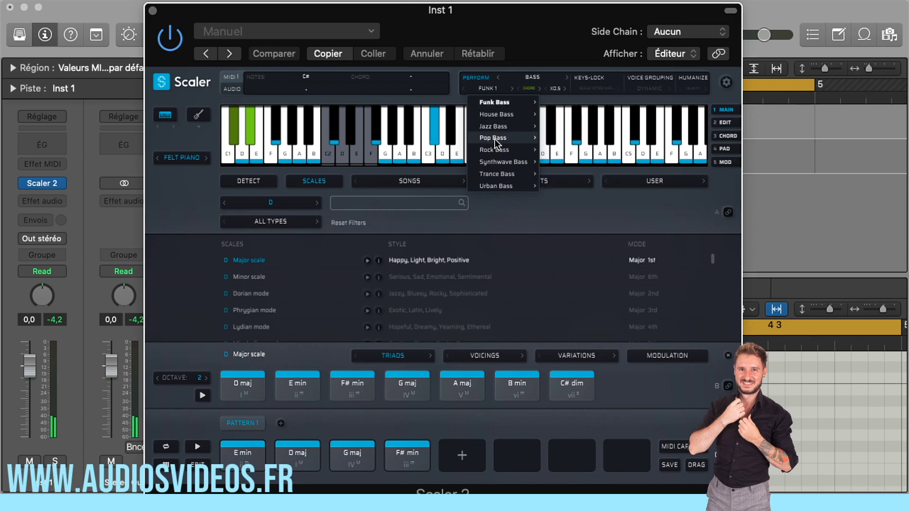
{"action": "mouse_move", "coordinate": [496, 138]}
{"action": "left_click", "coordinate": [574, 164]}
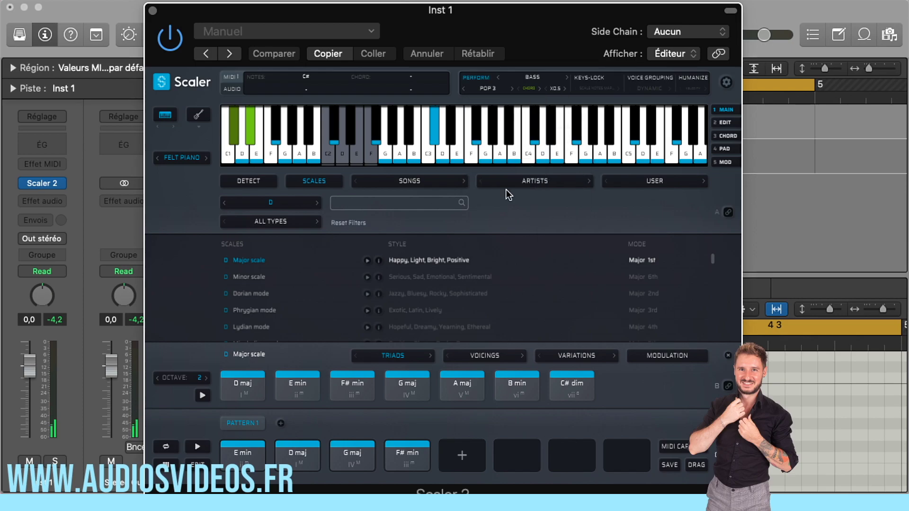
{"action": "left_click", "coordinate": [197, 448]}
{"action": "left_click", "coordinate": [529, 88]}
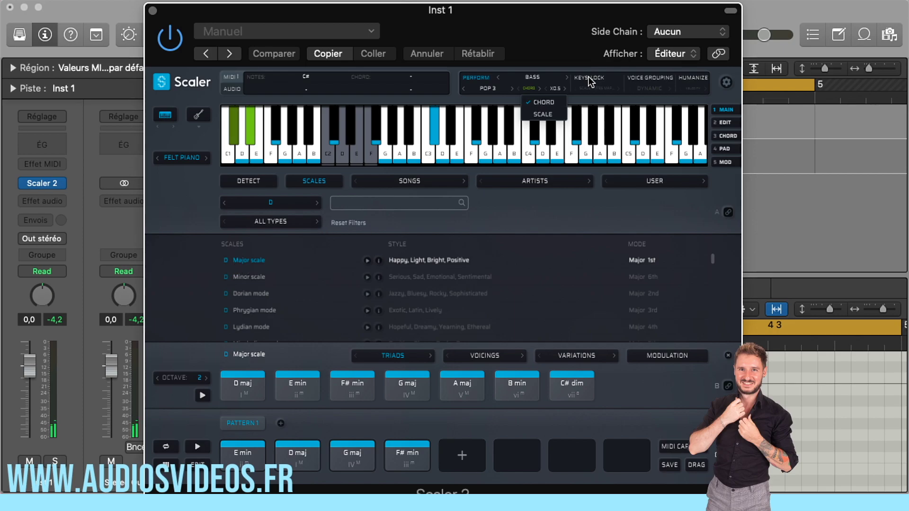
{"action": "left_click", "coordinate": [198, 448]}
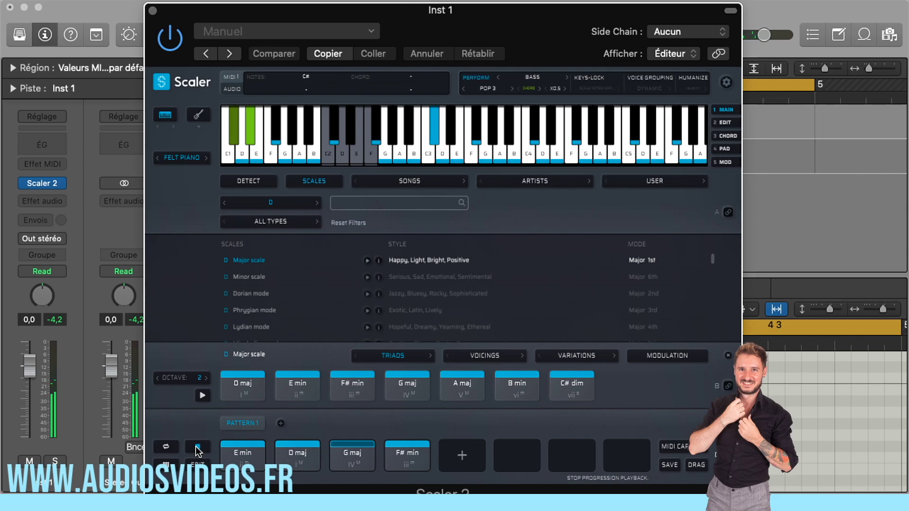
Step: Change the bass pattern to Pop 7 and play the progression
{"action": "left_click", "coordinate": [488, 88]}
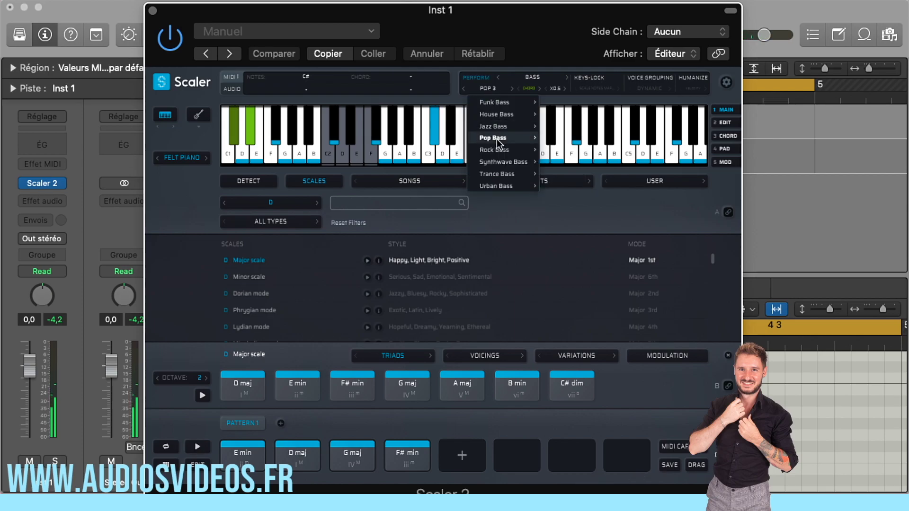
{"action": "mouse_move", "coordinate": [494, 138]}
{"action": "left_click", "coordinate": [556, 210]}
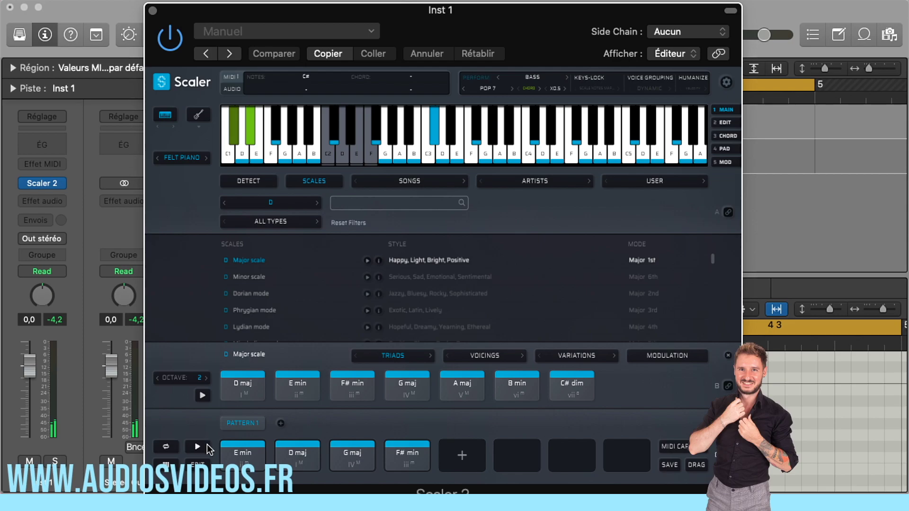
{"action": "left_click", "coordinate": [206, 447]}
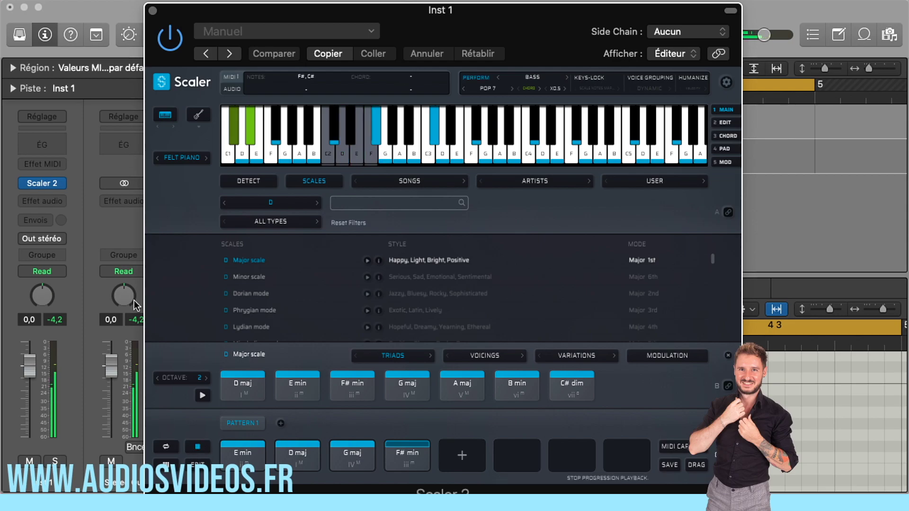
Step: Change the playback sound to Chorus Bass and on to FM Bass, and play the progression with the Pop 7 bass pattern
{"action": "left_click", "coordinate": [182, 158]}
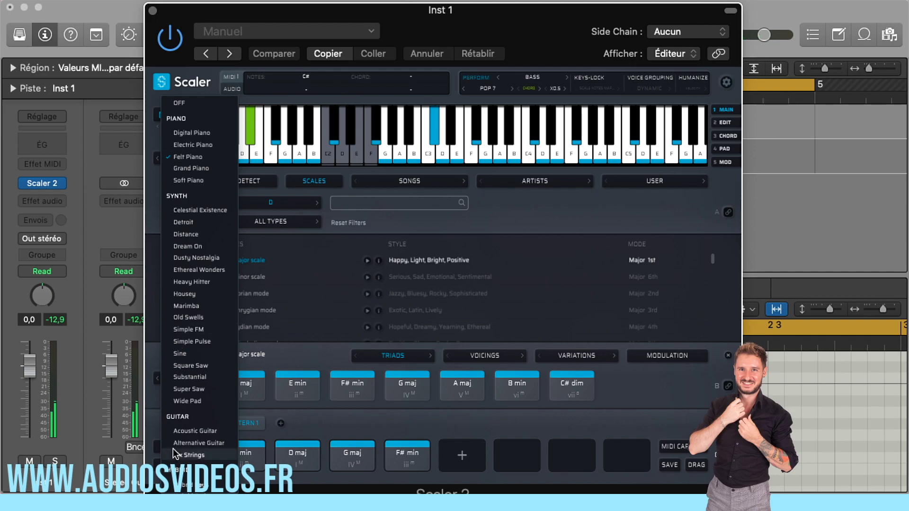
{"action": "scroll", "coordinate": [199, 416], "scroll_direction": "down", "scroll_amount": 5}
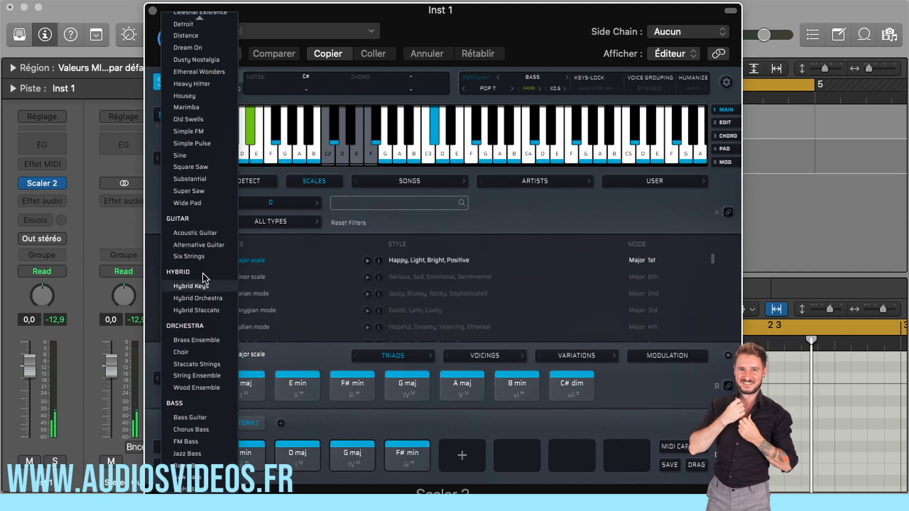
{"action": "left_click", "coordinate": [188, 430]}
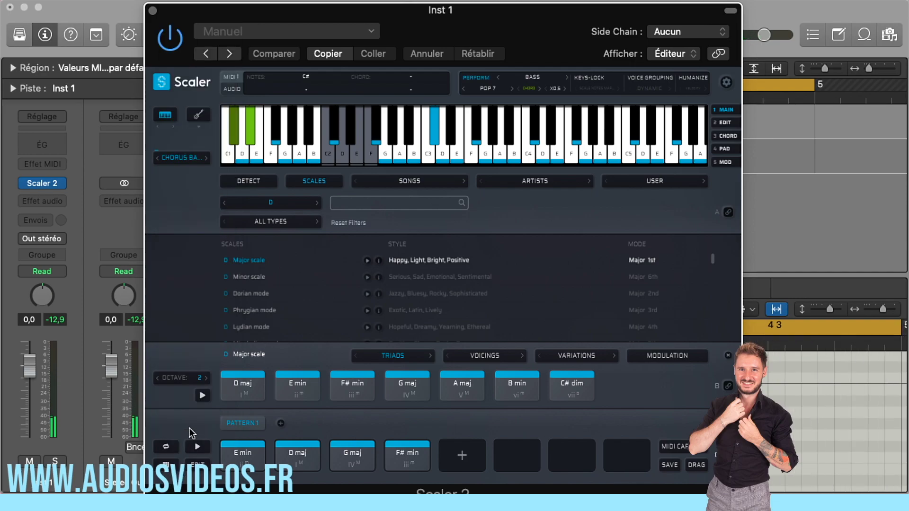
{"action": "left_click", "coordinate": [207, 158]}
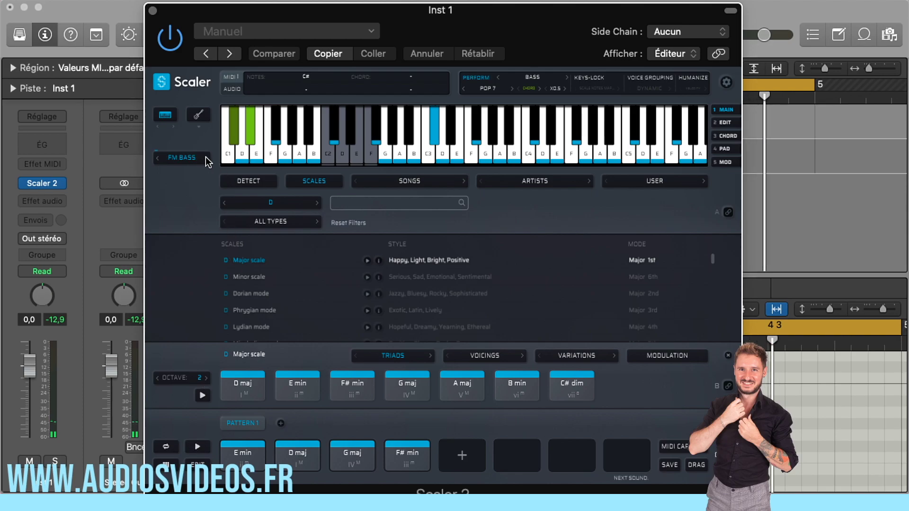
{"action": "left_click", "coordinate": [198, 447]}
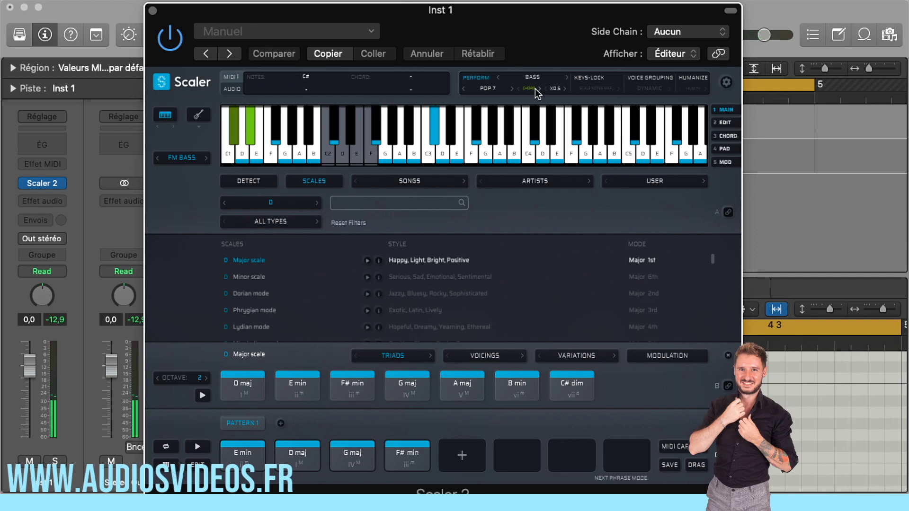
{"action": "key", "text": "space"}
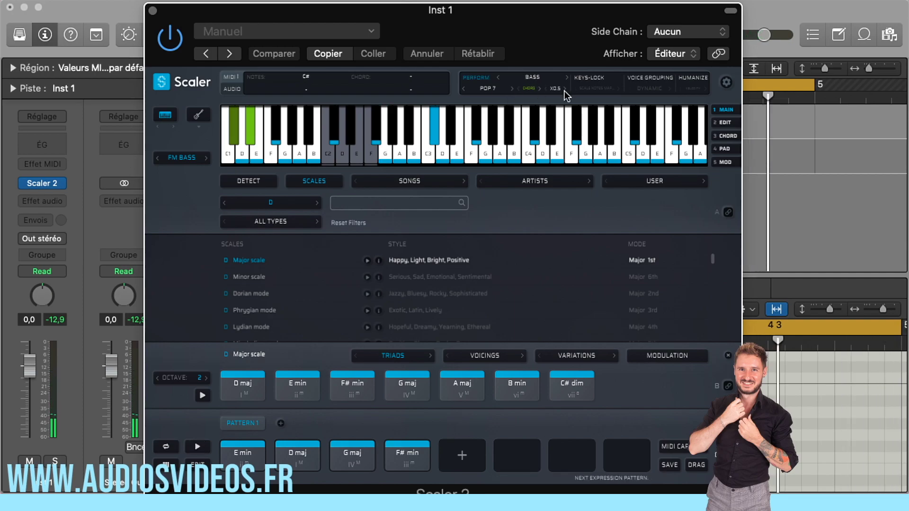
Step: Turn off the Perform function and change the playback sound to Digital Piano
{"action": "left_click", "coordinate": [530, 83]}
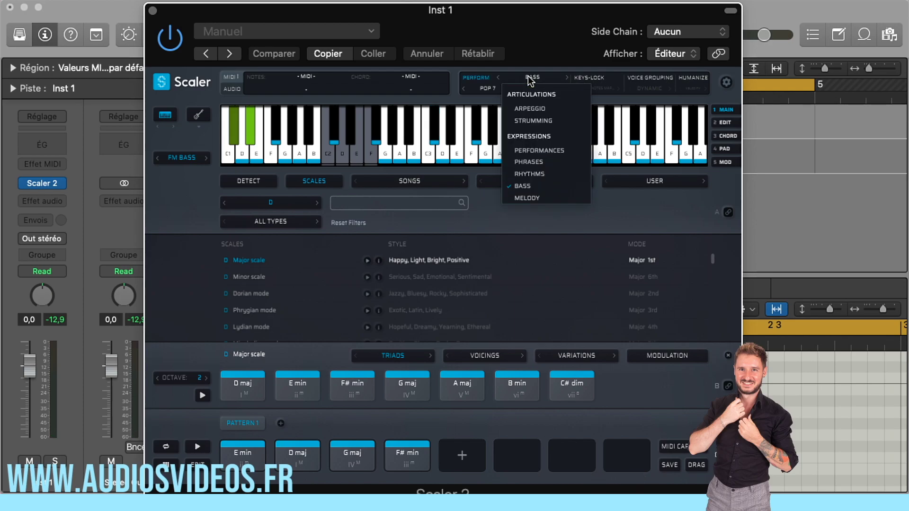
{"action": "left_click", "coordinate": [480, 80]}
{"action": "left_click", "coordinate": [480, 79]}
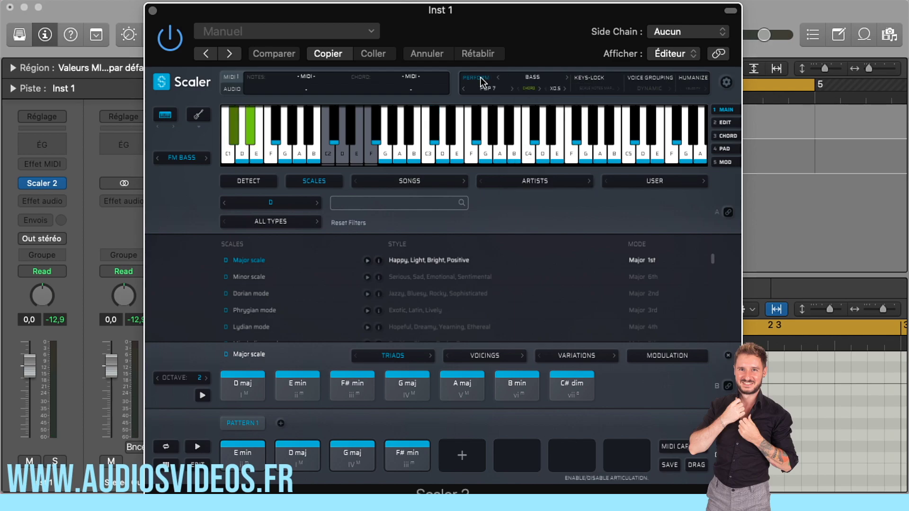
Step: Enable Humanize with Quantize 16th 50%, play the progression and stop it
{"action": "left_click", "coordinate": [693, 77]}
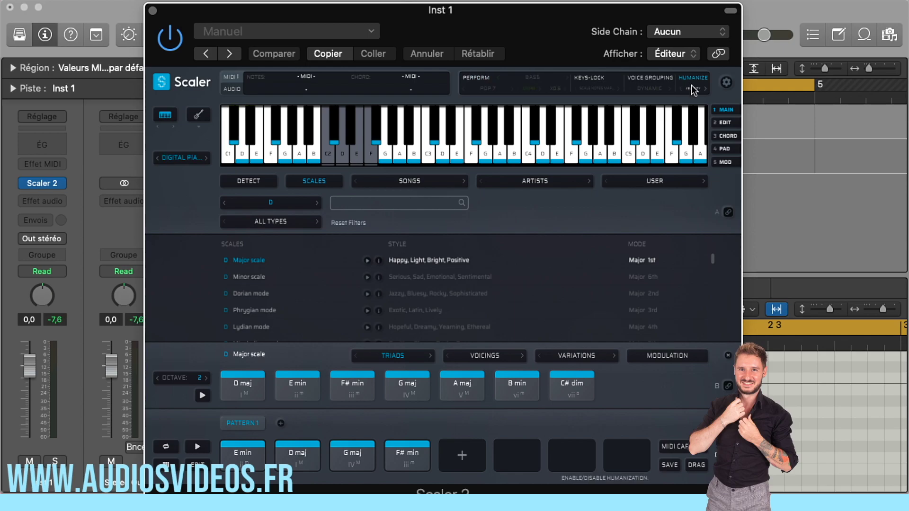
{"action": "left_click", "coordinate": [692, 88]}
{"action": "mouse_move", "coordinate": [706, 137]}
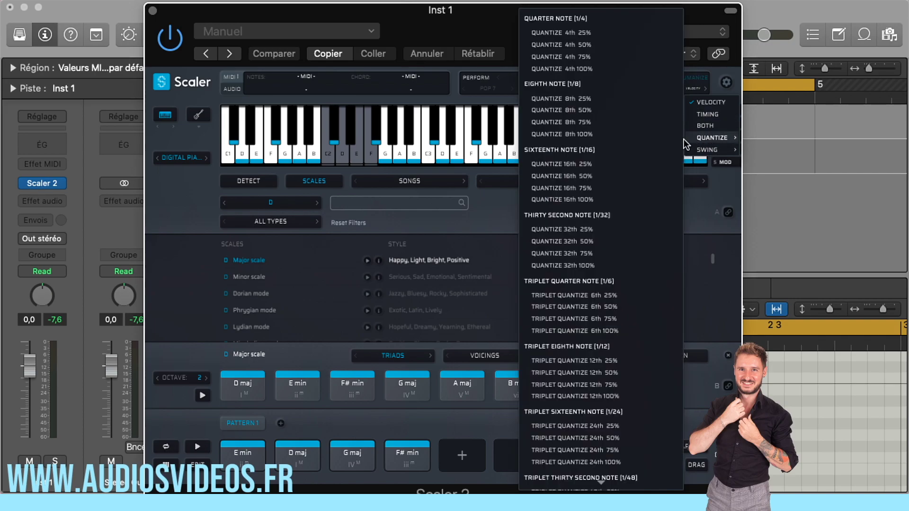
{"action": "left_click", "coordinate": [610, 177]}
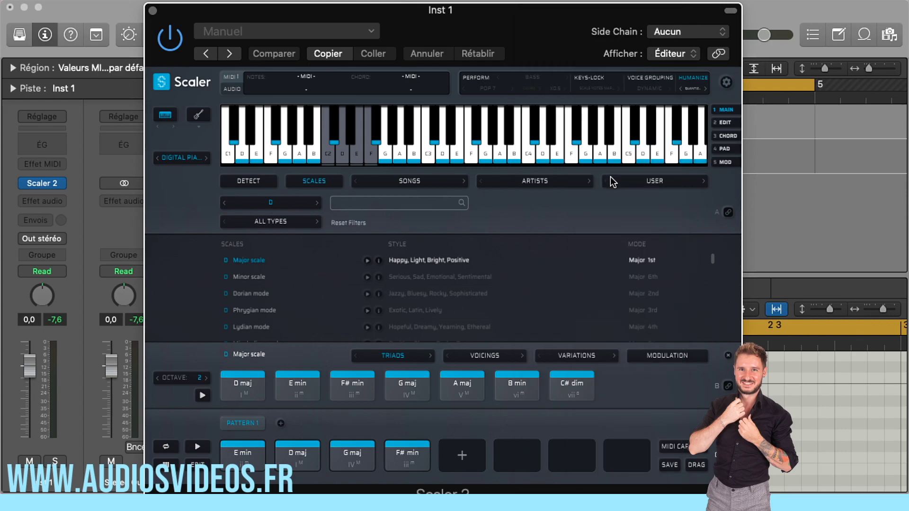
{"action": "left_click", "coordinate": [188, 450]}
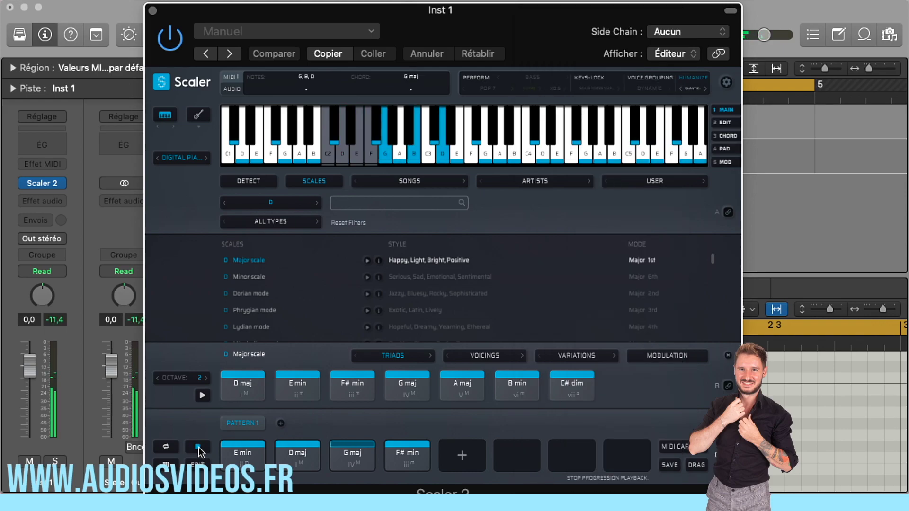
{"action": "left_click", "coordinate": [198, 449]}
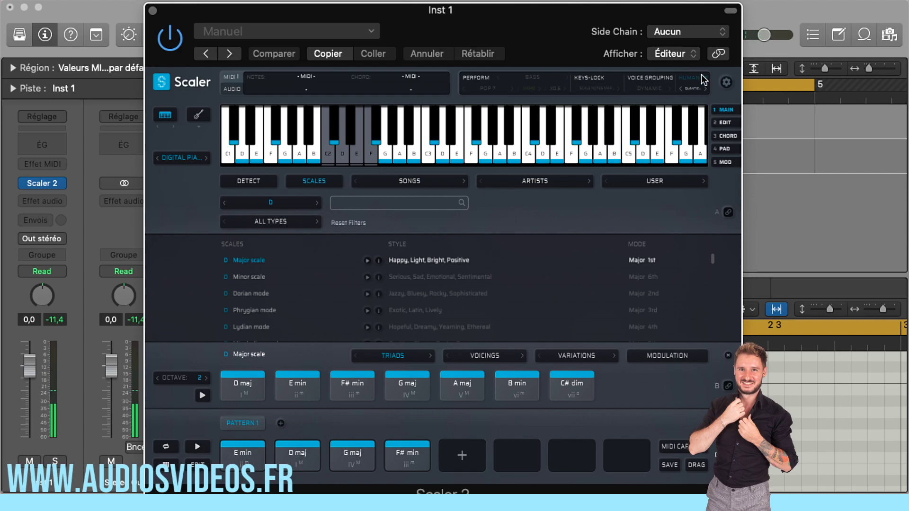
Step: Open the playback settings and turn DAW Sync on
{"action": "left_click", "coordinate": [725, 81]}
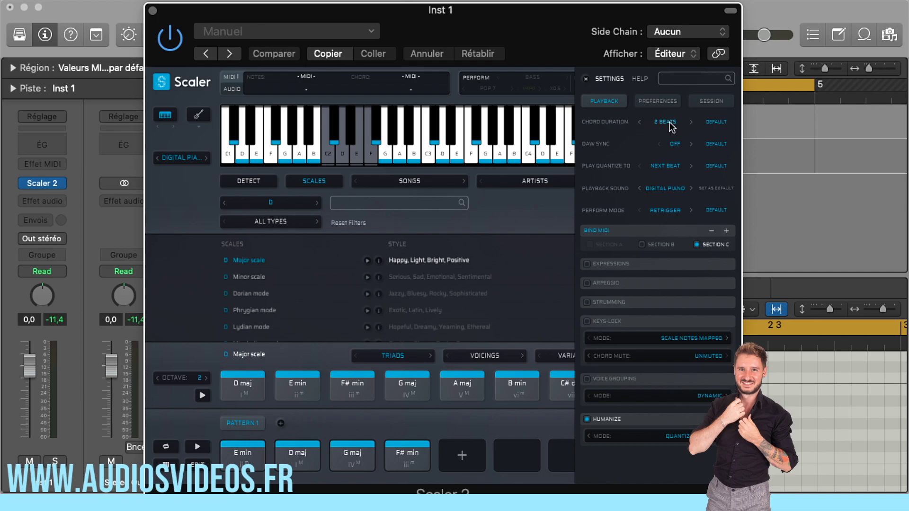
{"action": "left_click", "coordinate": [676, 145]}
{"action": "left_click", "coordinate": [679, 173]}
{"action": "left_click", "coordinate": [409, 455]}
Step: Set the chord duration to 4 beats and start the DAW playback to hear the synced progression
{"action": "left_click", "coordinate": [658, 122]}
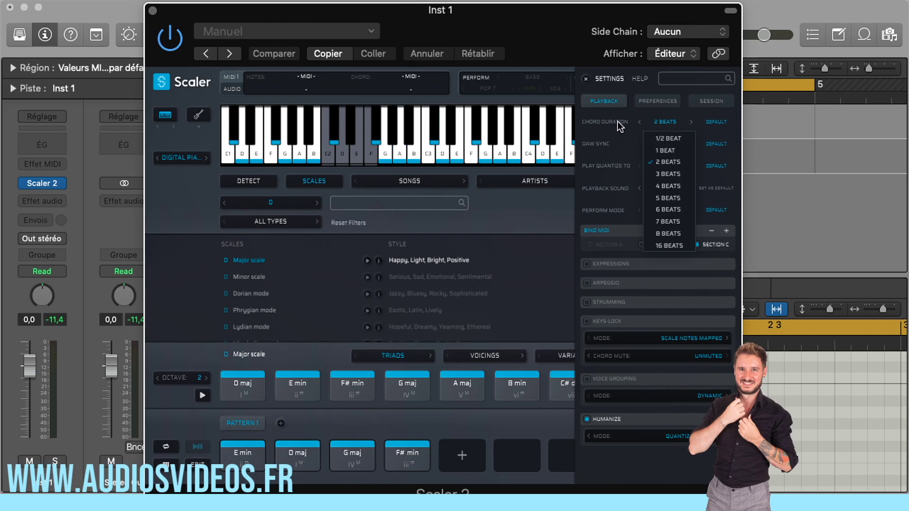
{"action": "left_click", "coordinate": [665, 185]}
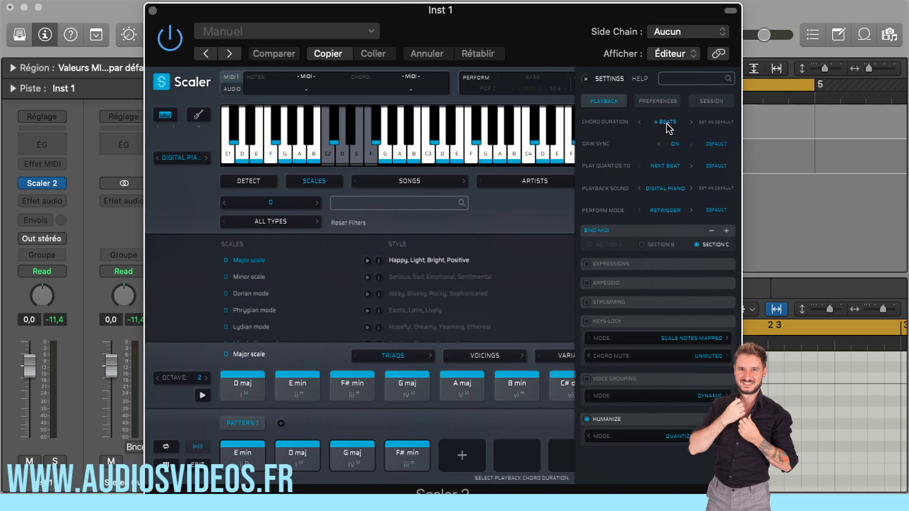
{"action": "key", "text": "space"}
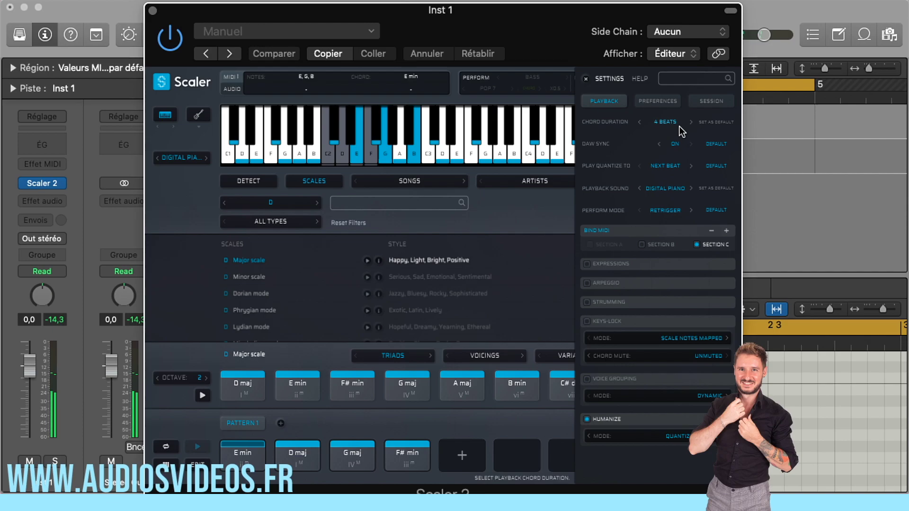
Step: Bring the project window into focus and reposition the Inst 1 plug-in window over it
{"action": "left_click", "coordinate": [794, 200]}
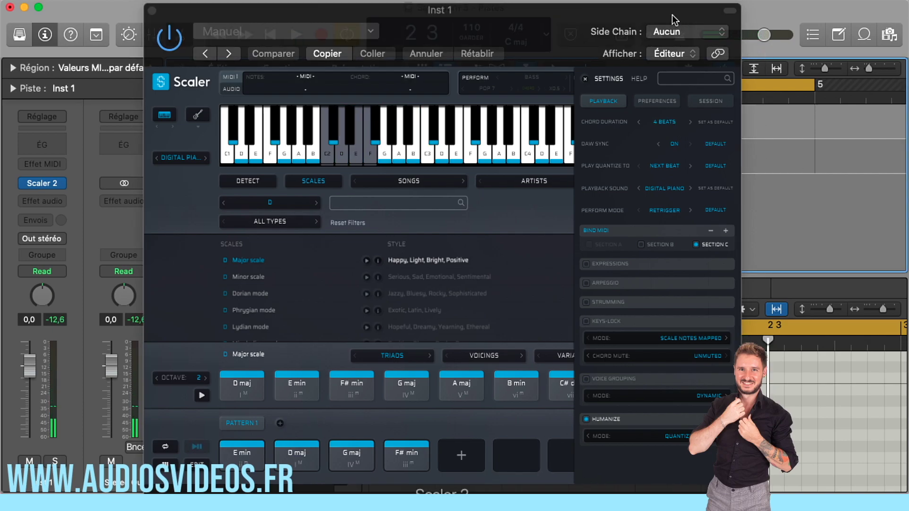
{"action": "left_click_drag", "start_coordinate": [672, 15], "coordinate": [569, 19]}
{"action": "left_click_drag", "start_coordinate": [479, 16], "coordinate": [615, 13]}
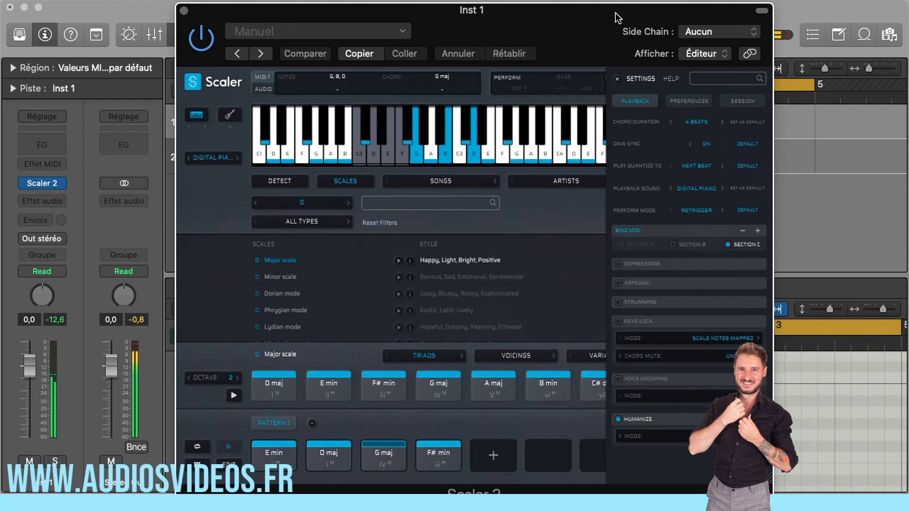
Step: Set the chord duration to 1 beat, play the progression, and return the duration to 4 beats
{"action": "left_click", "coordinate": [698, 121]}
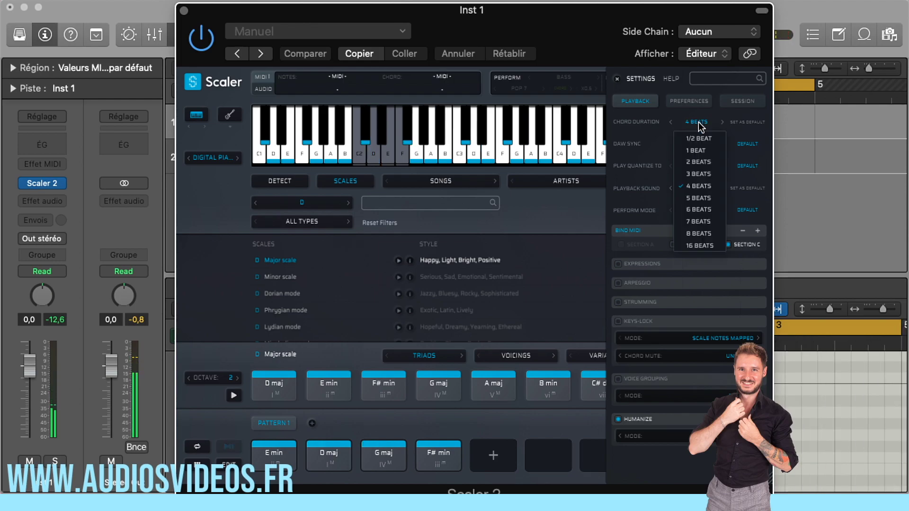
{"action": "left_click", "coordinate": [694, 152]}
{"action": "key", "text": "space"}
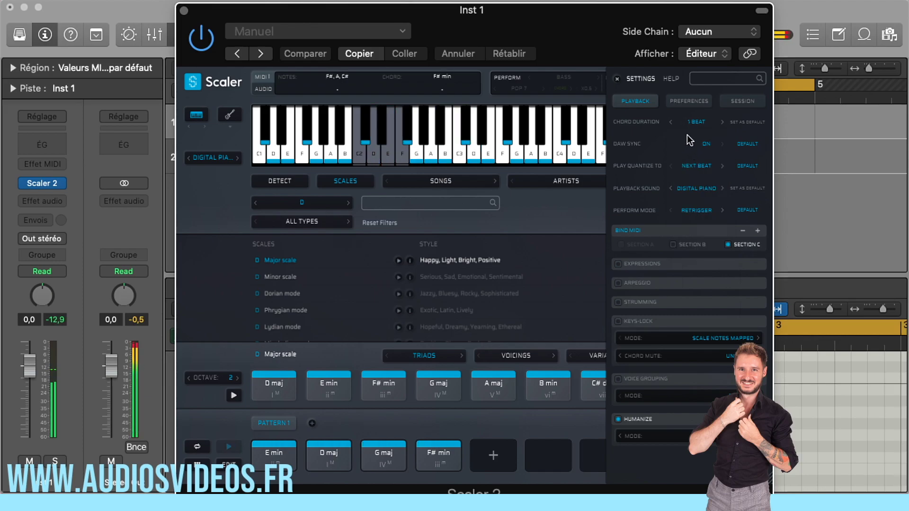
{"action": "left_click", "coordinate": [698, 122]}
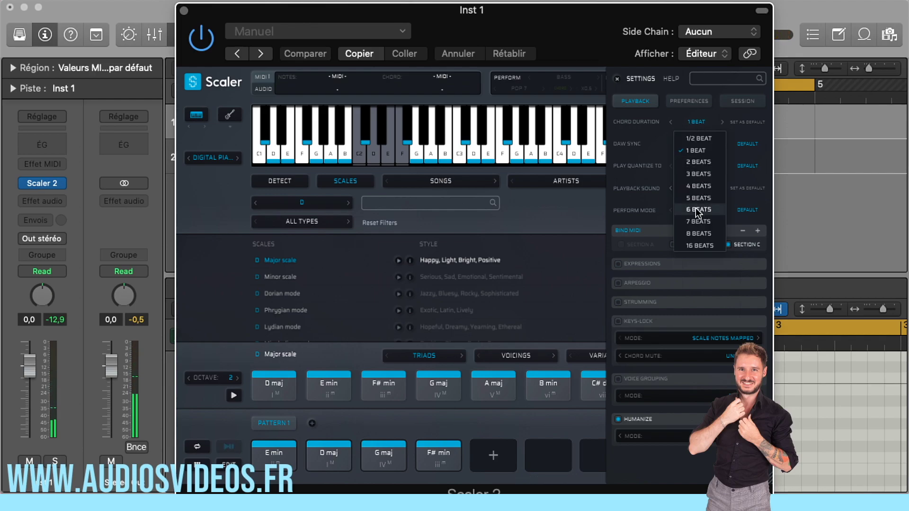
{"action": "left_click", "coordinate": [697, 187]}
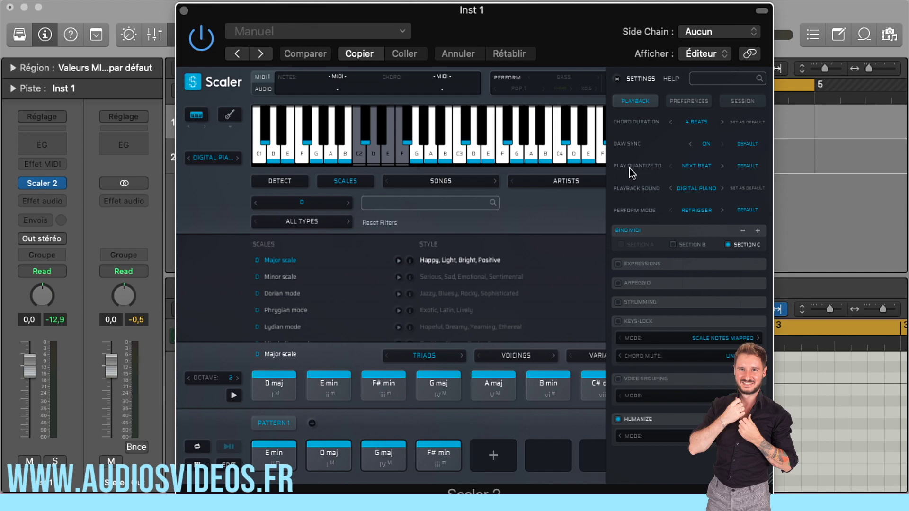
Step: Set Play Quantize To to Chord Duration, play the progression, and restore it to Next Beat
{"action": "left_click", "coordinate": [700, 166]}
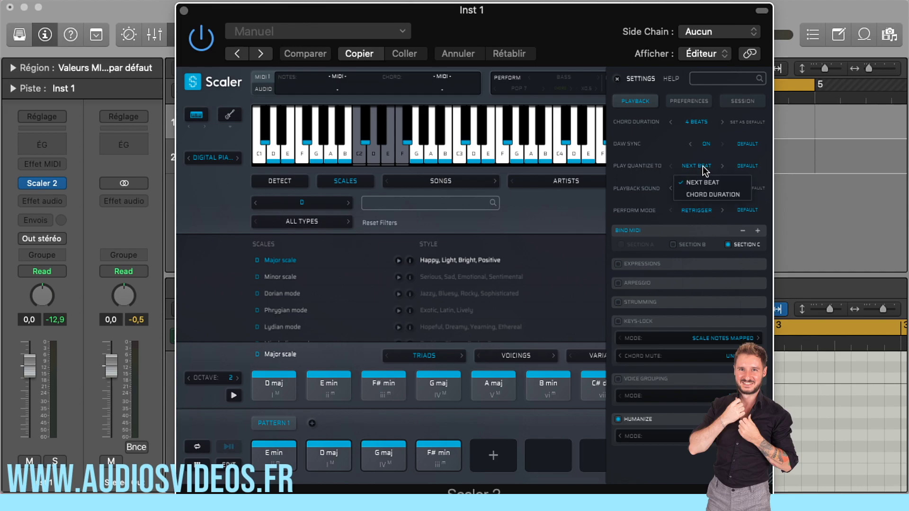
{"action": "left_click", "coordinate": [700, 195]}
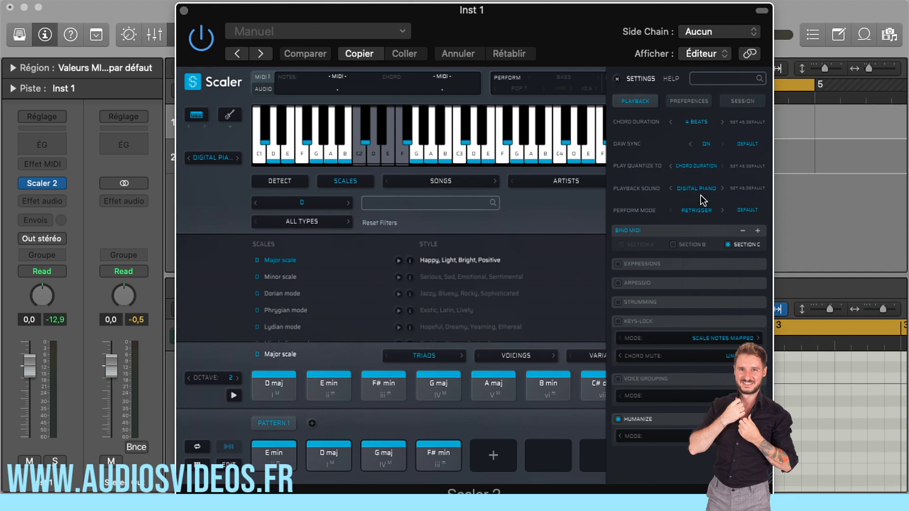
{"action": "key", "text": "space"}
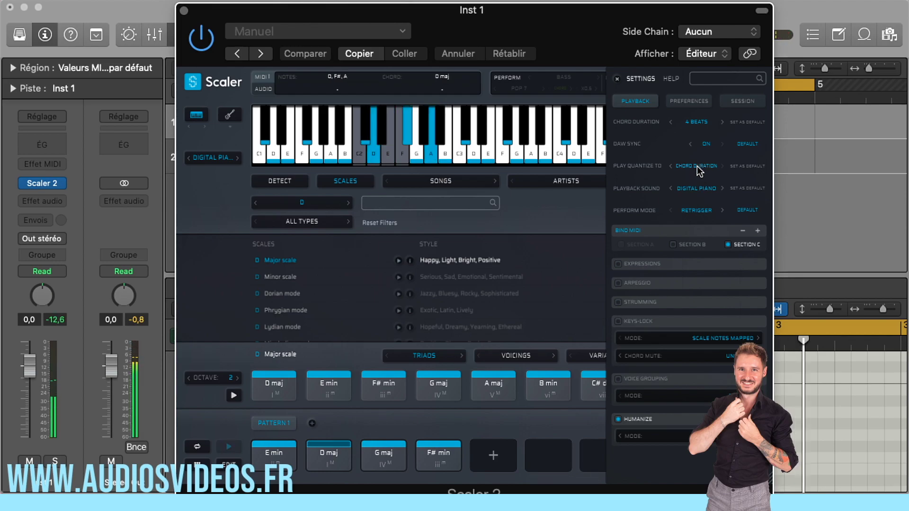
{"action": "left_click", "coordinate": [697, 166]}
{"action": "left_click", "coordinate": [694, 184]}
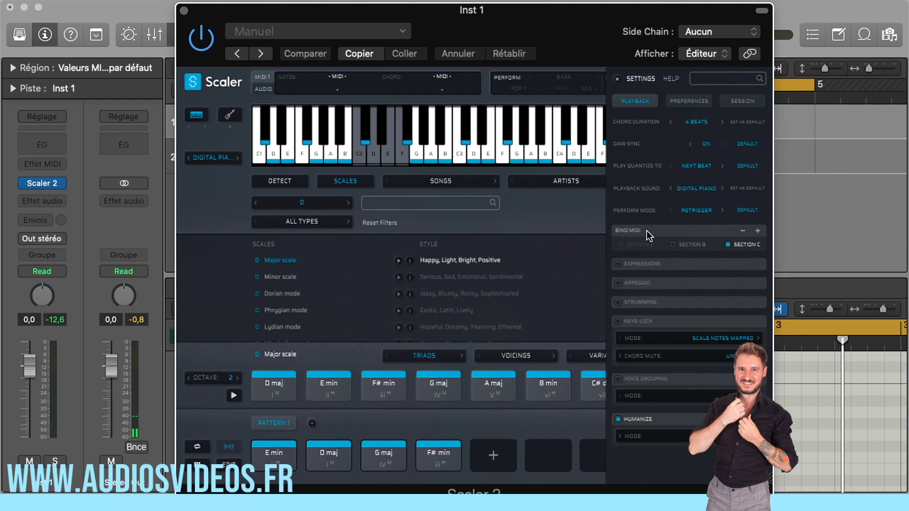
Step: Turn on Expressions and look through the bass style and bass mode options, keeping Melody and Chord Based
{"action": "left_click", "coordinate": [618, 264]}
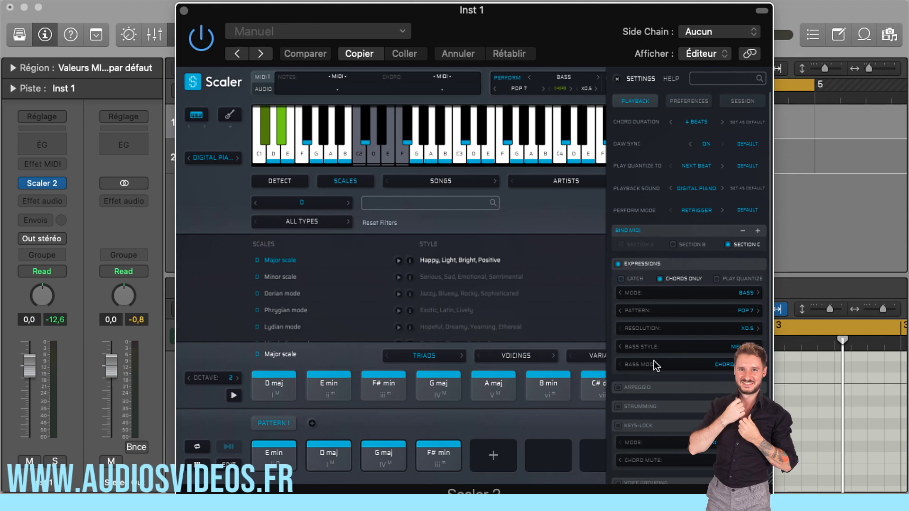
{"action": "left_click", "coordinate": [672, 348]}
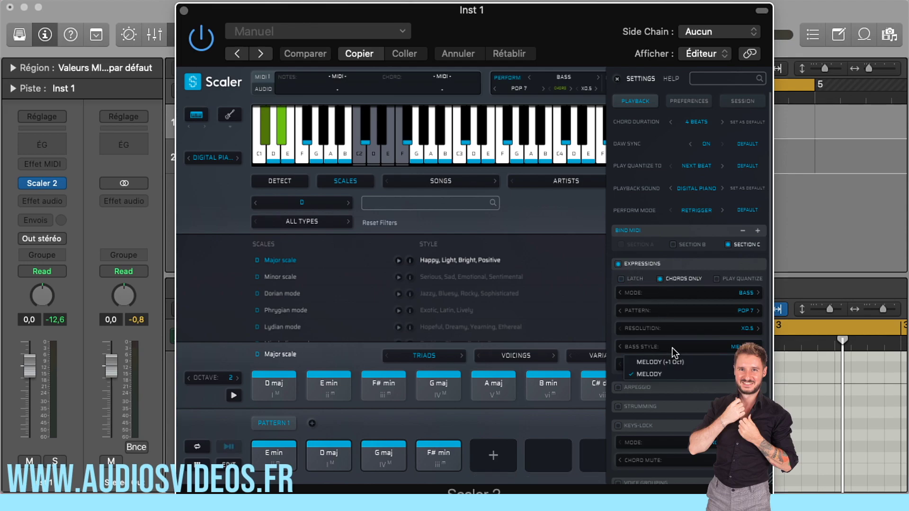
{"action": "left_click", "coordinate": [664, 378]}
{"action": "left_click", "coordinate": [729, 368]}
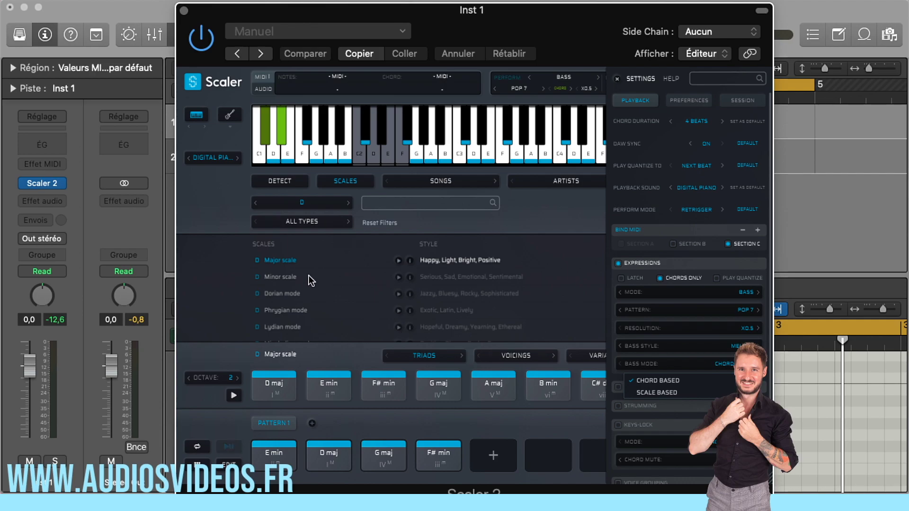
{"action": "left_click", "coordinate": [641, 369]}
Step: Switch the expression mode from Bass to Performances with the Accento pattern and play the progression
{"action": "left_click", "coordinate": [741, 308]}
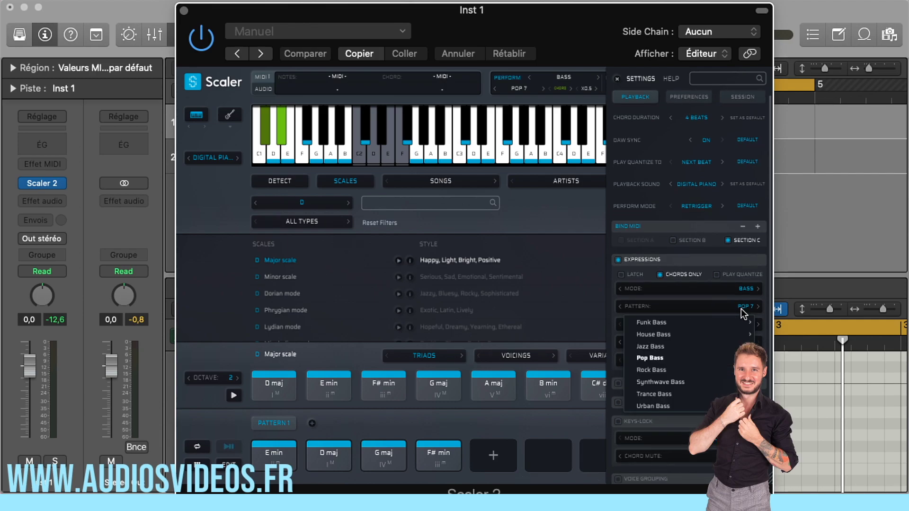
{"action": "left_click", "coordinate": [680, 376]}
{"action": "left_click", "coordinate": [665, 304]}
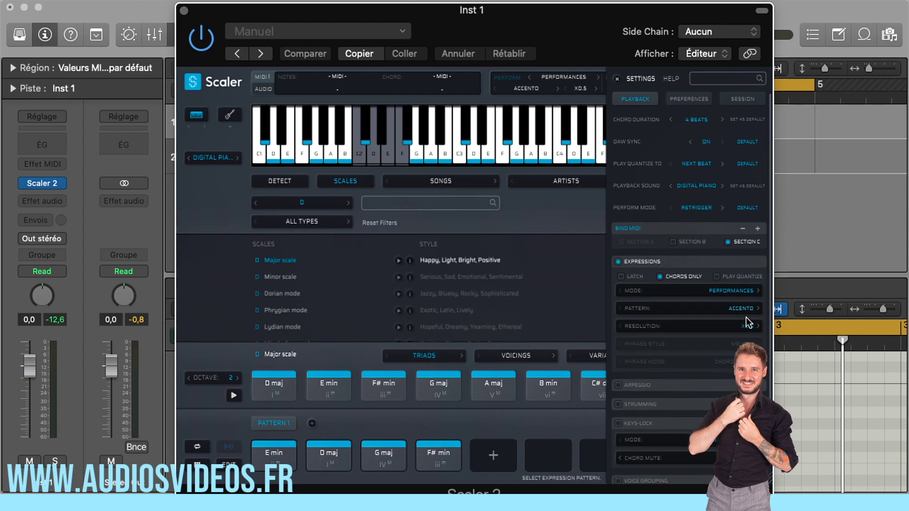
{"action": "key", "text": "space"}
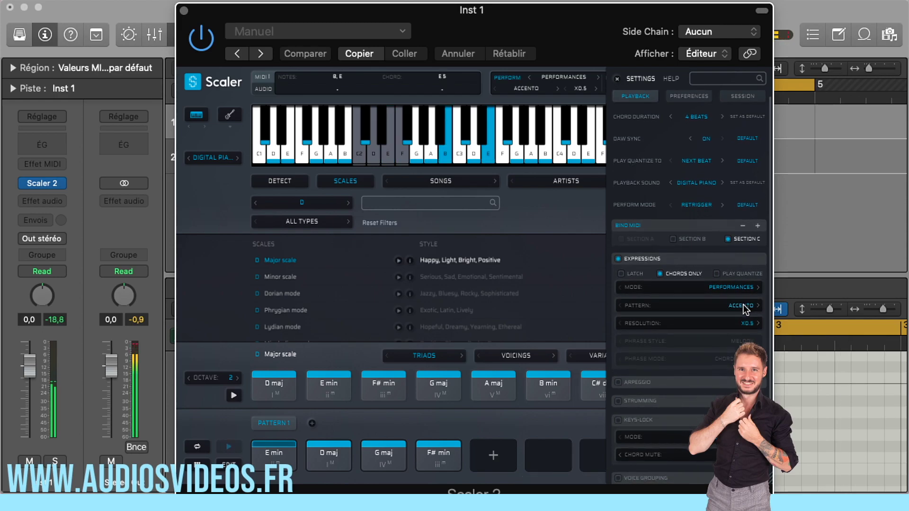
Step: Check the performance pattern categories, turn off Chords Only and enable Play Quantize for the expressions
{"action": "left_click", "coordinate": [715, 305]}
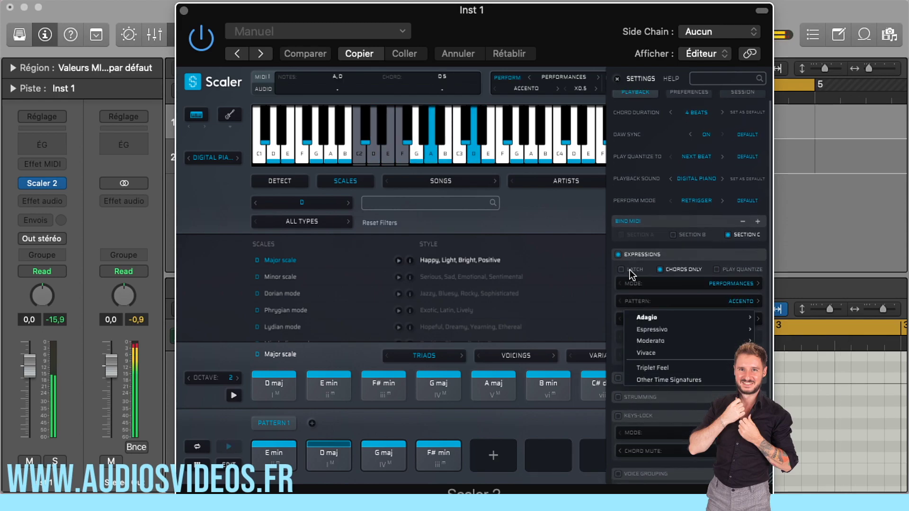
{"action": "left_click", "coordinate": [660, 269]}
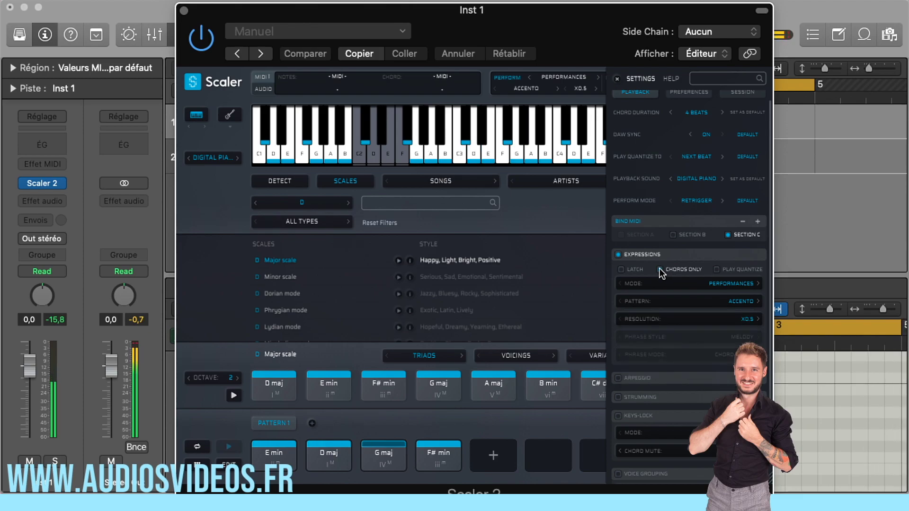
{"action": "left_click", "coordinate": [623, 269]}
{"action": "left_click", "coordinate": [718, 269]}
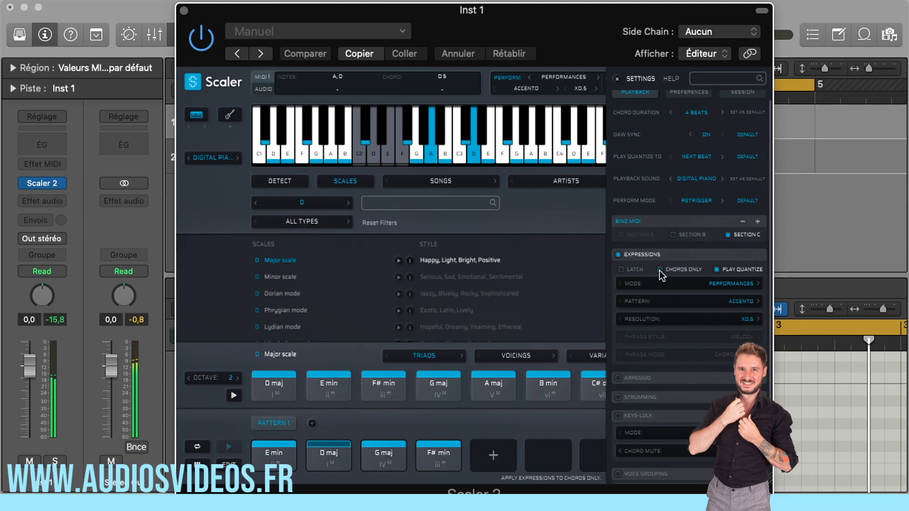
Step: Turn Expressions off and on again, and check its mode and pattern choices in the Perform section
{"action": "left_click", "coordinate": [616, 255]}
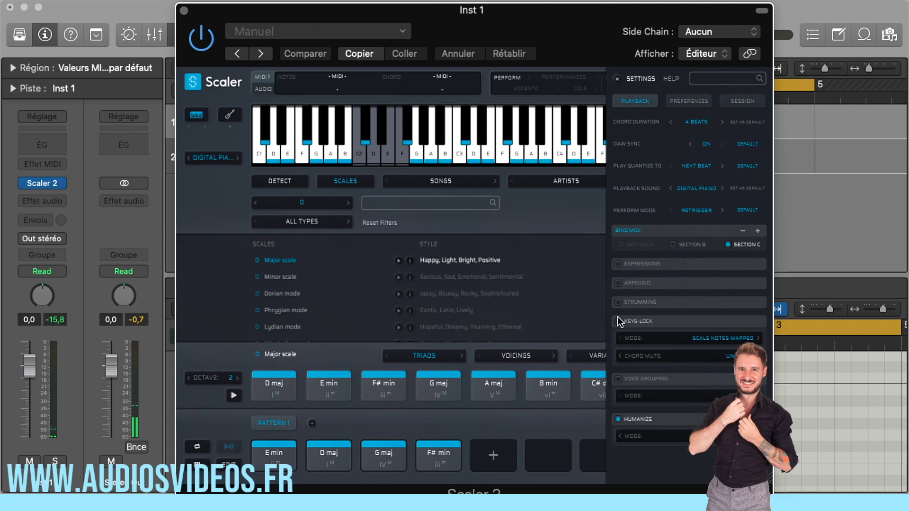
{"action": "left_click", "coordinate": [619, 282]}
{"action": "left_click", "coordinate": [560, 75]}
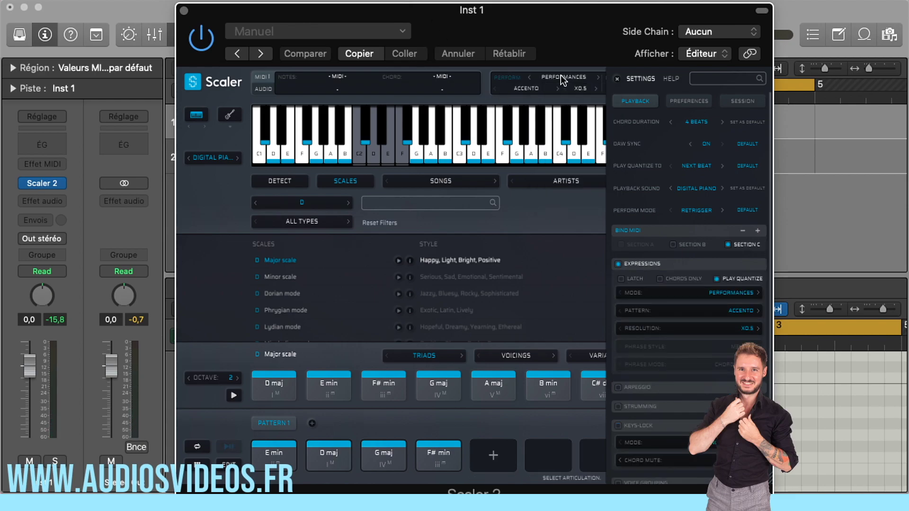
{"action": "left_click", "coordinate": [529, 89]}
{"action": "left_click", "coordinate": [518, 77]}
{"action": "scroll", "coordinate": [660, 330], "scroll_direction": "down", "scroll_amount": 2}
{"action": "scroll", "coordinate": [710, 260], "scroll_direction": "up", "scroll_amount": 1}
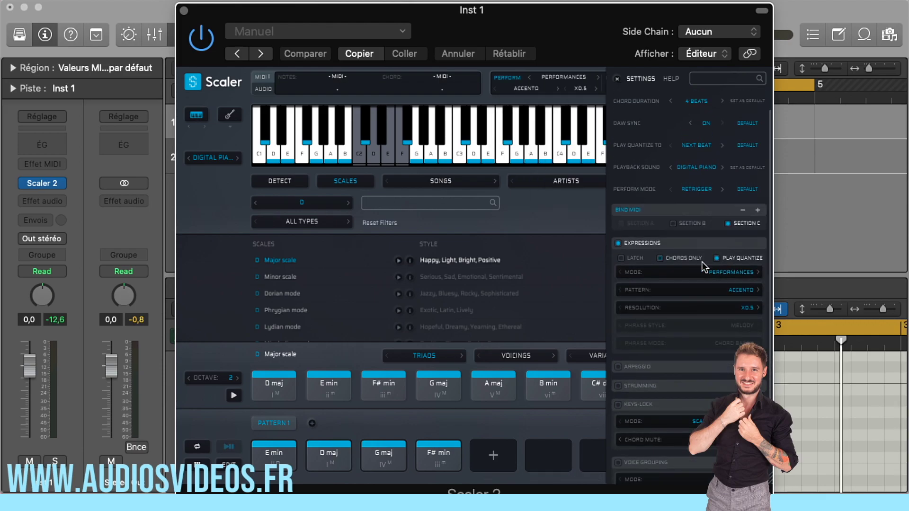
Step: Set the expression mode to Melody with the Riff I 3 pattern and play the progression
{"action": "left_click", "coordinate": [737, 272]}
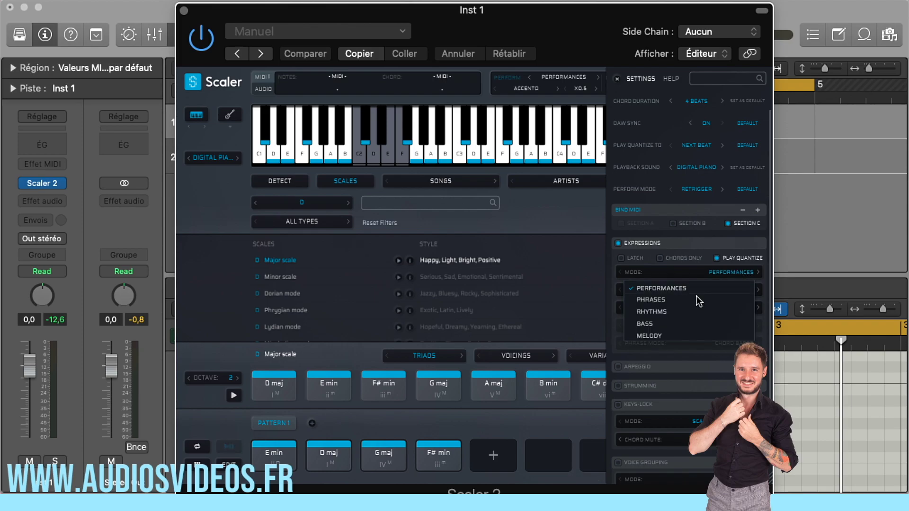
{"action": "left_click", "coordinate": [663, 334]}
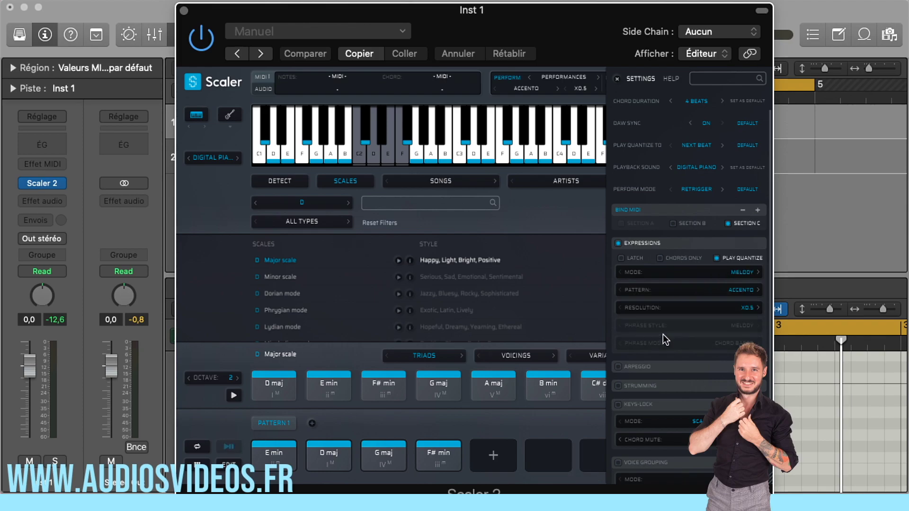
{"action": "left_click", "coordinate": [702, 290]}
{"action": "mouse_move", "coordinate": [672, 392]}
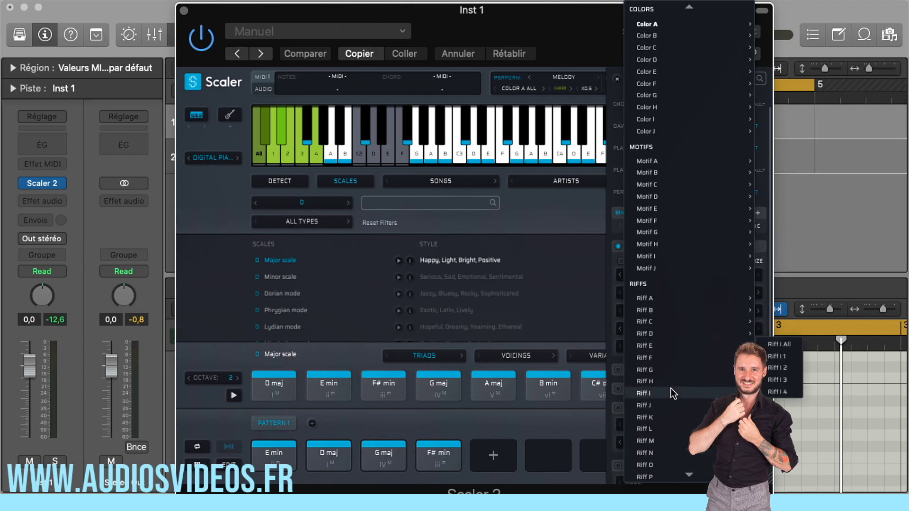
{"action": "left_click", "coordinate": [781, 380]}
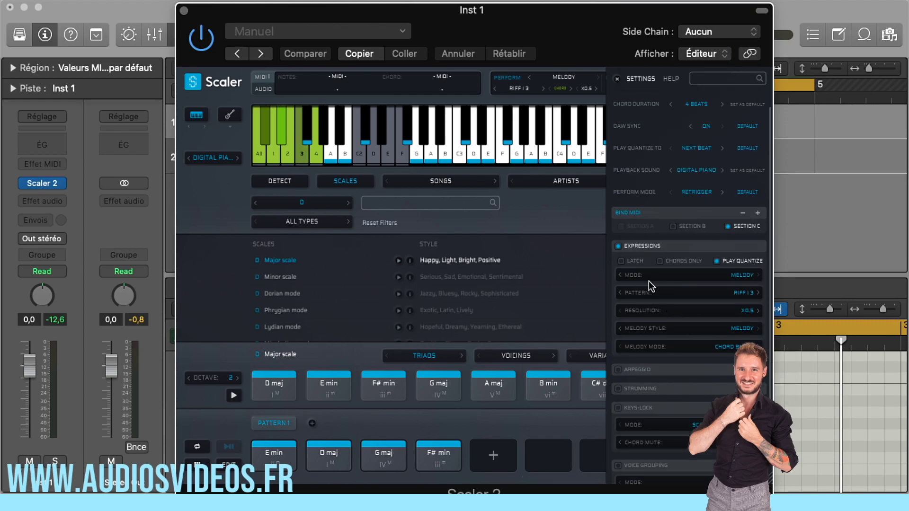
{"action": "scroll", "coordinate": [747, 279], "scroll_direction": "down", "scroll_amount": 1}
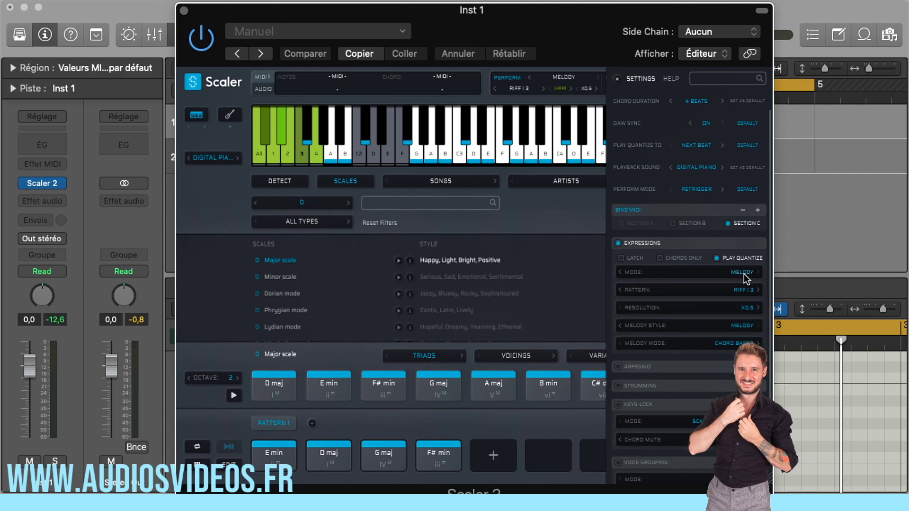
{"action": "scroll", "coordinate": [747, 292], "scroll_direction": "up", "scroll_amount": 1}
{"action": "key", "text": "space"}
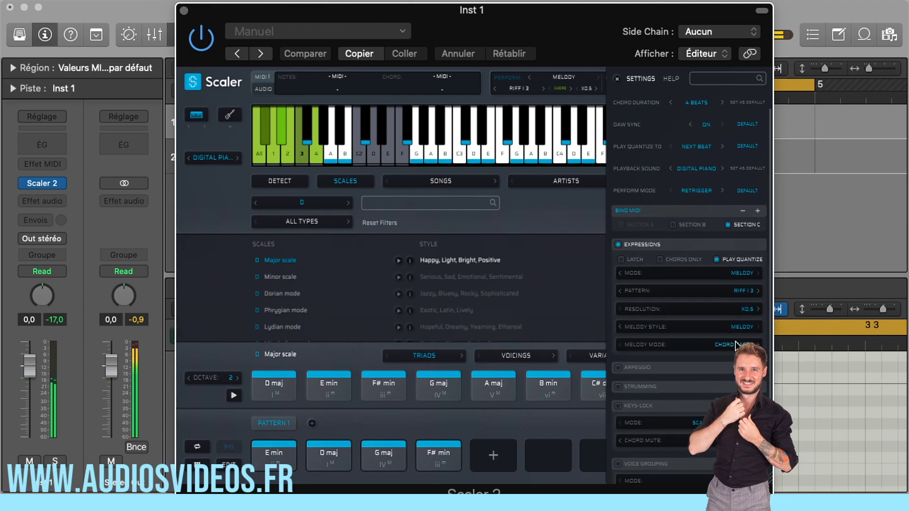
Step: Check the melody mode options and set the melody style to Chord + Melody (+1 Oct)
{"action": "left_click", "coordinate": [718, 347]}
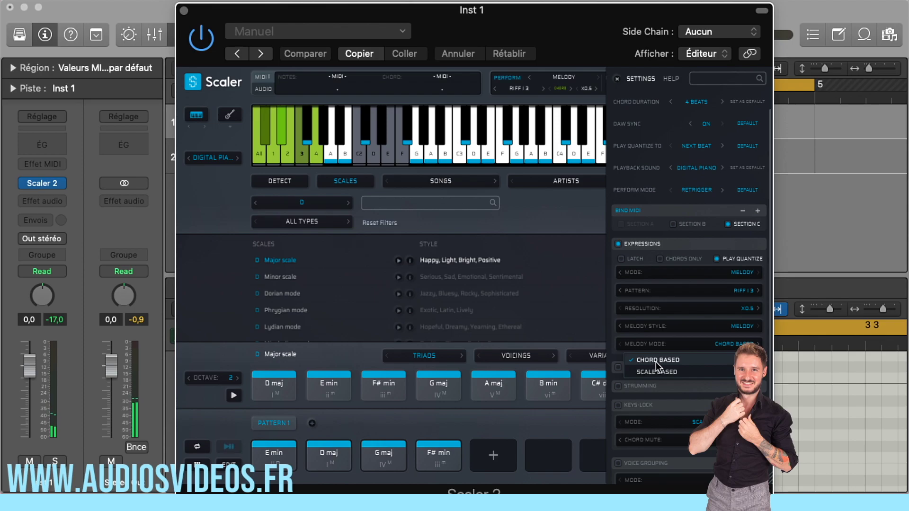
{"action": "left_click", "coordinate": [727, 327]}
{"action": "left_click", "coordinate": [731, 324]}
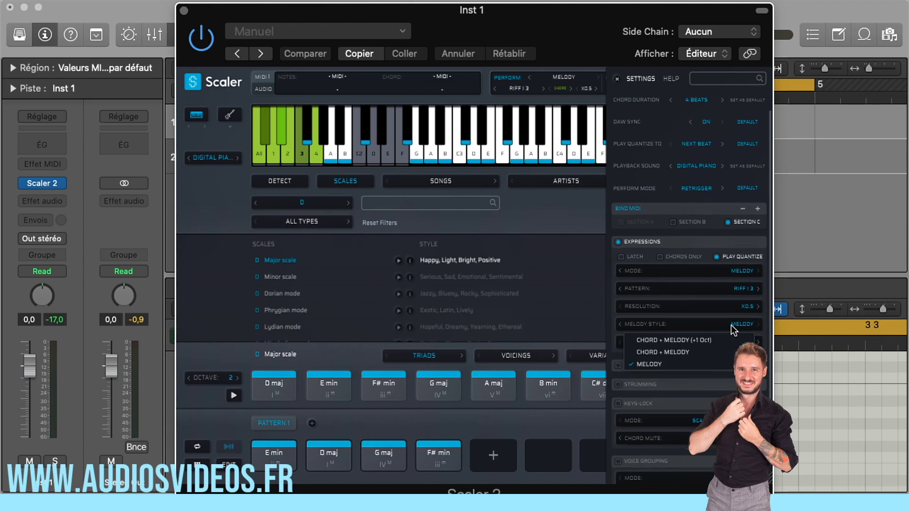
{"action": "left_click", "coordinate": [680, 340]}
Step: Audition the D maj, E min and F# min chords in Pattern 1 and start playback of the progression
{"action": "left_click", "coordinate": [337, 442]}
{"action": "left_click", "coordinate": [267, 447]}
{"action": "left_click", "coordinate": [438, 466]}
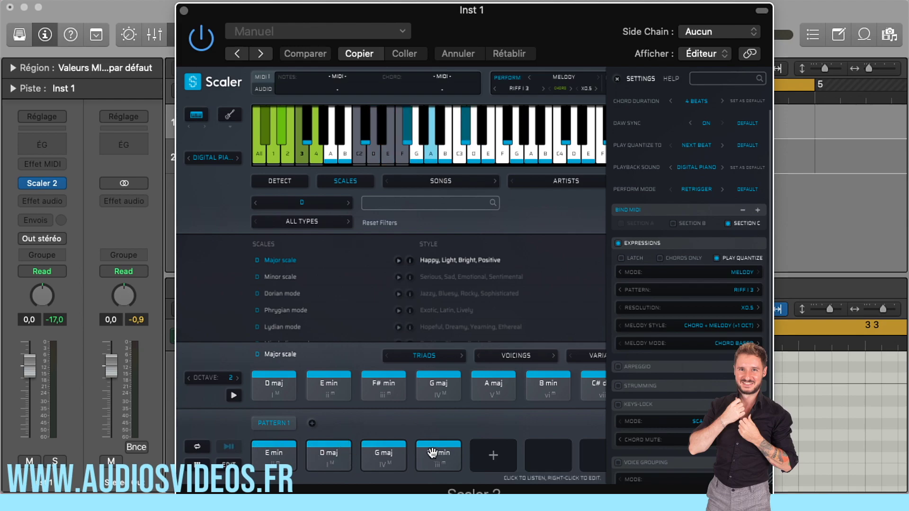
{"action": "key", "text": "space"}
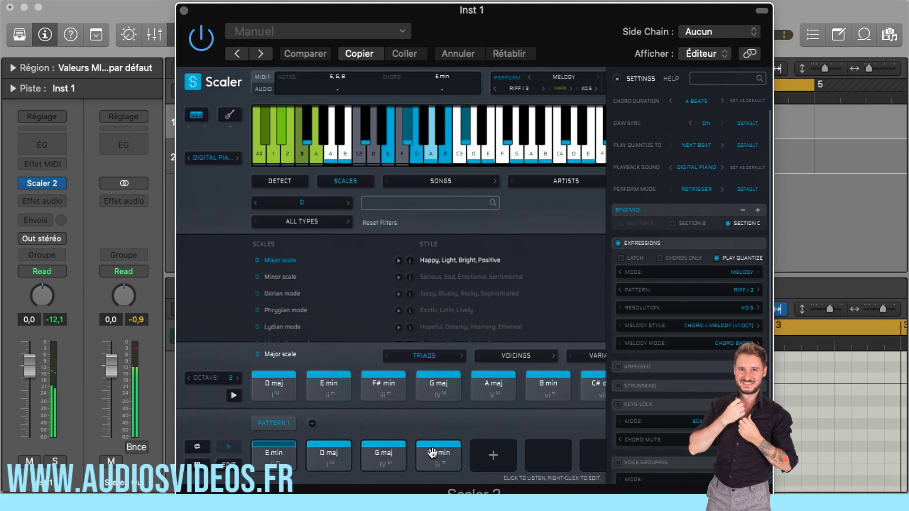
Step: Set the melody style to Chord + Melody and audition the x1 resolution before restoring x0.5
{"action": "left_click", "coordinate": [715, 325]}
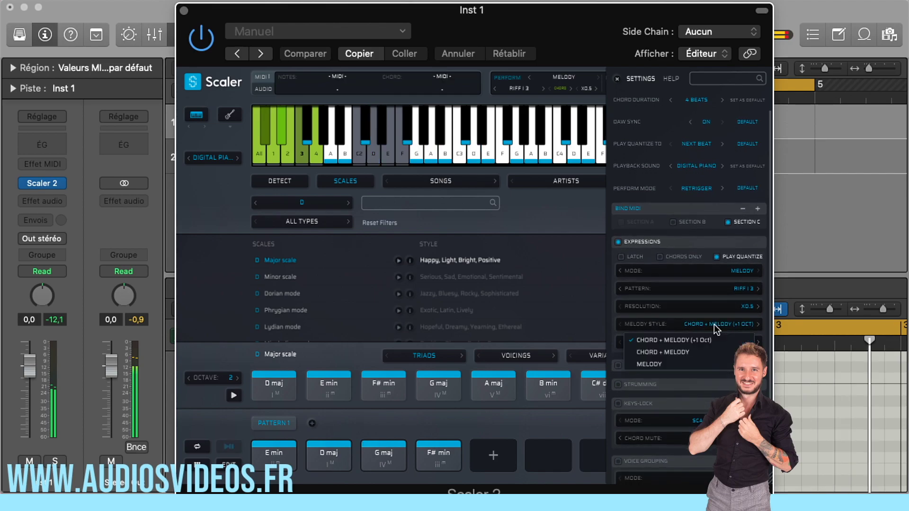
{"action": "left_click", "coordinate": [692, 353]}
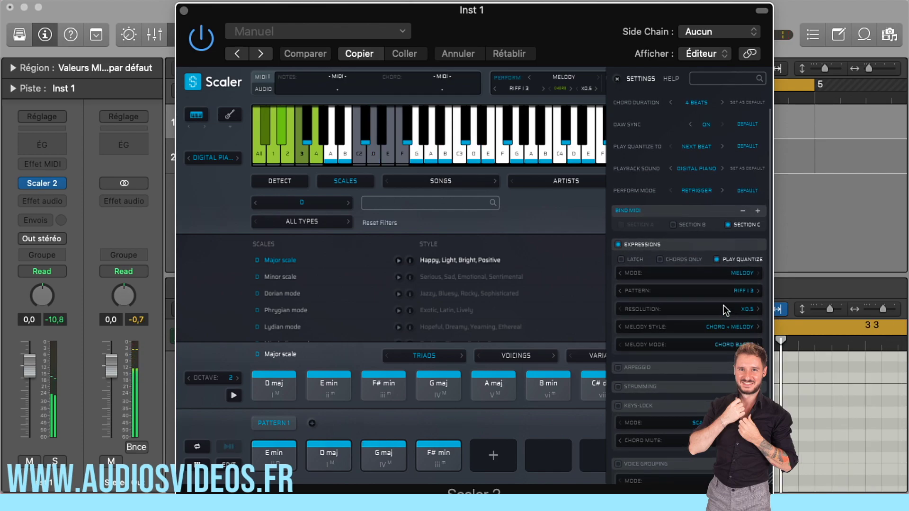
{"action": "left_click", "coordinate": [725, 309]}
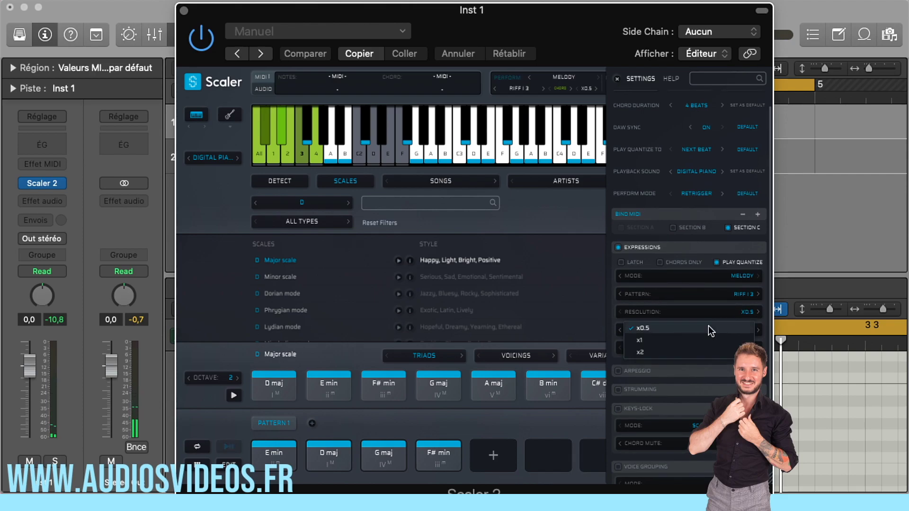
{"action": "left_click", "coordinate": [685, 339]}
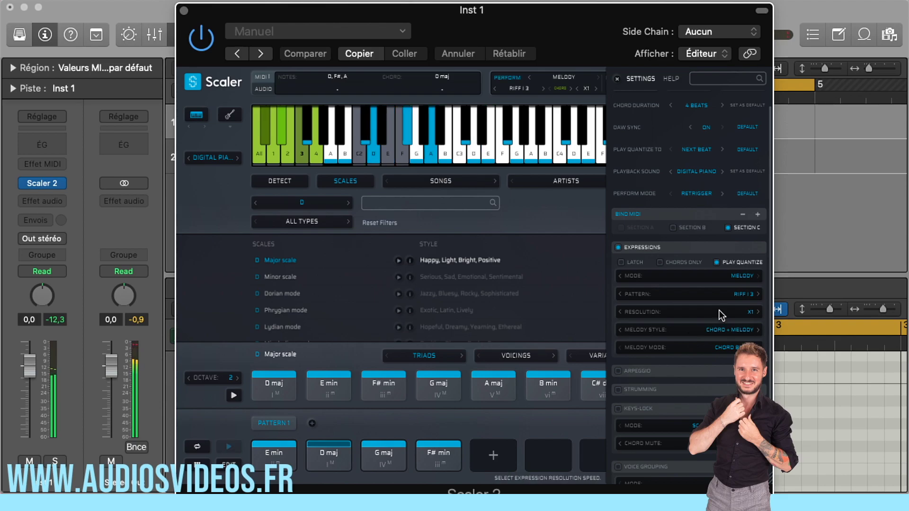
{"action": "left_click", "coordinate": [719, 310]}
{"action": "left_click", "coordinate": [697, 327]}
Step: Keep the melody mode on Chord Based, with Chords Only enabled, and set the melody style to Melody
{"action": "left_click", "coordinate": [721, 347]}
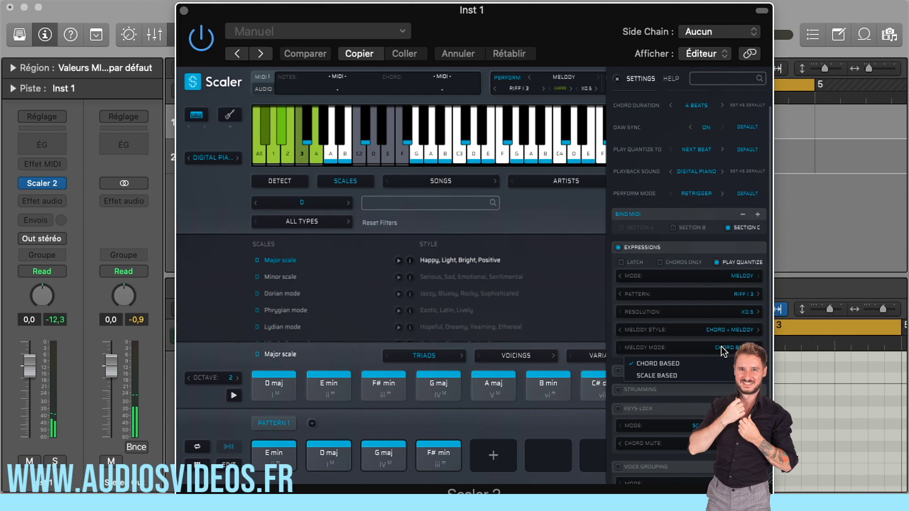
{"action": "left_click", "coordinate": [675, 363]}
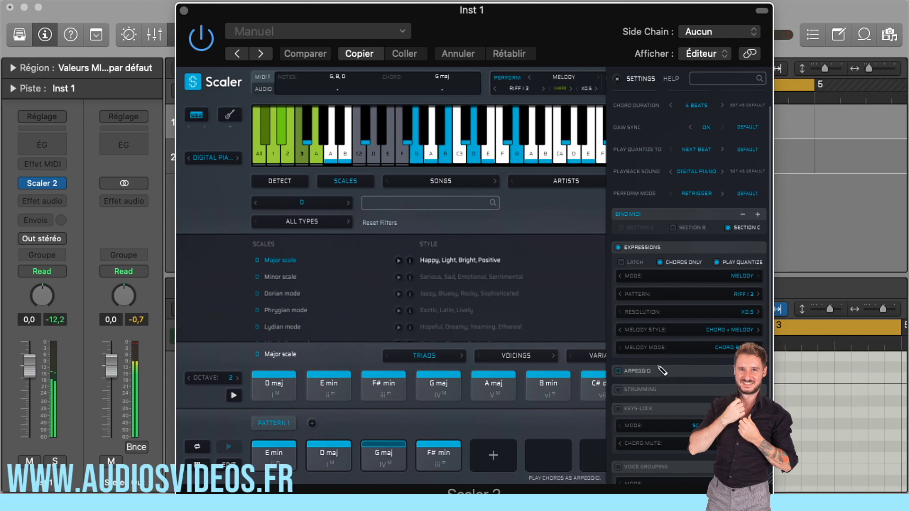
{"action": "left_click", "coordinate": [715, 330]}
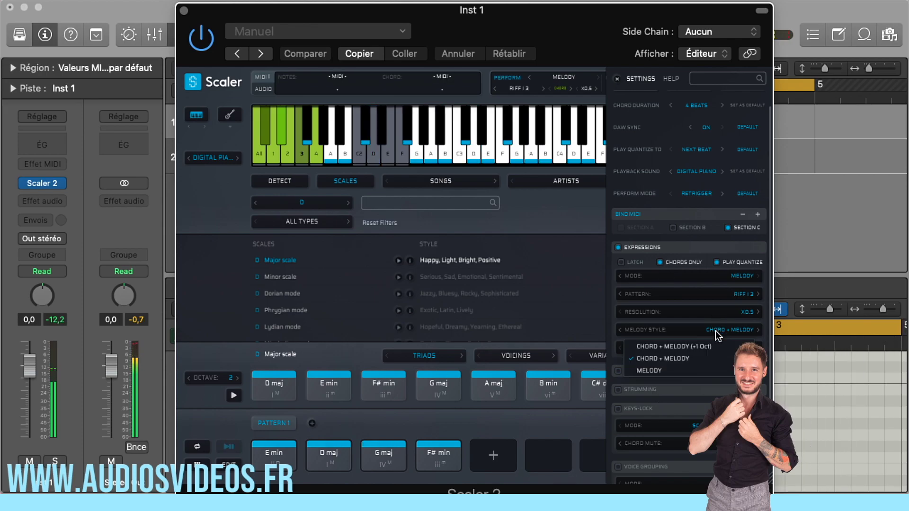
{"action": "left_click", "coordinate": [653, 370]}
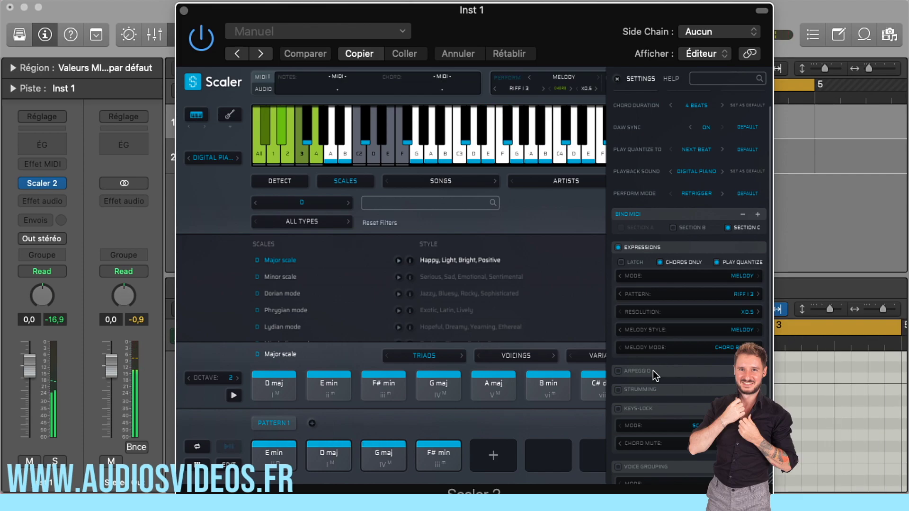
Step: Close the settings, switch to the Edit page and turn Perform off
{"action": "scroll", "coordinate": [653, 255], "scroll_direction": "up", "scroll_amount": 1}
{"action": "scroll", "coordinate": [654, 254], "scroll_direction": "up", "scroll_amount": 2}
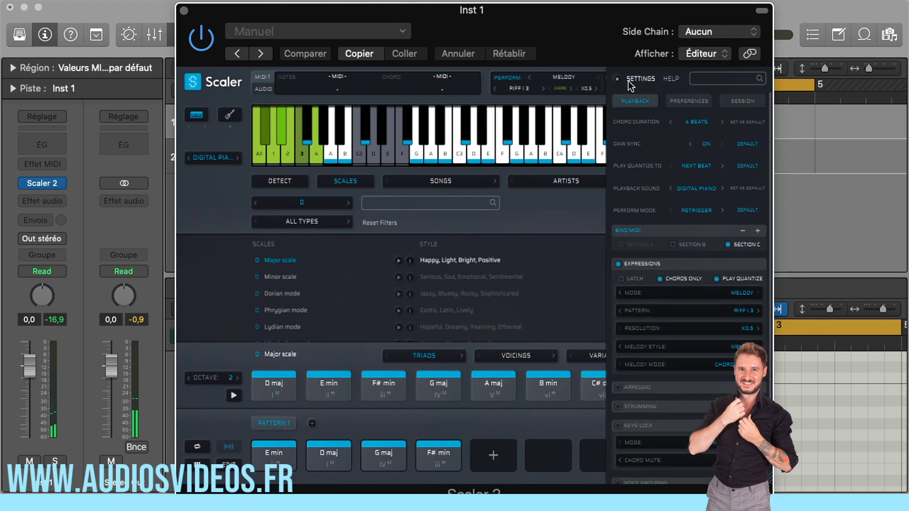
{"action": "left_click", "coordinate": [617, 79]}
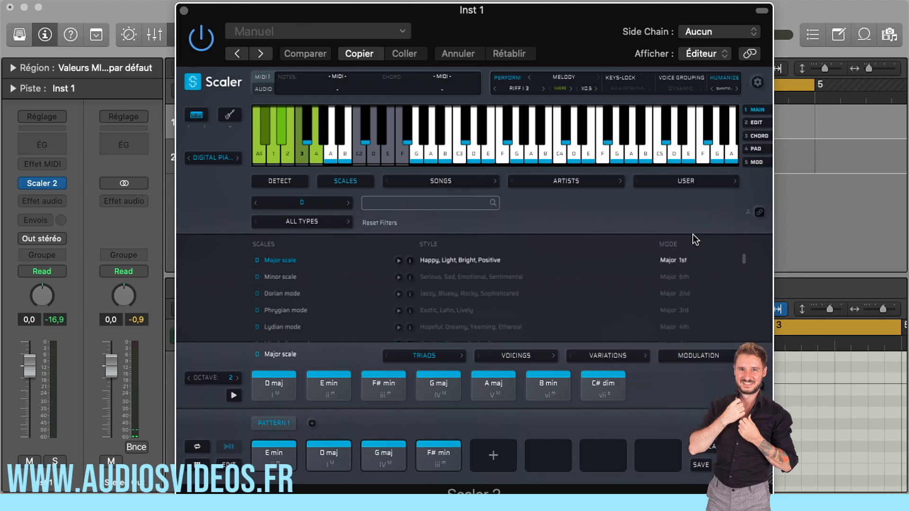
{"action": "left_click", "coordinate": [756, 124]}
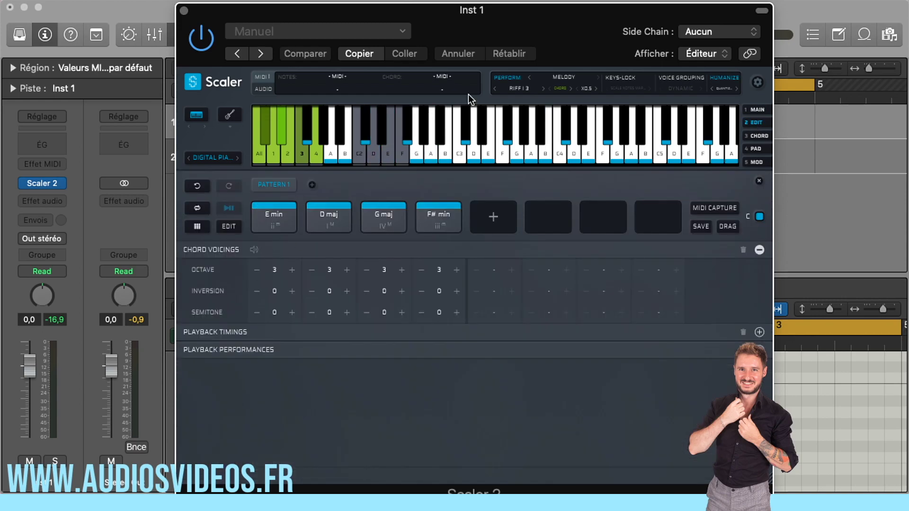
{"action": "left_click", "coordinate": [560, 79]}
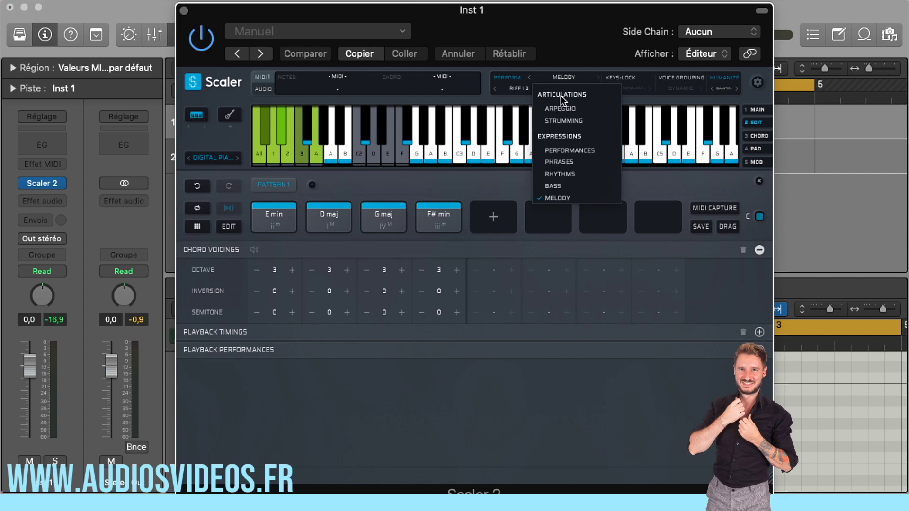
{"action": "left_click", "coordinate": [506, 79]}
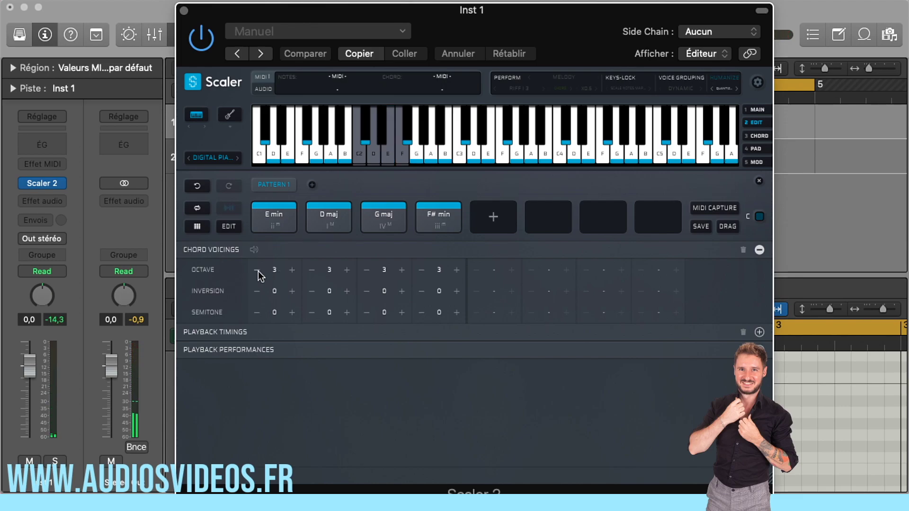
Step: Try octaves 5 and 2 for the E min chord, restoring octave 3
{"action": "left_click", "coordinate": [292, 271]}
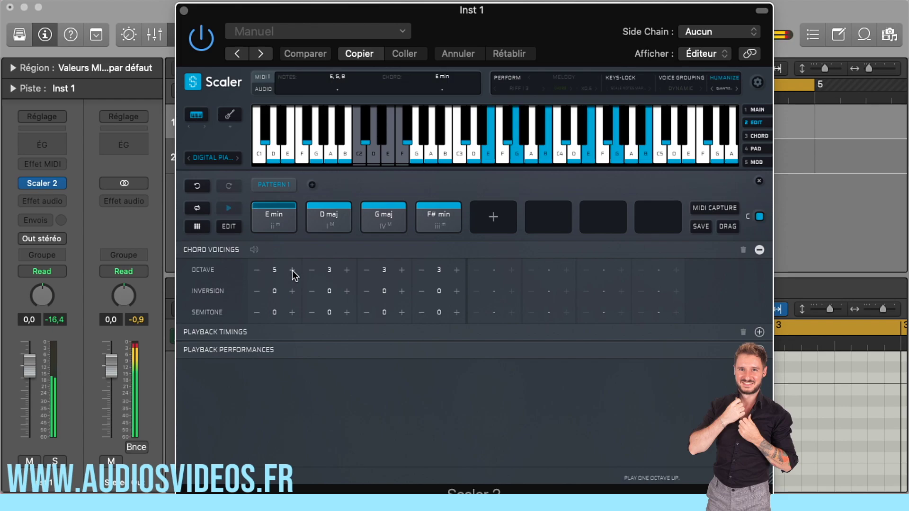
{"action": "triple_click", "coordinate": [257, 273]}
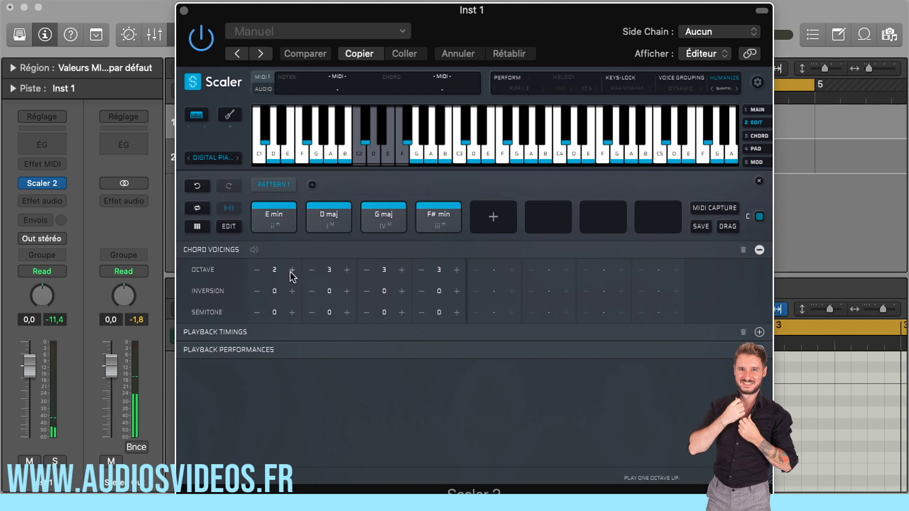
Step: Try inversions between -2 and 2 on the D maj chord and restore its inversion to 0
{"action": "left_click", "coordinate": [311, 291]}
{"action": "left_click", "coordinate": [311, 291]}
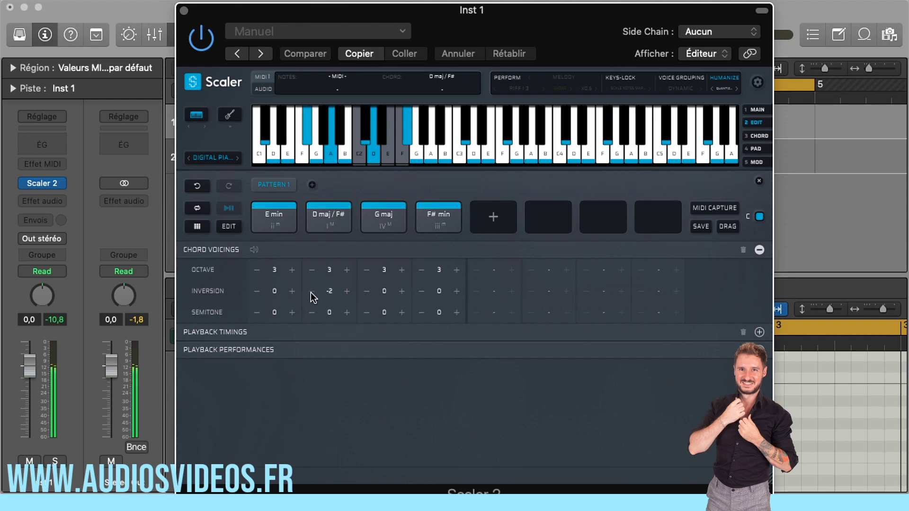
{"action": "left_click", "coordinate": [346, 292]}
{"action": "left_click", "coordinate": [347, 292]}
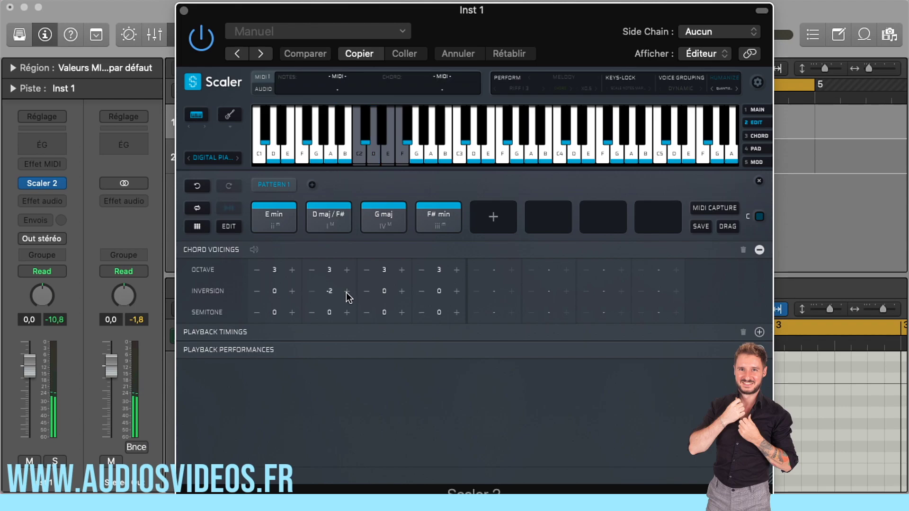
{"action": "left_click", "coordinate": [347, 291]}
{"action": "left_click", "coordinate": [346, 292]}
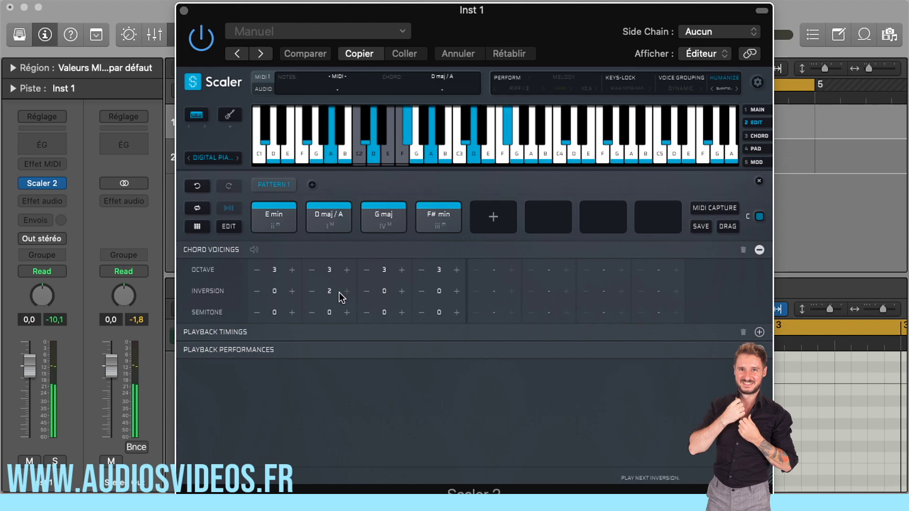
{"action": "left_click", "coordinate": [311, 291]}
{"action": "left_click", "coordinate": [311, 292]}
{"action": "left_click", "coordinate": [346, 291]}
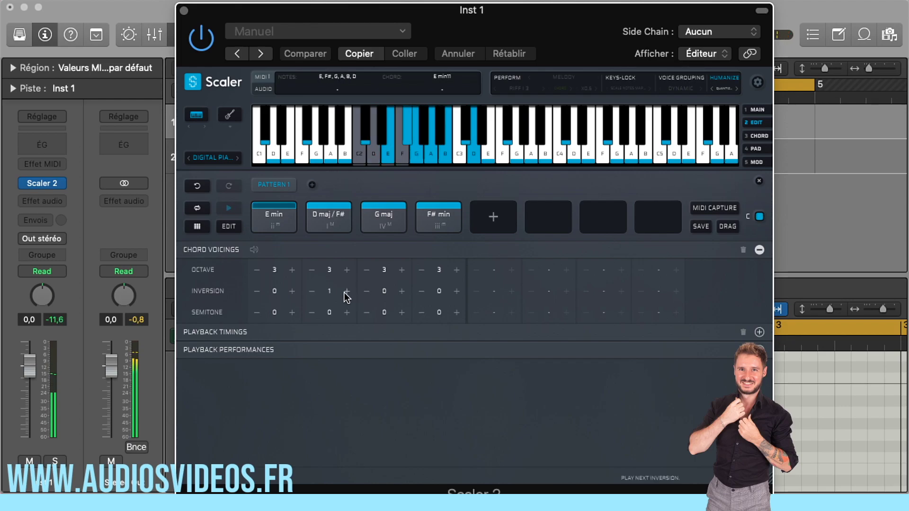
{"action": "left_click", "coordinate": [312, 291]}
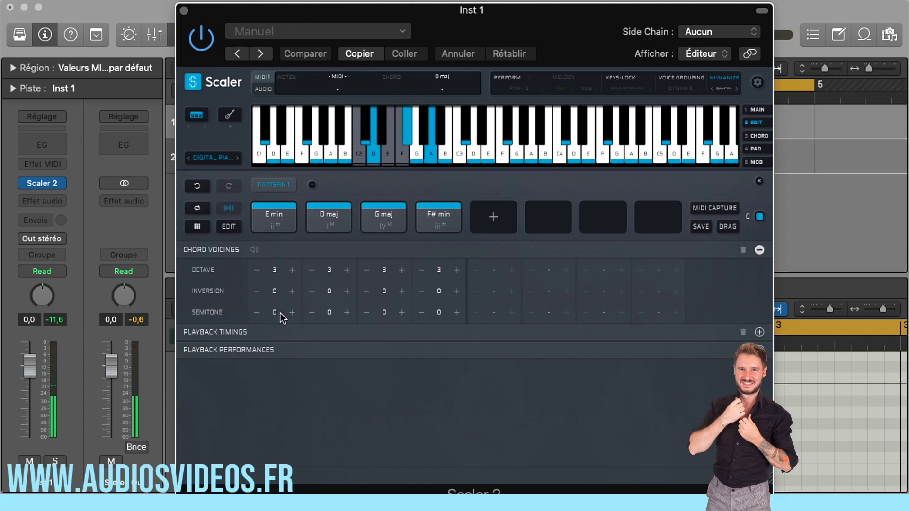
Step: Shift the first chord by -1 semitone, audition it against the neighbouring chords, and restore the shift to 0
{"action": "left_click", "coordinate": [257, 313]}
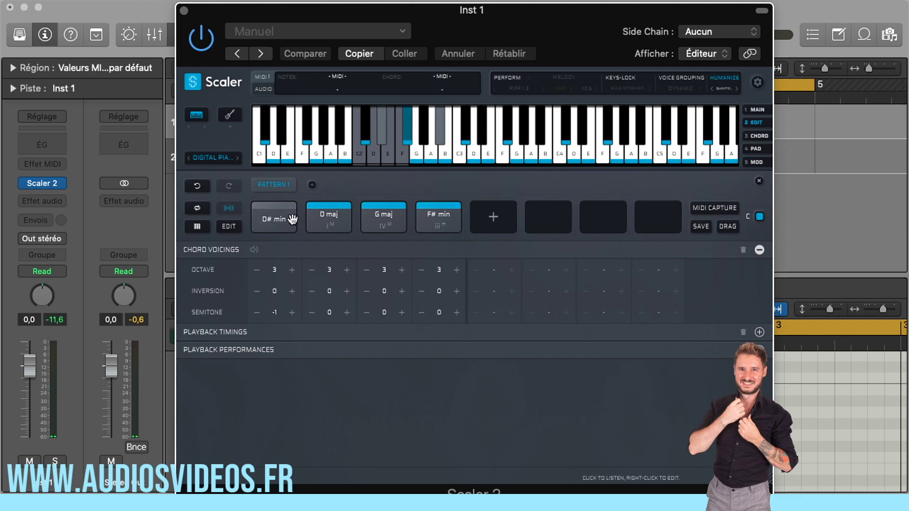
{"action": "left_click", "coordinate": [320, 219]}
{"action": "left_click", "coordinate": [363, 222]}
{"action": "left_click", "coordinate": [286, 219]}
{"action": "left_click", "coordinate": [280, 233]}
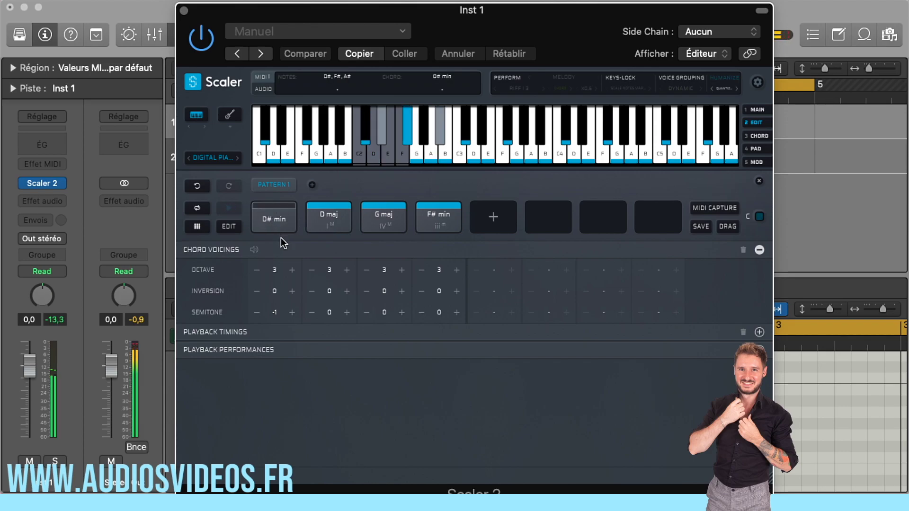
{"action": "left_click", "coordinate": [291, 313]}
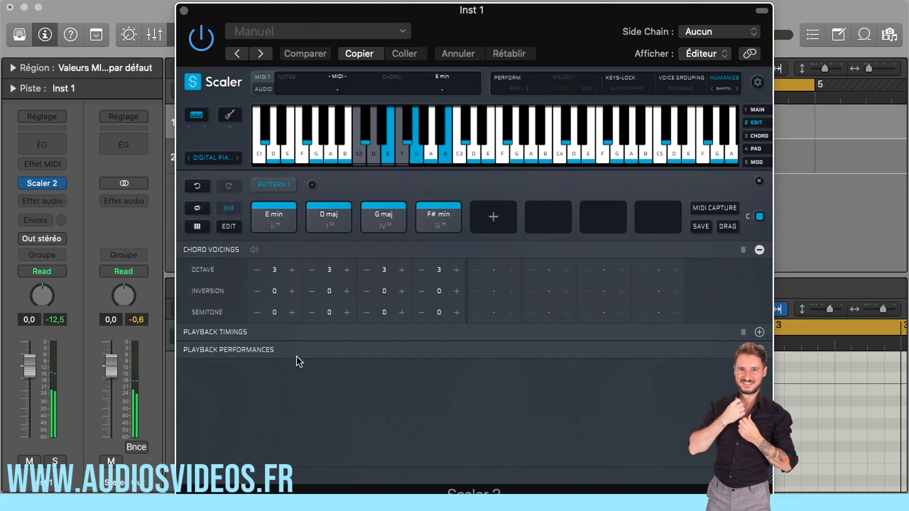
Step: In Playback Timings, try a x3 duration for the E min chord during playback and restore it to x1
{"action": "left_click", "coordinate": [759, 332]}
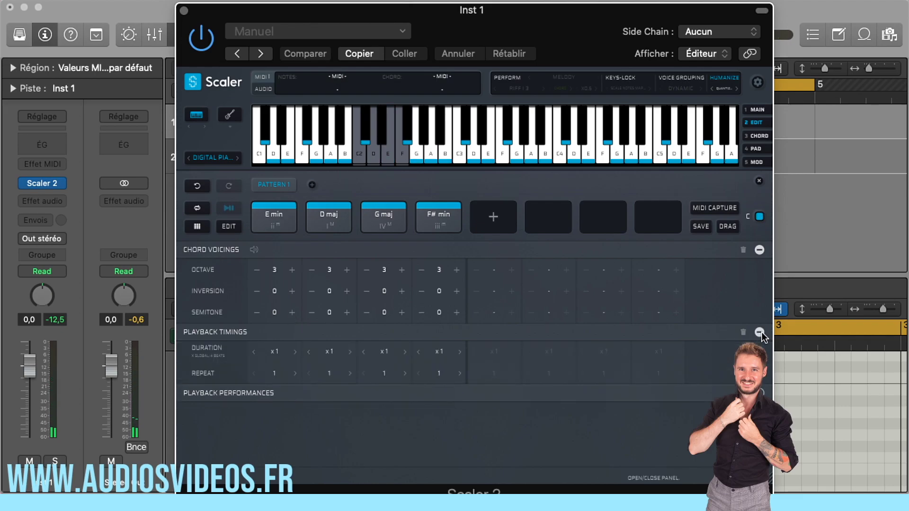
{"action": "left_click", "coordinate": [759, 249]}
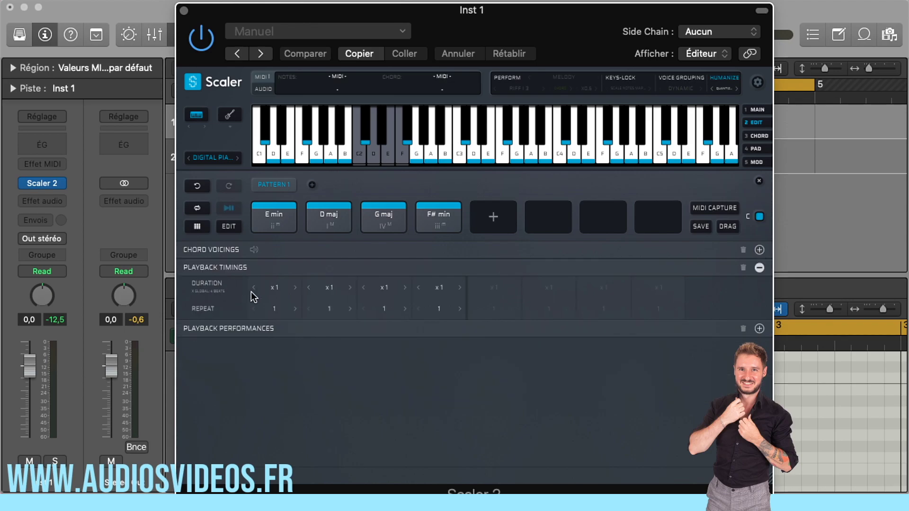
{"action": "left_click", "coordinate": [274, 288]}
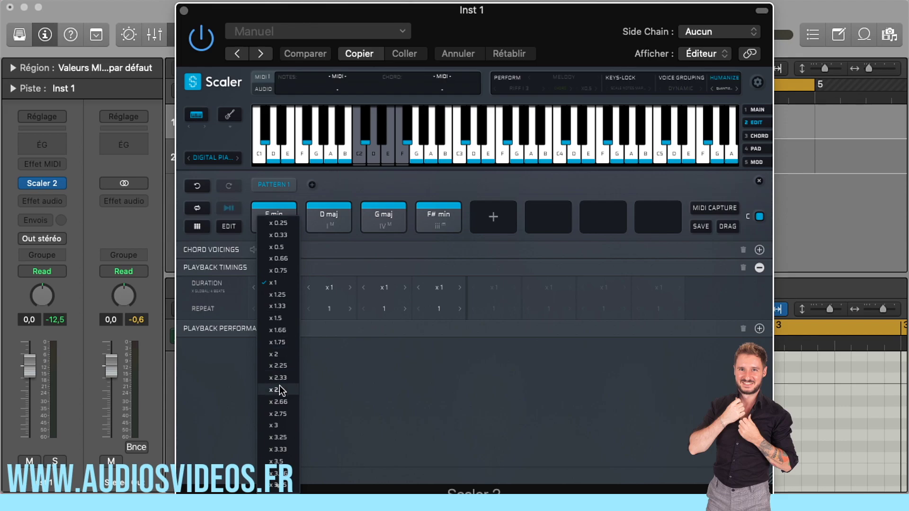
{"action": "left_click", "coordinate": [285, 425]}
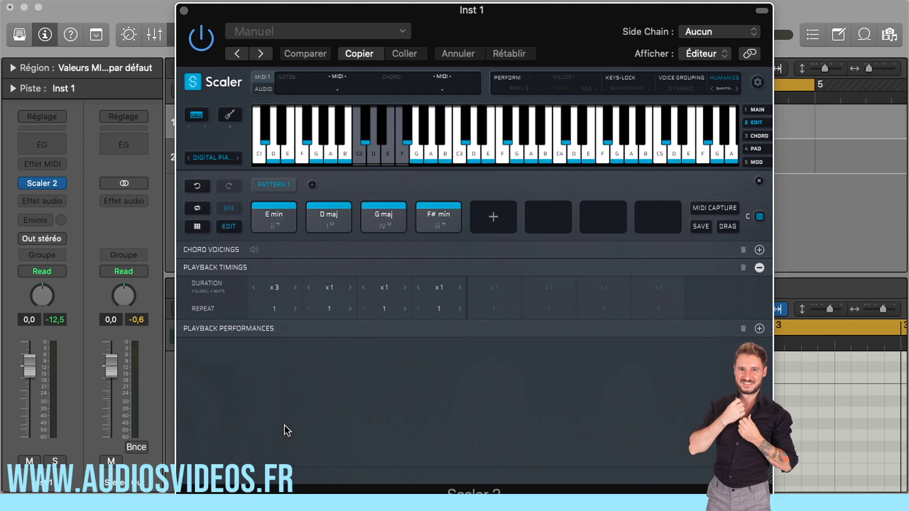
{"action": "key", "text": "space"}
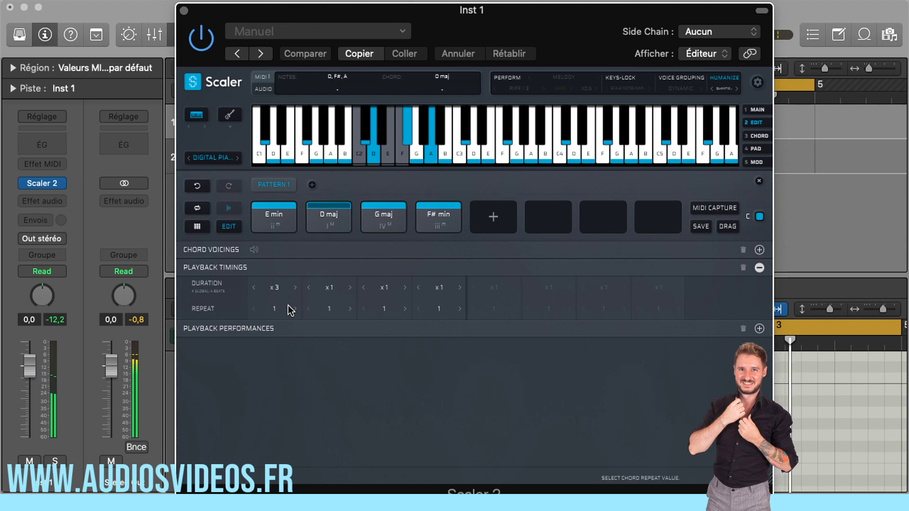
{"action": "left_click", "coordinate": [286, 285]}
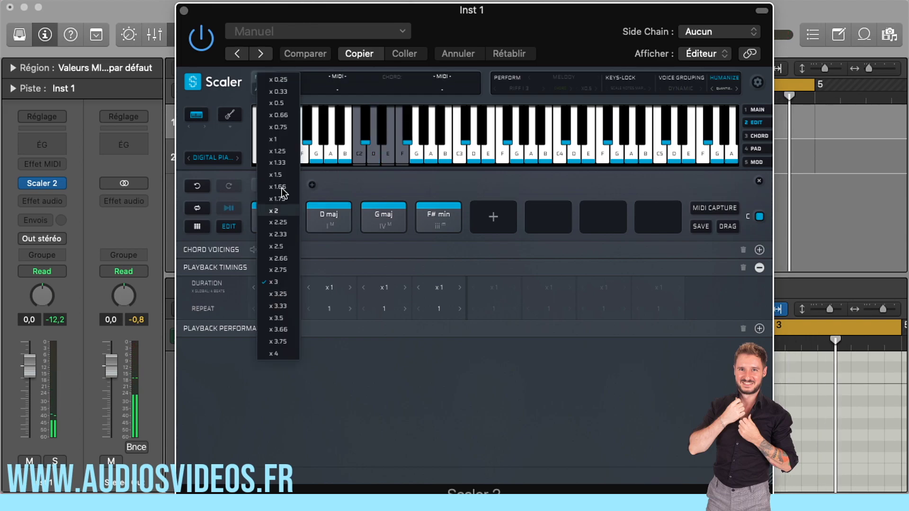
{"action": "left_click", "coordinate": [280, 139]}
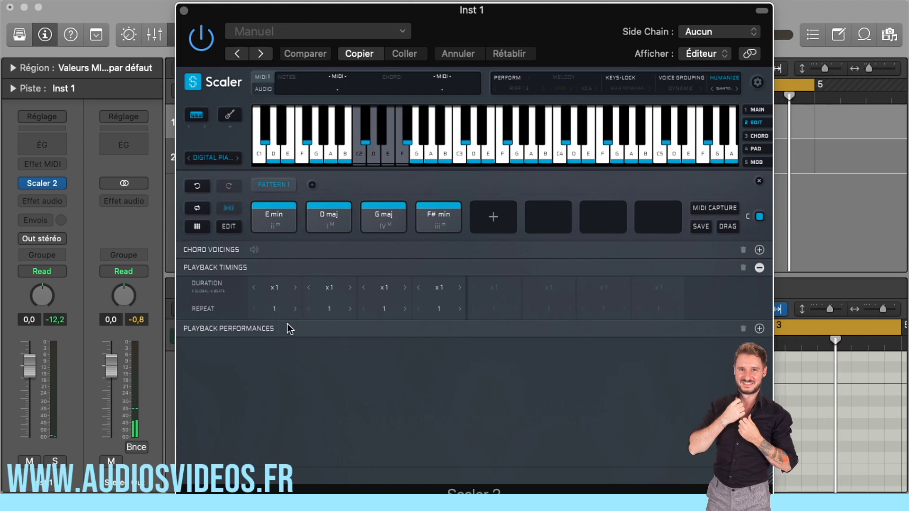
Step: Try a repeat value of 2 for the E min chord during playback and set it back to 1
{"action": "left_click", "coordinate": [280, 308]}
{"action": "left_click", "coordinate": [280, 345]}
{"action": "key", "text": "space"}
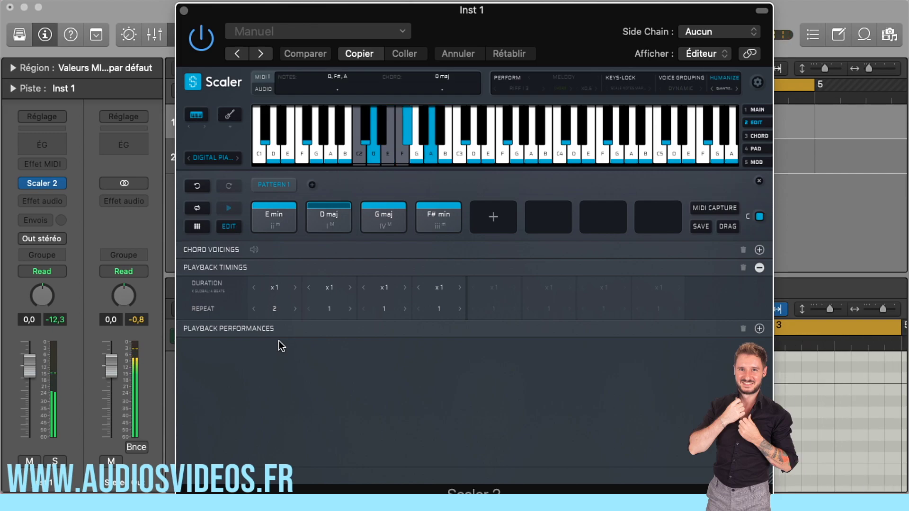
{"action": "key", "text": "space"}
{"action": "left_click", "coordinate": [278, 309]}
{"action": "left_click", "coordinate": [278, 328]}
{"action": "left_click", "coordinate": [278, 311]}
Step: In Playback Performances, assign the E min chord to Group 1 and set its mode to Arpeggio
{"action": "left_click", "coordinate": [218, 330]}
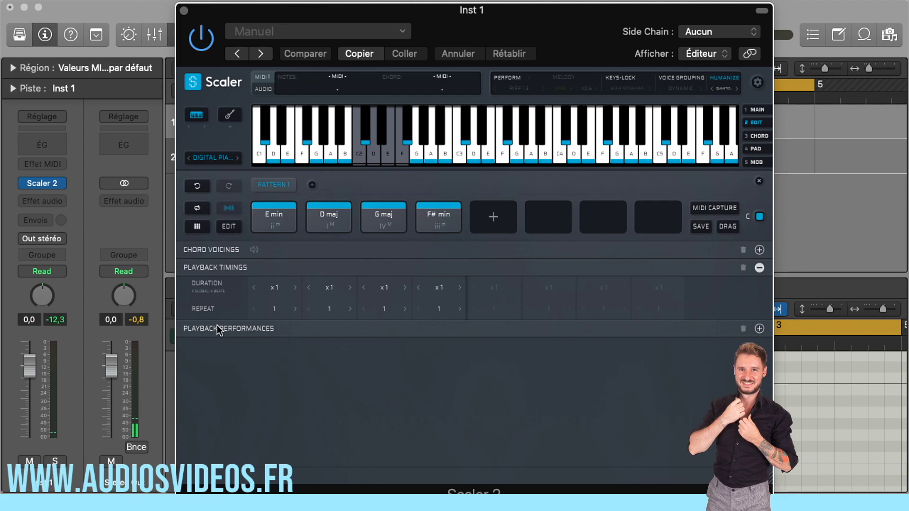
{"action": "left_click", "coordinate": [626, 327]}
{"action": "left_click", "coordinate": [277, 306]}
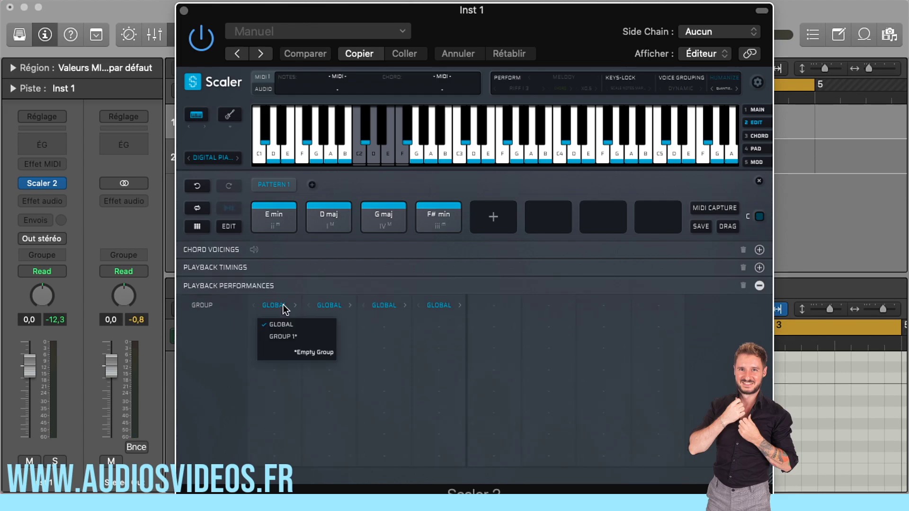
{"action": "left_click", "coordinate": [291, 337]}
{"action": "left_click", "coordinate": [276, 314]}
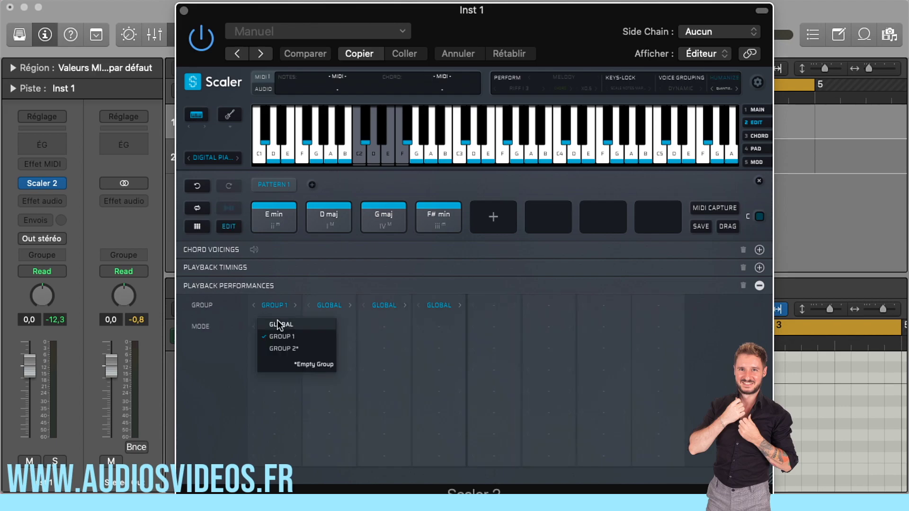
{"action": "left_click", "coordinate": [206, 326]}
{"action": "left_click", "coordinate": [275, 326]}
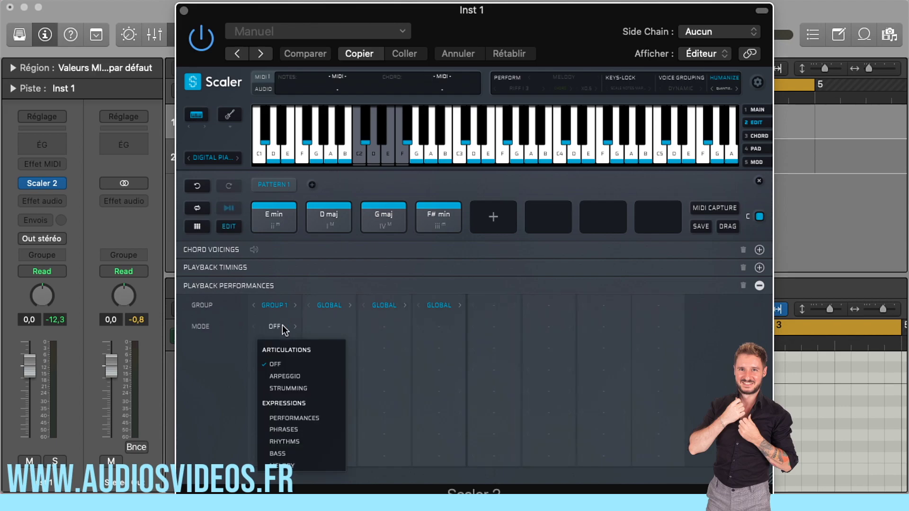
{"action": "left_click", "coordinate": [292, 377]}
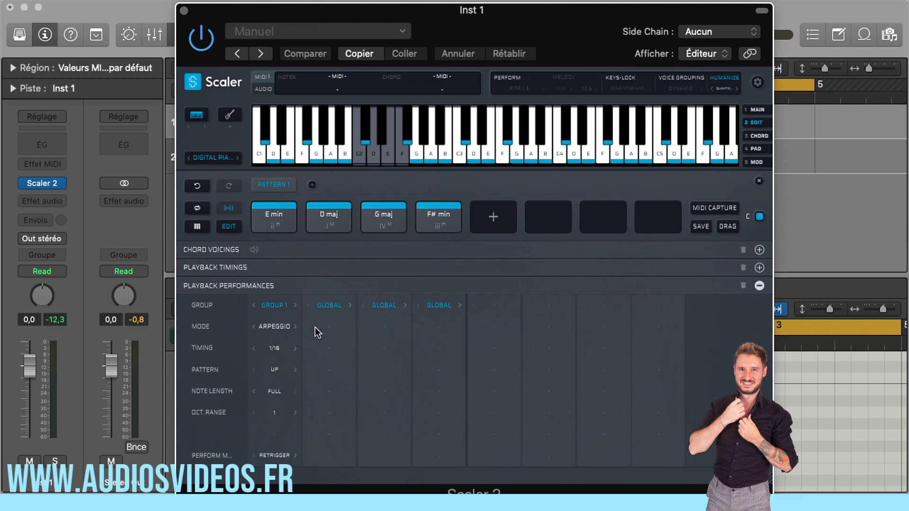
Step: Assign the D maj chord to Group 2 and set its performance mode to Strumming
{"action": "left_click", "coordinate": [330, 306]}
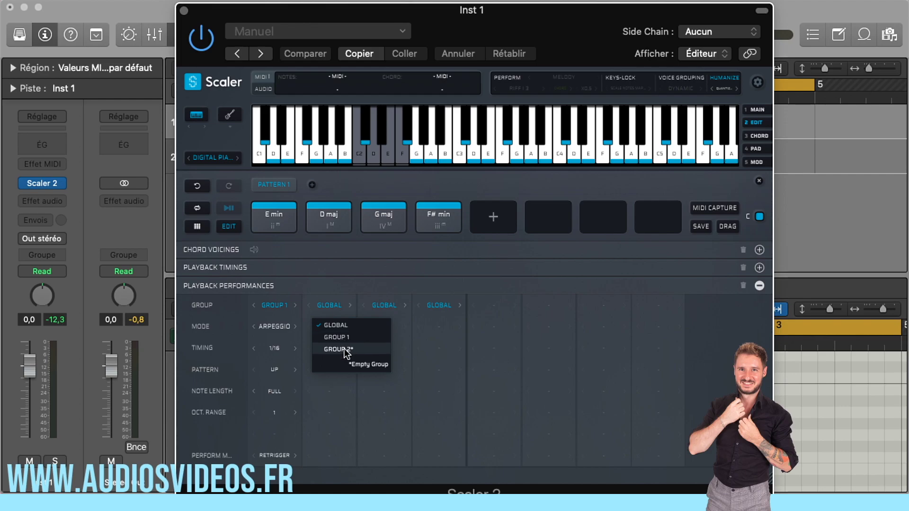
{"action": "left_click", "coordinate": [336, 331]}
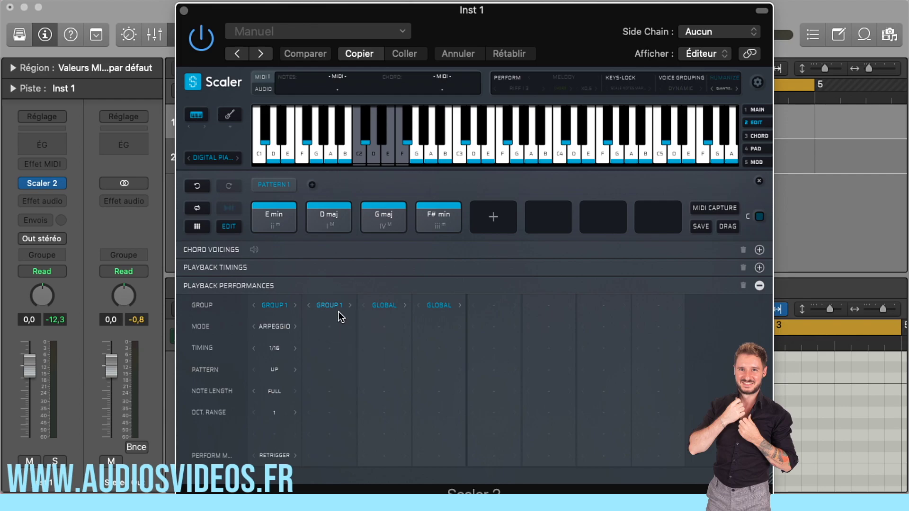
{"action": "left_click", "coordinate": [338, 308]}
{"action": "left_click", "coordinate": [345, 347]}
{"action": "left_click", "coordinate": [330, 326]}
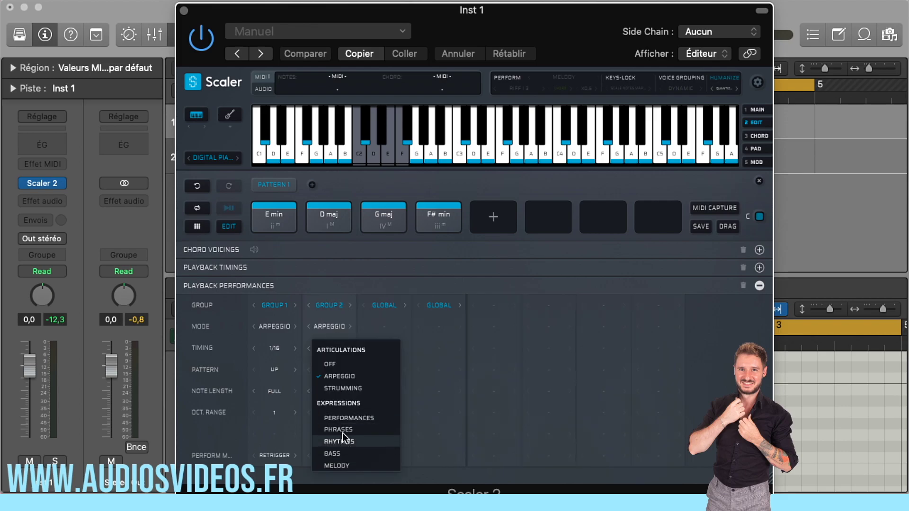
{"action": "left_click", "coordinate": [345, 387]}
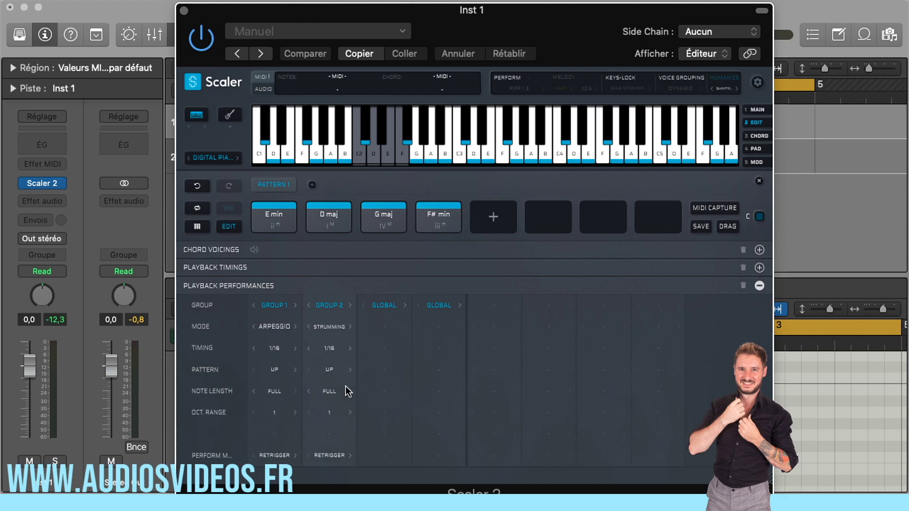
Step: Assign the G maj chord to Group 3 and set its mode to Rhythms with the Spinto pattern
{"action": "left_click", "coordinate": [380, 306]}
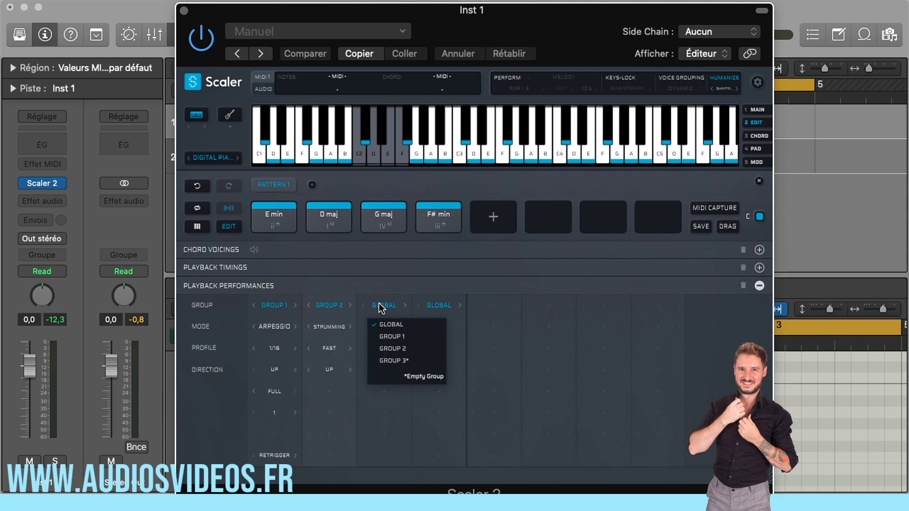
{"action": "left_click", "coordinate": [391, 357]}
{"action": "left_click", "coordinate": [384, 326]}
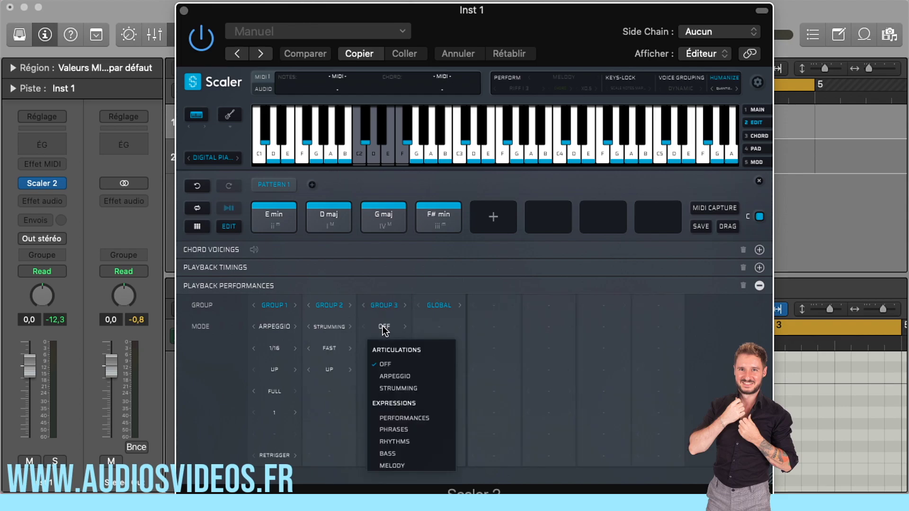
{"action": "left_click", "coordinate": [391, 441]}
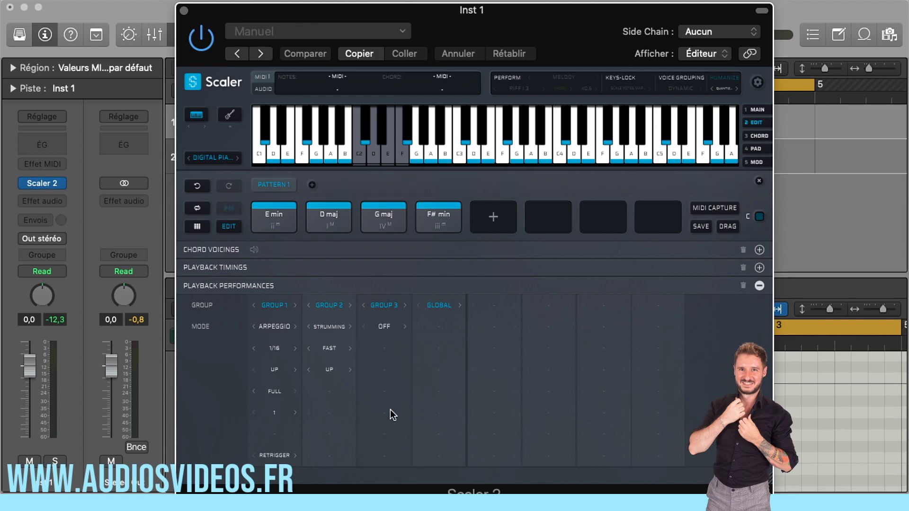
{"action": "left_click", "coordinate": [384, 349]}
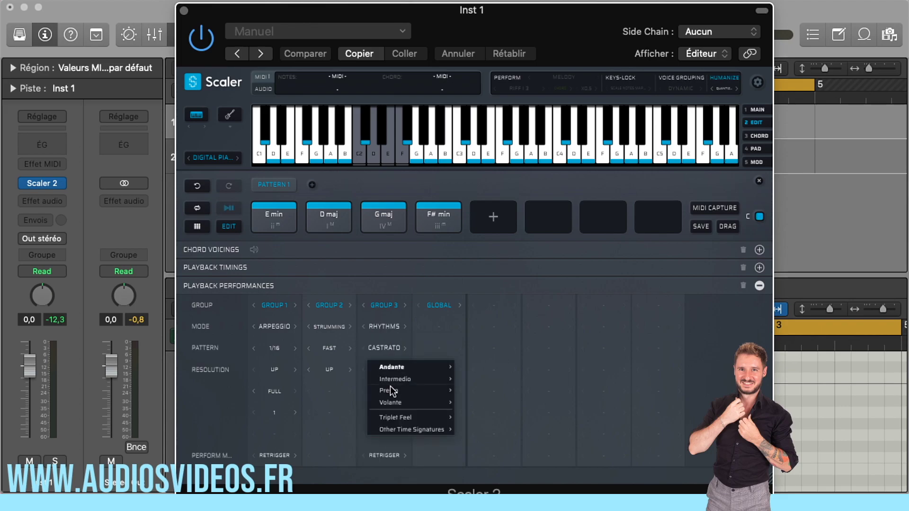
{"action": "left_click", "coordinate": [485, 366]}
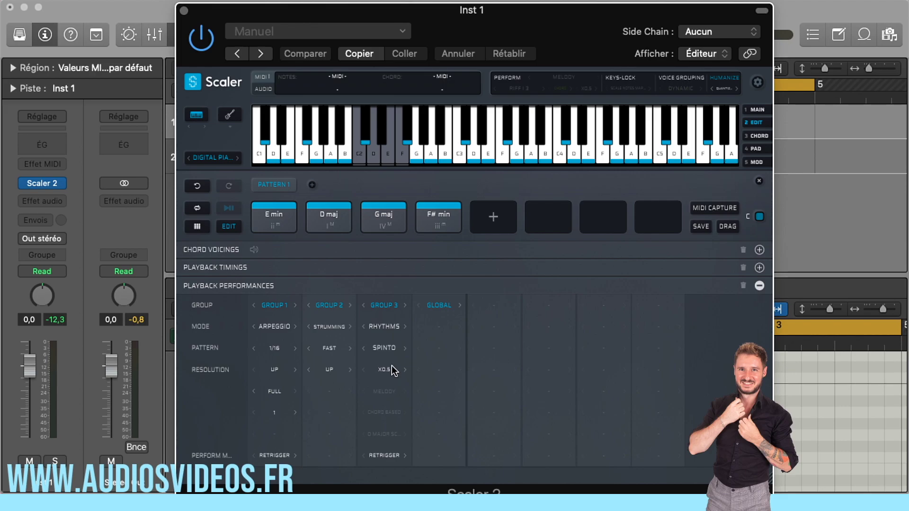
Step: Assign the F# min chord to Group 4 and set its mode to Melody with the Motif B 1 pattern
{"action": "left_click", "coordinate": [438, 306]}
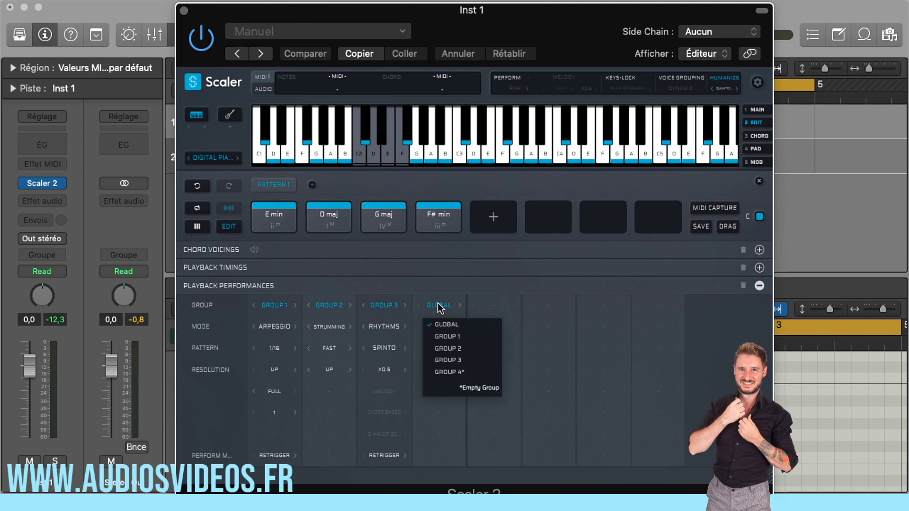
{"action": "left_click", "coordinate": [448, 372]}
{"action": "left_click", "coordinate": [438, 326]}
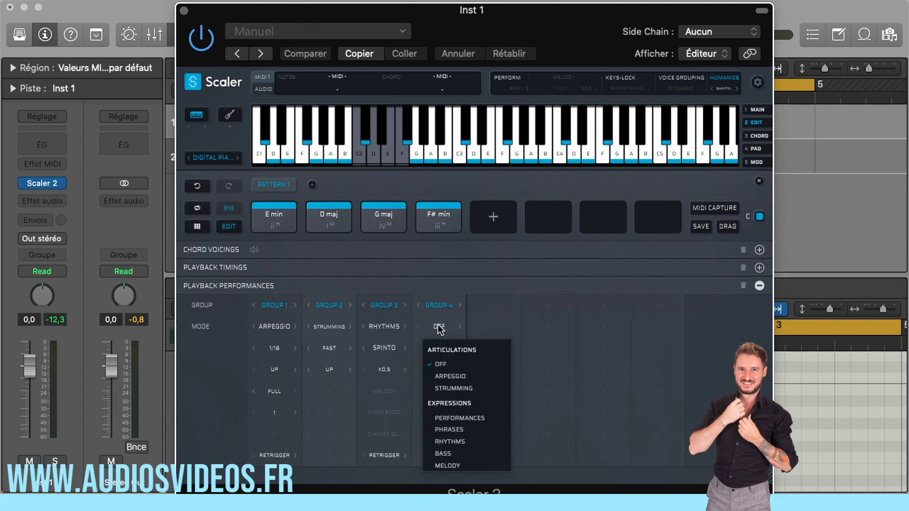
{"action": "left_click", "coordinate": [449, 466]}
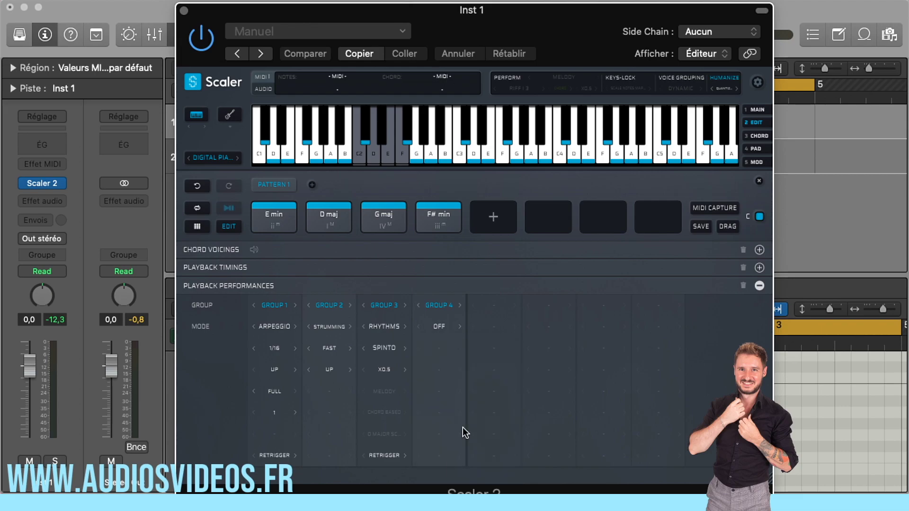
{"action": "left_click", "coordinate": [438, 348]}
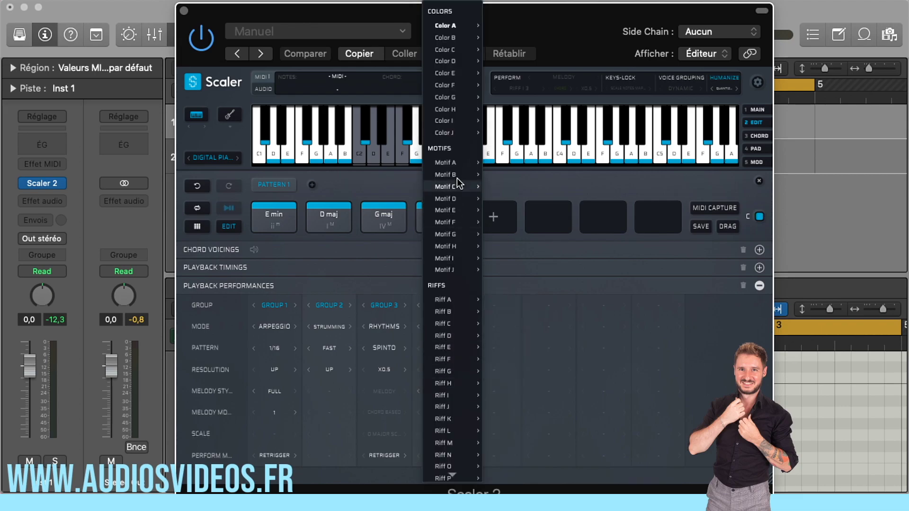
{"action": "mouse_move", "coordinate": [467, 179]}
{"action": "left_click", "coordinate": [503, 191]}
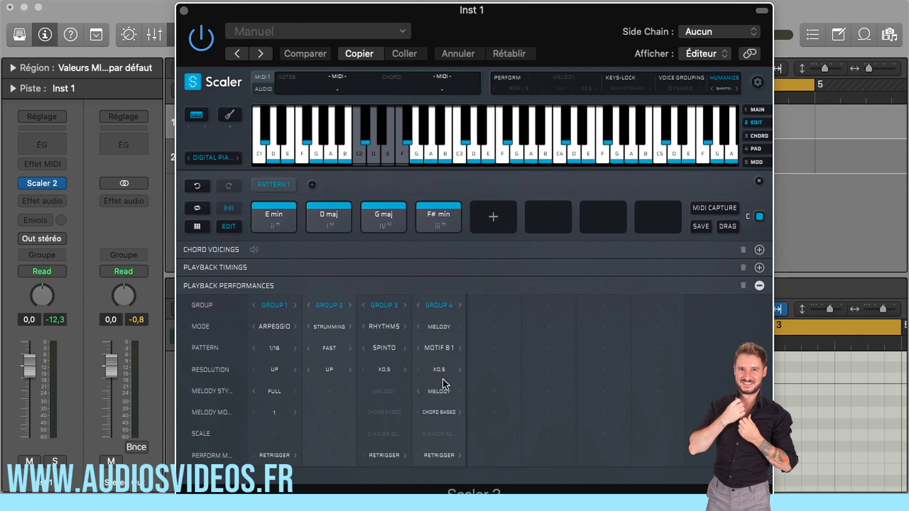
Step: Set the F# min chord's melody style to Chord + Melody, keeping the Chord Based melody mode
{"action": "left_click", "coordinate": [442, 393]}
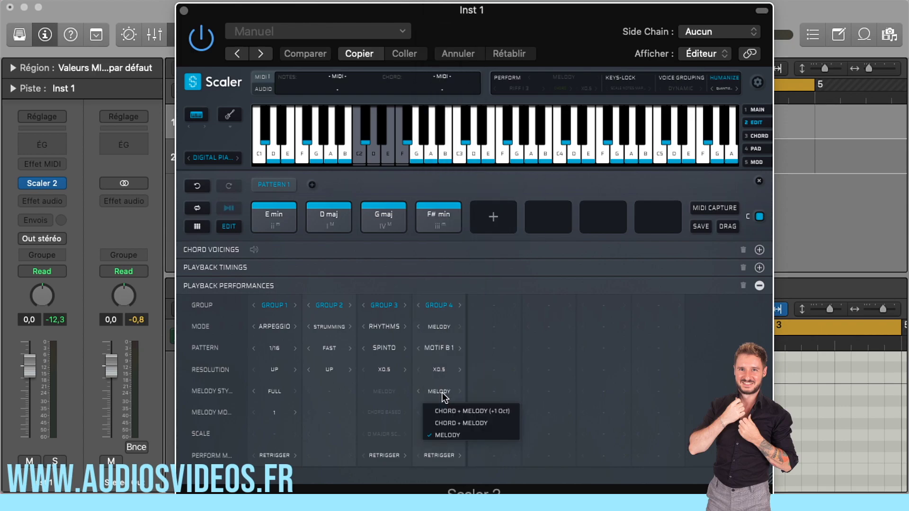
{"action": "left_click", "coordinate": [451, 424]}
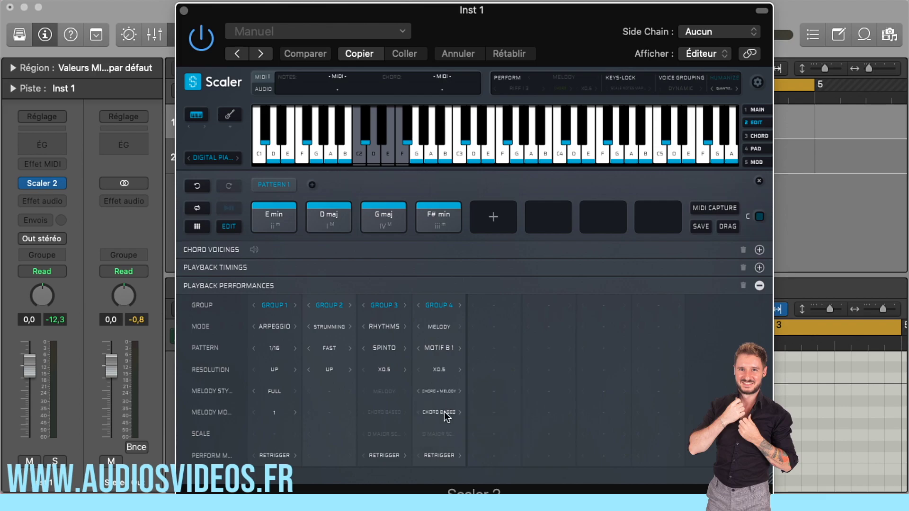
{"action": "left_click", "coordinate": [455, 412]}
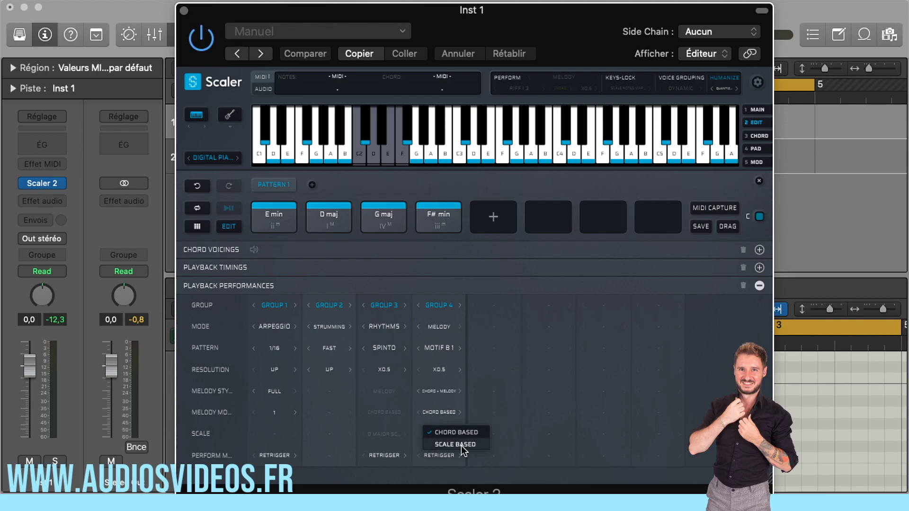
{"action": "left_click", "coordinate": [456, 430]}
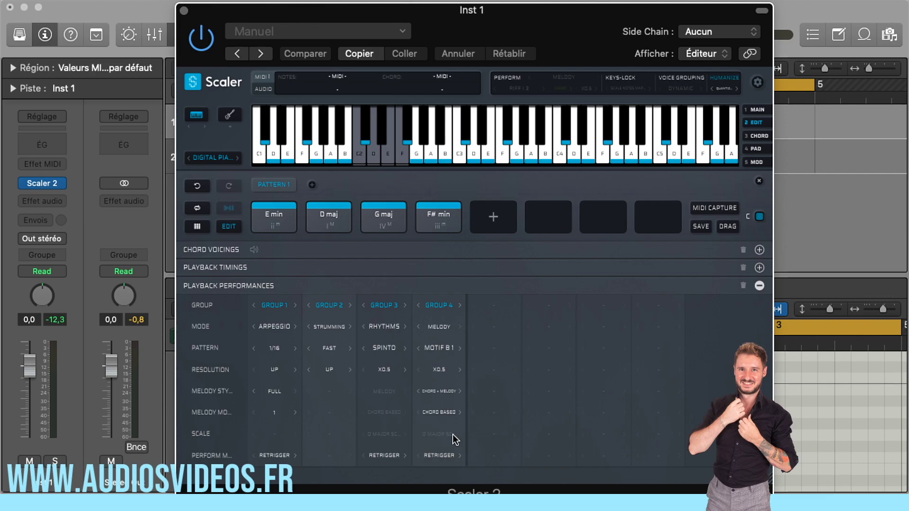
Step: Check the perform mode options for the F# min chord and play the pattern to hear each chord's performance
{"action": "left_click", "coordinate": [441, 455]}
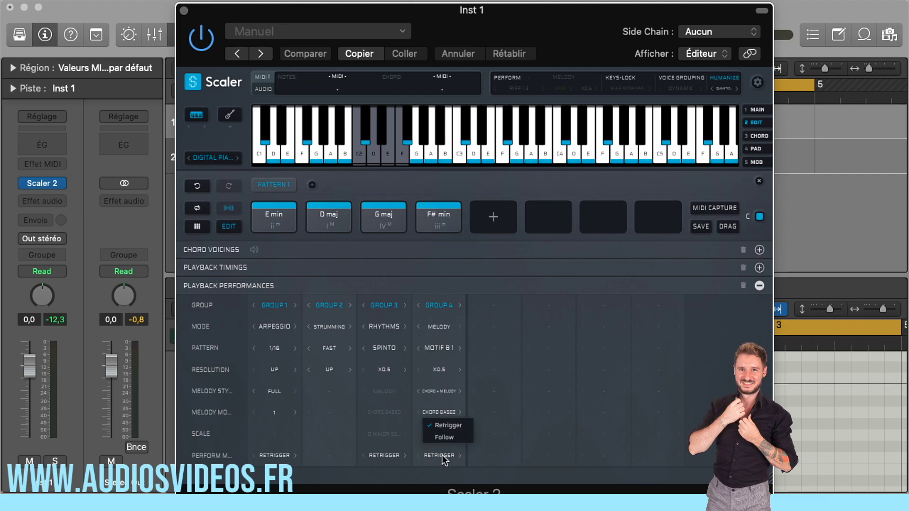
{"action": "left_click", "coordinate": [464, 392]}
{"action": "key", "text": "space"}
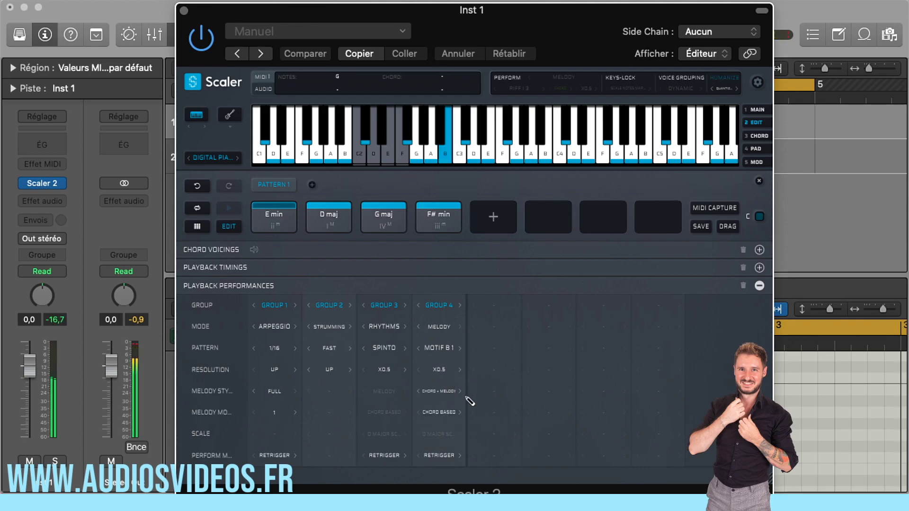
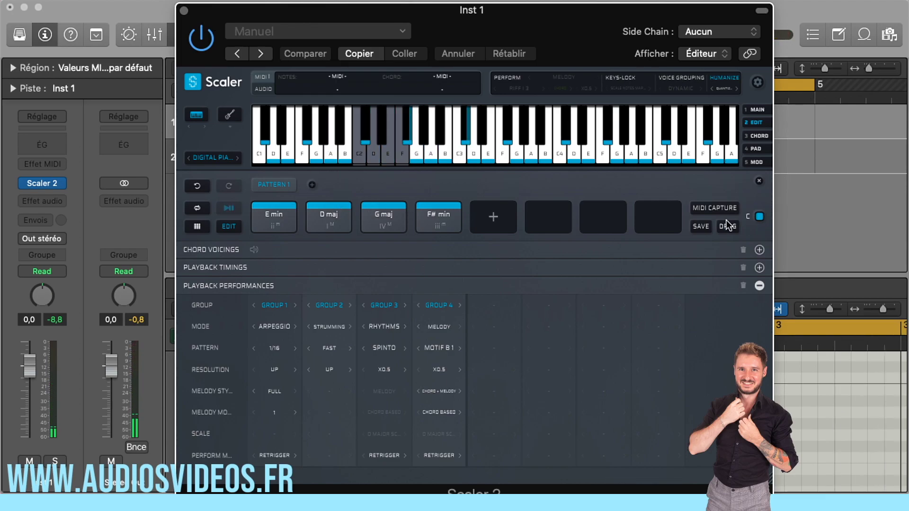
Step: Reset all playback performance, playback timing and chord voicing values to their defaults
{"action": "left_click", "coordinate": [743, 286]}
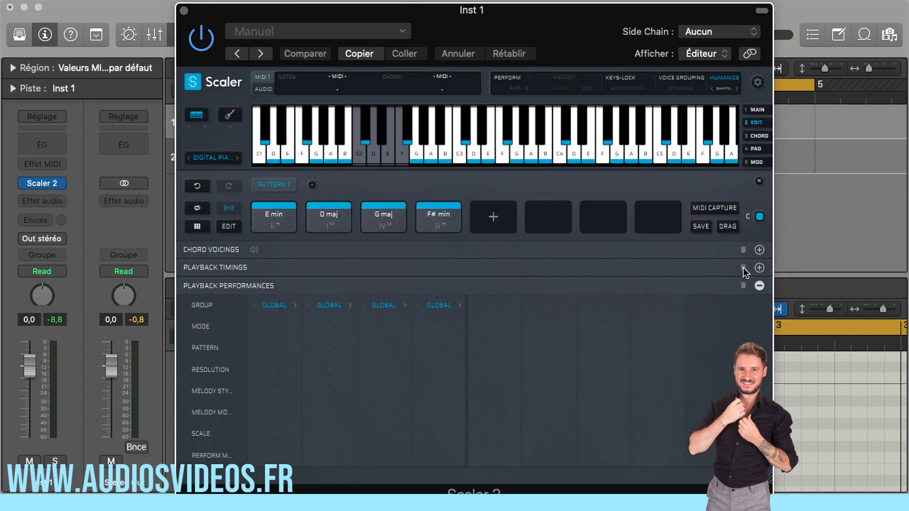
{"action": "left_click", "coordinate": [743, 268]}
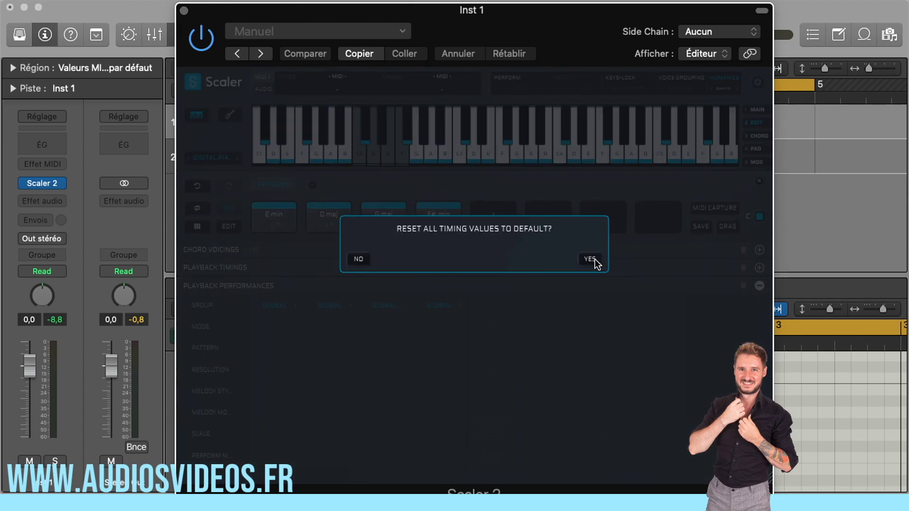
{"action": "left_click", "coordinate": [743, 252]}
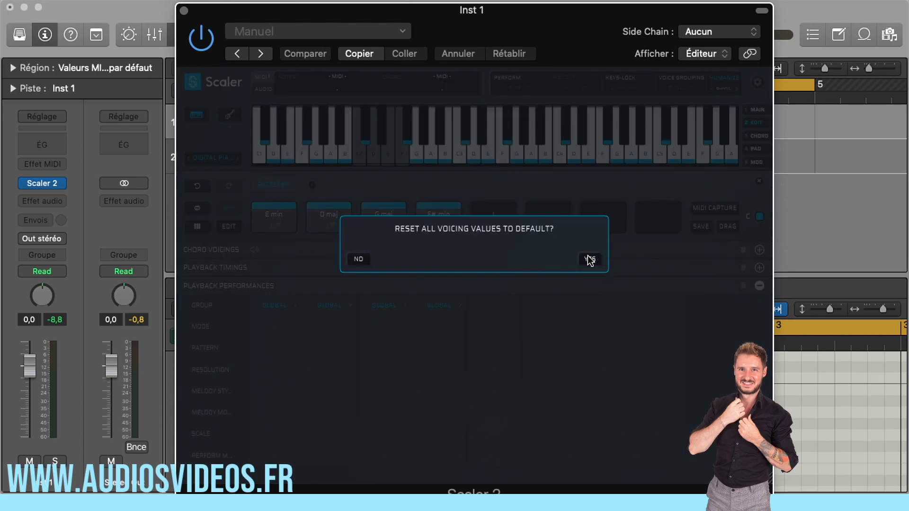
Step: In the chord editor, audition suggested alternatives for the first D maj chord and list the circle-of-fifths chords for D major
{"action": "left_click", "coordinate": [757, 137]}
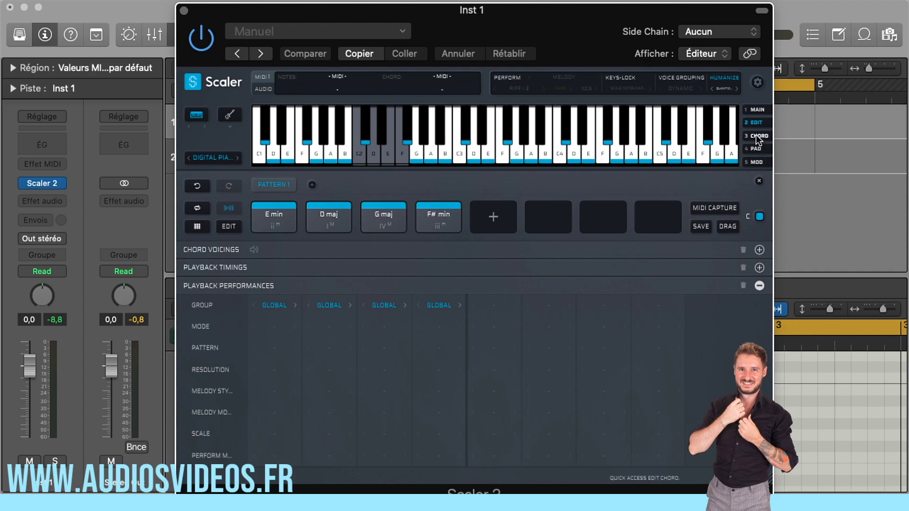
{"action": "left_click", "coordinate": [757, 136]}
{"action": "left_click", "coordinate": [391, 233]}
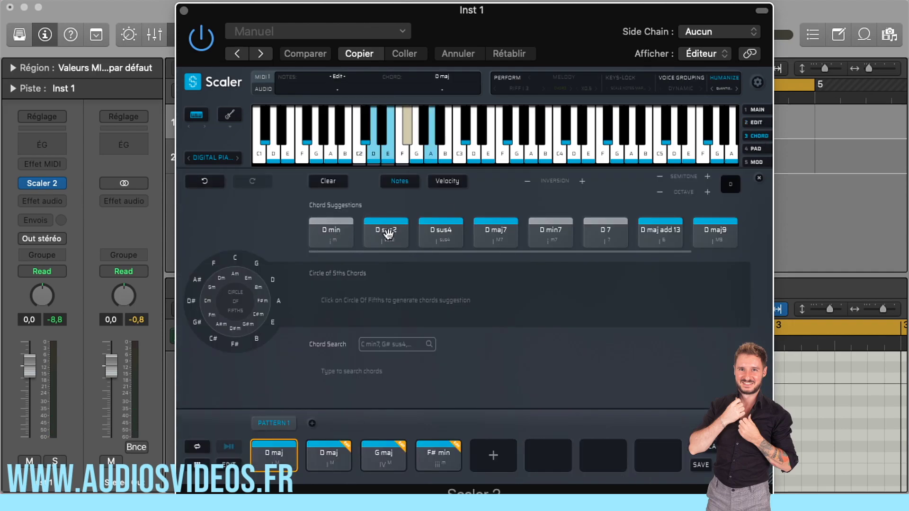
{"action": "left_click", "coordinate": [386, 459]}
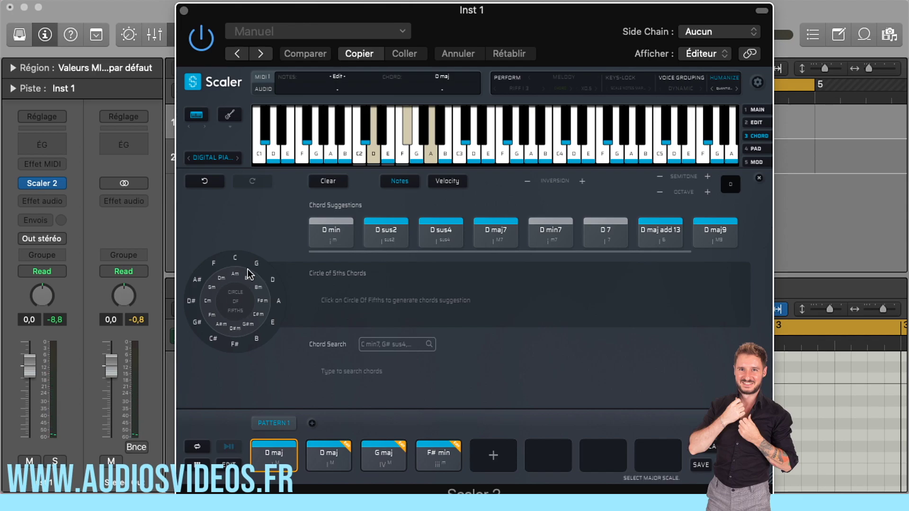
{"action": "left_click", "coordinate": [343, 233]}
{"action": "left_click", "coordinate": [402, 239]}
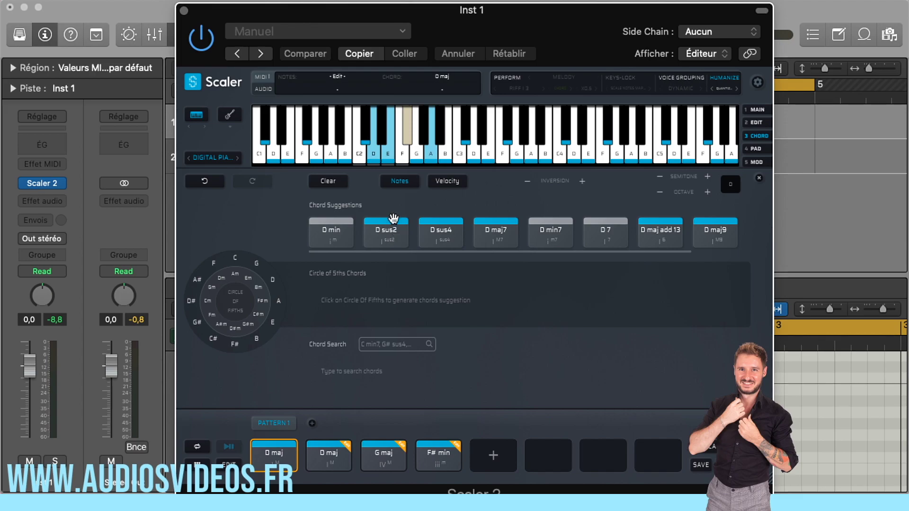
{"action": "left_click", "coordinate": [439, 233]}
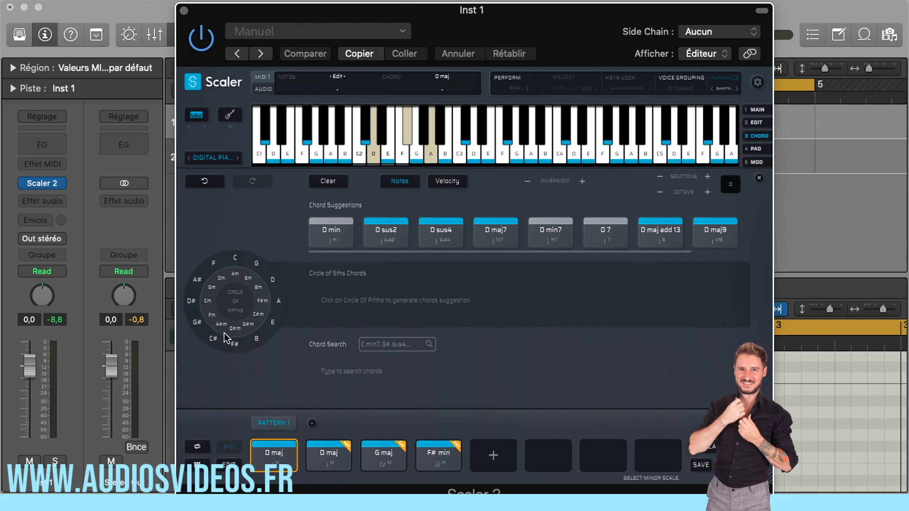
{"action": "left_click", "coordinate": [272, 281]}
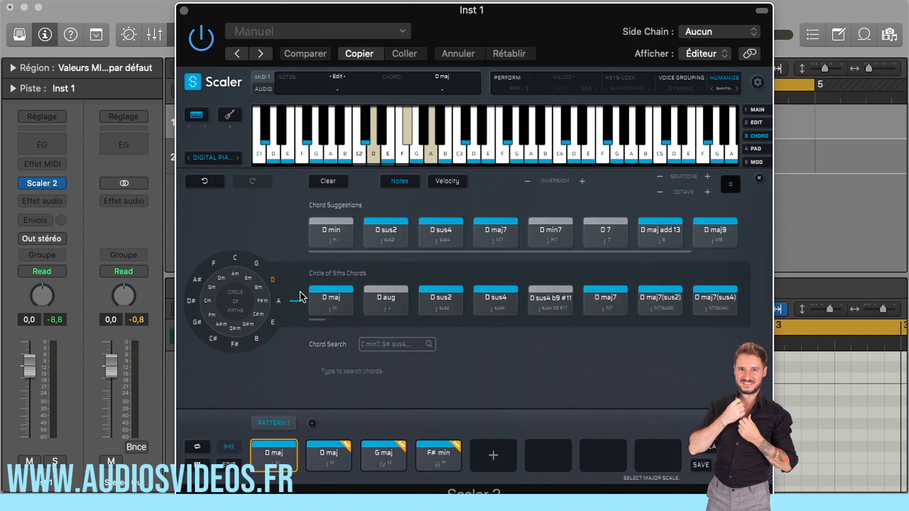
Step: Audition the circle-of-fifths chords for D, from D maj and D aug through D sus4 to D maj7(sus4)
{"action": "left_click", "coordinate": [325, 300]}
{"action": "left_click", "coordinate": [396, 303]}
{"action": "left_click", "coordinate": [441, 302]}
{"action": "left_click", "coordinate": [502, 303]}
{"action": "left_click", "coordinate": [550, 303]}
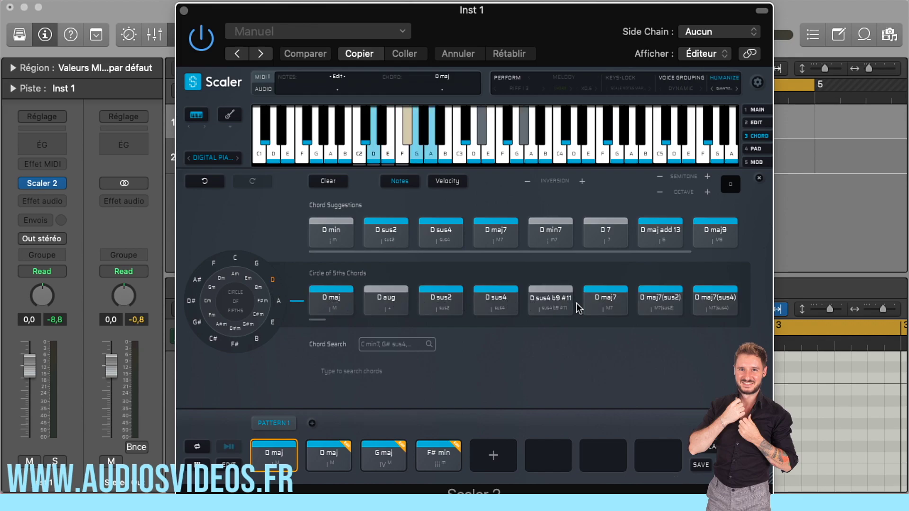
{"action": "left_click", "coordinate": [608, 302]}
{"action": "left_click", "coordinate": [497, 301]}
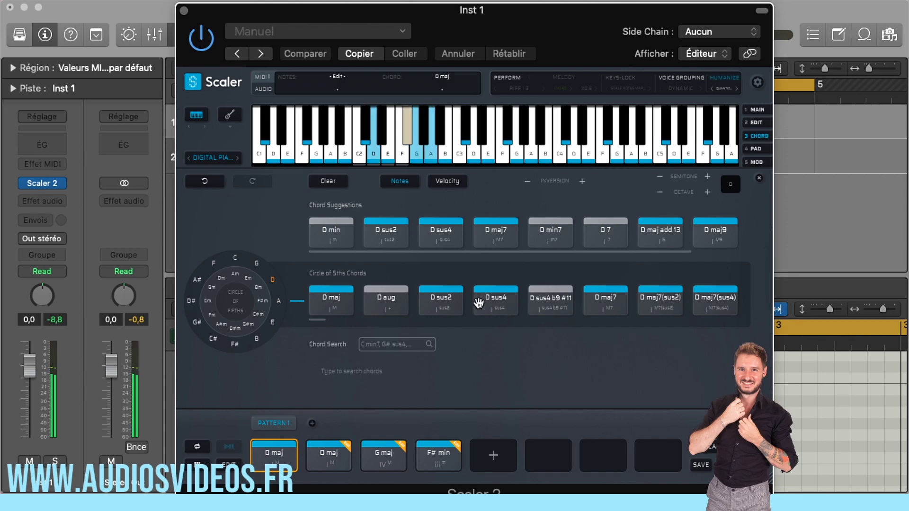
{"action": "left_click", "coordinate": [443, 306]}
{"action": "left_click", "coordinate": [651, 303]}
{"action": "left_click", "coordinate": [709, 302]}
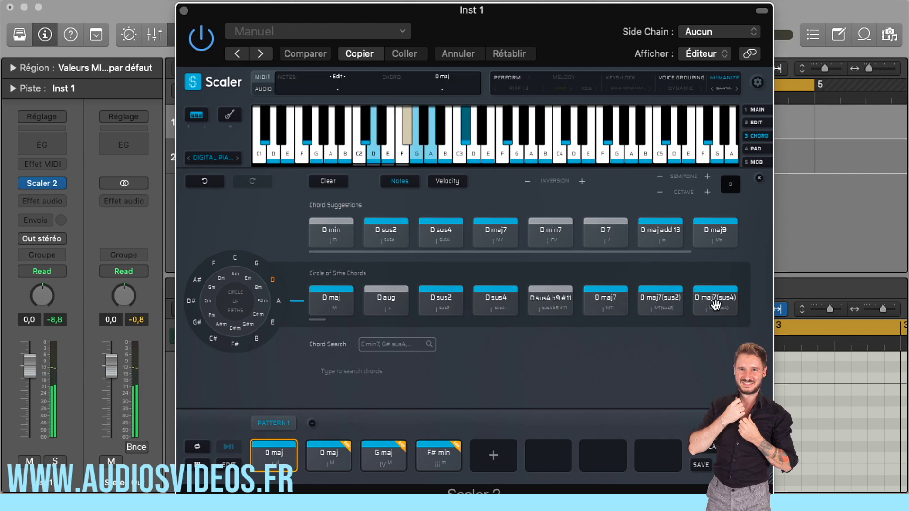
Step: Replace the first pattern chord with D maj7(sus4) from the circle-of-fifths chords
{"action": "left_click", "coordinate": [263, 457]}
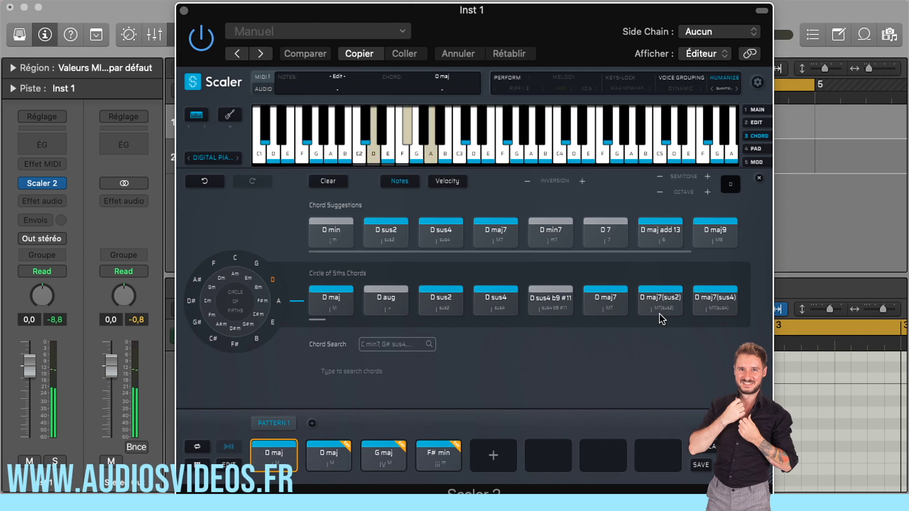
{"action": "left_click", "coordinate": [708, 298]}
{"action": "left_click_drag", "start_coordinate": [707, 295], "coordinate": [269, 452]}
Step: Audition more D variations and replace the second pattern chord with D sus2 from the circle-of-fifths chords
{"action": "left_click", "coordinate": [368, 298]}
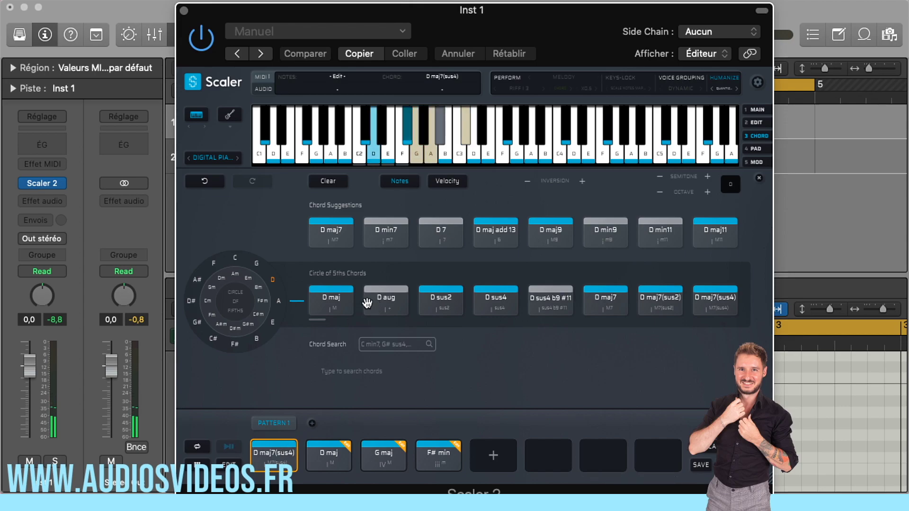
{"action": "left_click", "coordinate": [403, 308]}
{"action": "left_click", "coordinate": [318, 455]}
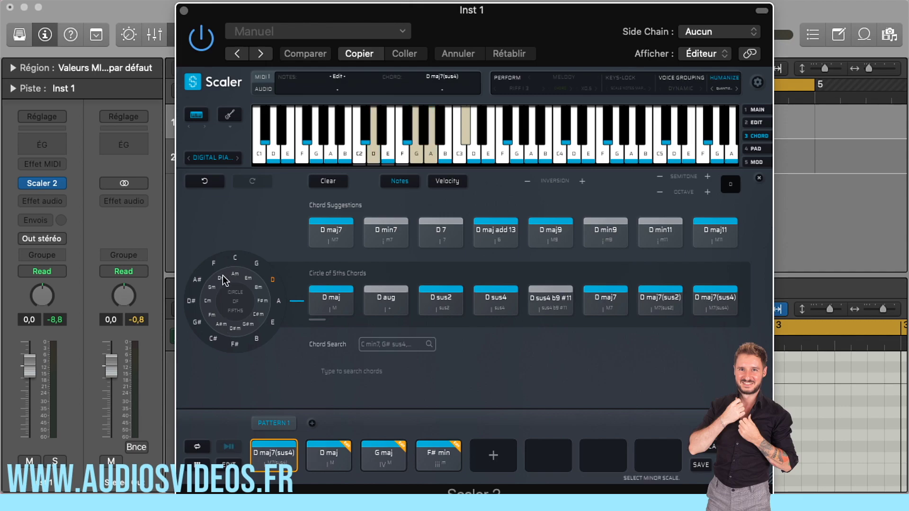
{"action": "left_click", "coordinate": [326, 298]}
{"action": "left_click", "coordinate": [444, 301]}
{"action": "left_click_drag", "start_coordinate": [444, 301], "coordinate": [327, 458]}
Step: List the circle-of-fifths chords for G, audition several and replace the third pattern chord with G maj7
{"action": "left_click", "coordinate": [257, 264]}
{"action": "left_click", "coordinate": [440, 299]}
{"action": "left_click", "coordinate": [495, 303]}
{"action": "left_click", "coordinate": [346, 461]}
{"action": "left_click", "coordinate": [438, 294]}
{"action": "left_click", "coordinate": [348, 299]}
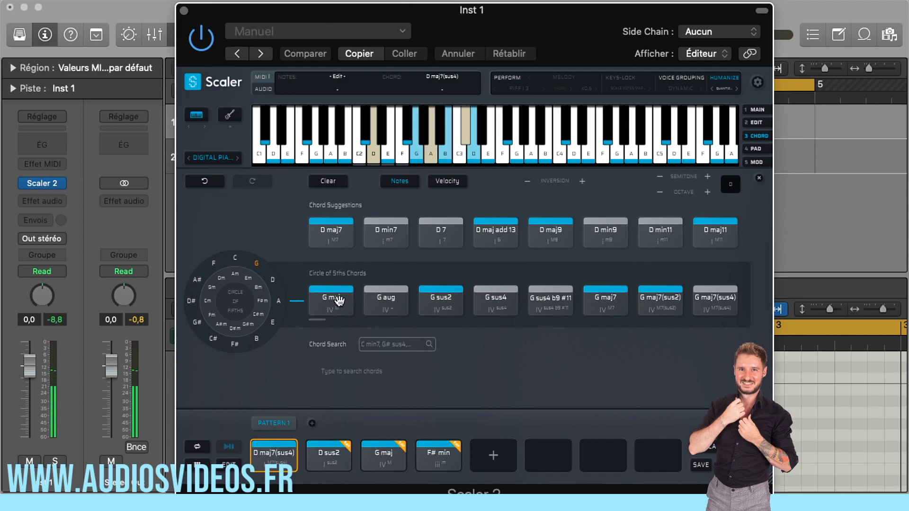
{"action": "left_click_drag", "start_coordinate": [596, 302], "coordinate": [385, 466]}
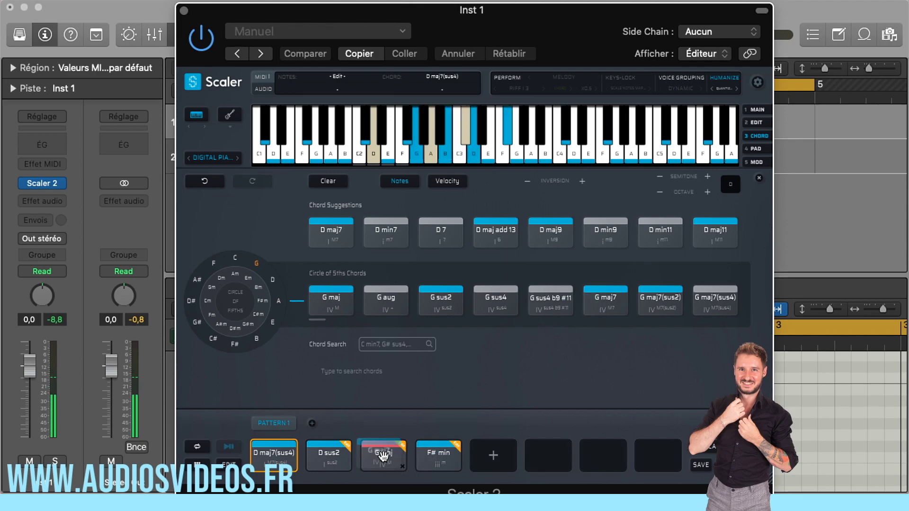
Step: Show the pattern in the pad view and play it to hear the edited chord progression
{"action": "left_click", "coordinate": [225, 460]}
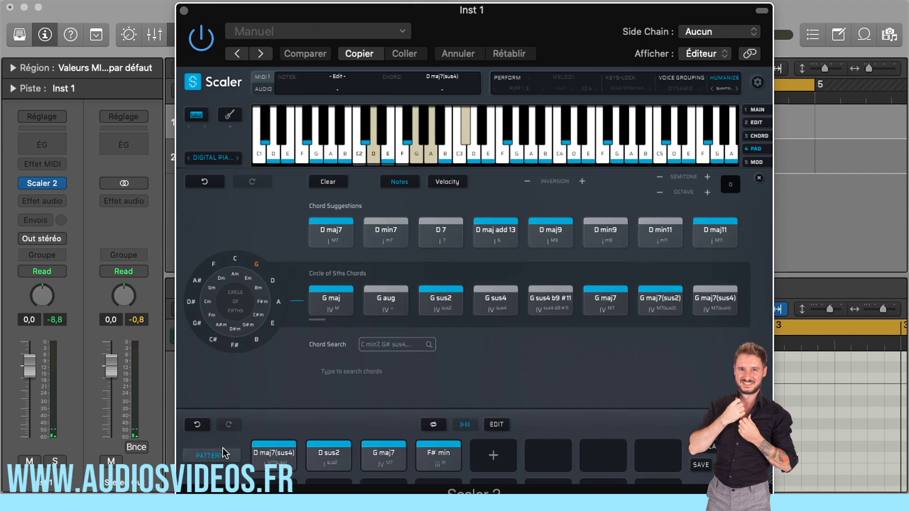
{"action": "key", "text": "space"}
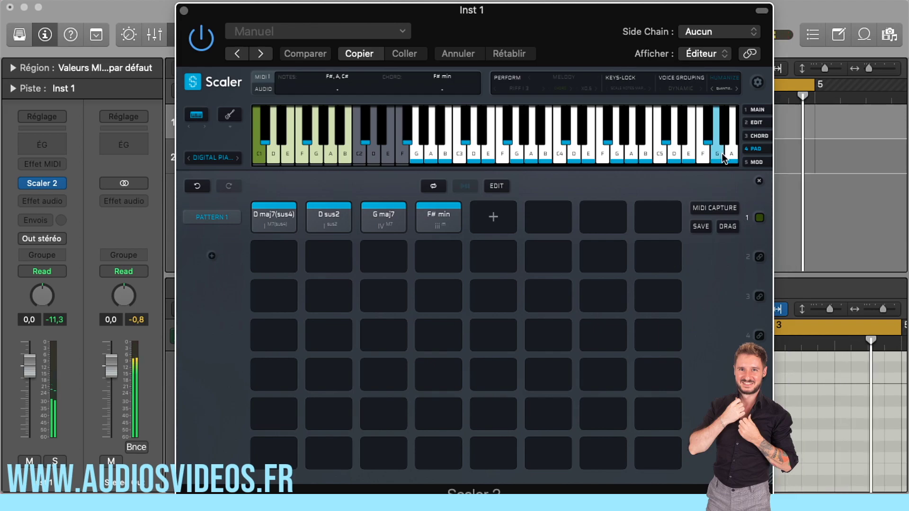
Step: Open the modulation section and audition chords of the D major scale
{"action": "left_click", "coordinate": [756, 162]}
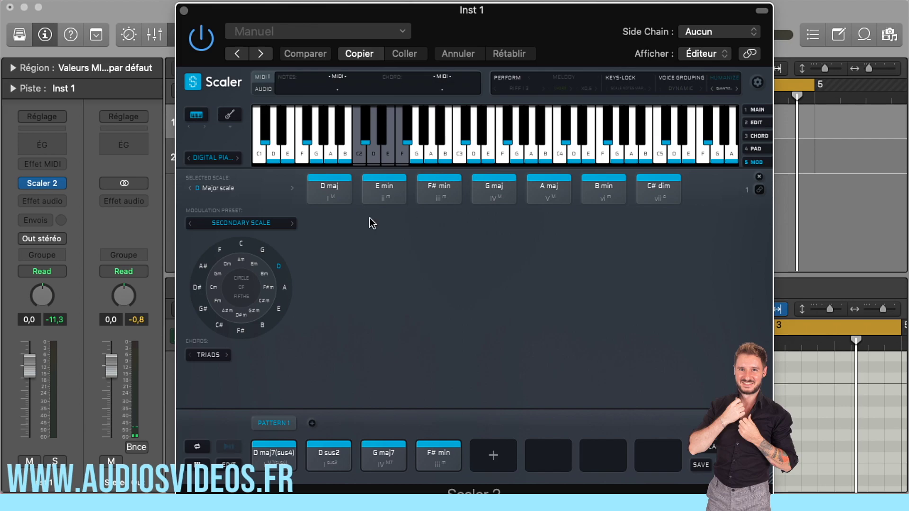
{"action": "left_click", "coordinate": [424, 198]}
{"action": "left_click_drag", "start_coordinate": [386, 197], "coordinate": [304, 274]}
{"action": "left_click", "coordinate": [331, 191]}
Step: Check the scales available for D, keeping the Major scale selected
{"action": "left_click", "coordinate": [260, 190]}
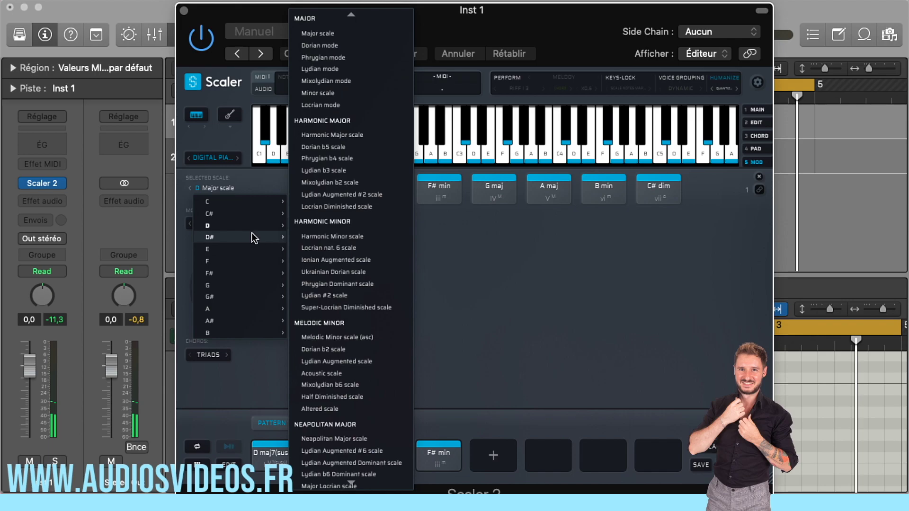
{"action": "mouse_move", "coordinate": [240, 226]}
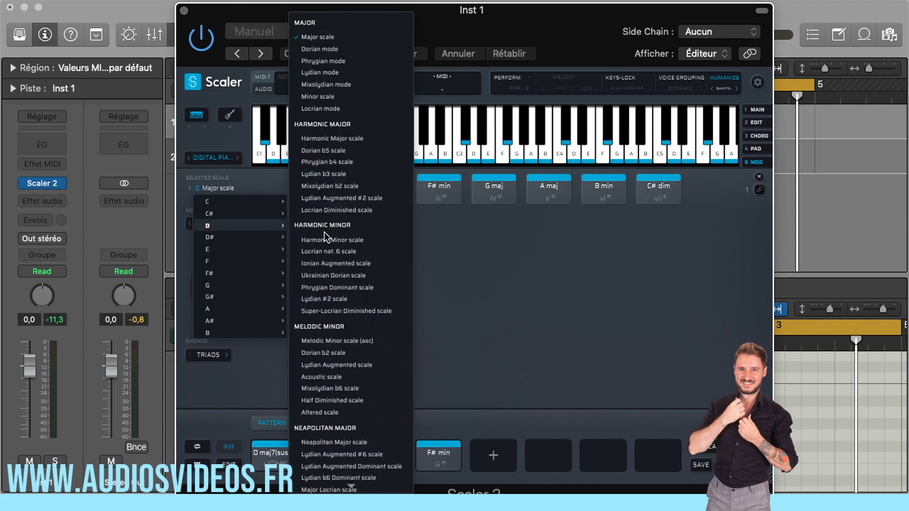
{"action": "left_click", "coordinate": [312, 226]}
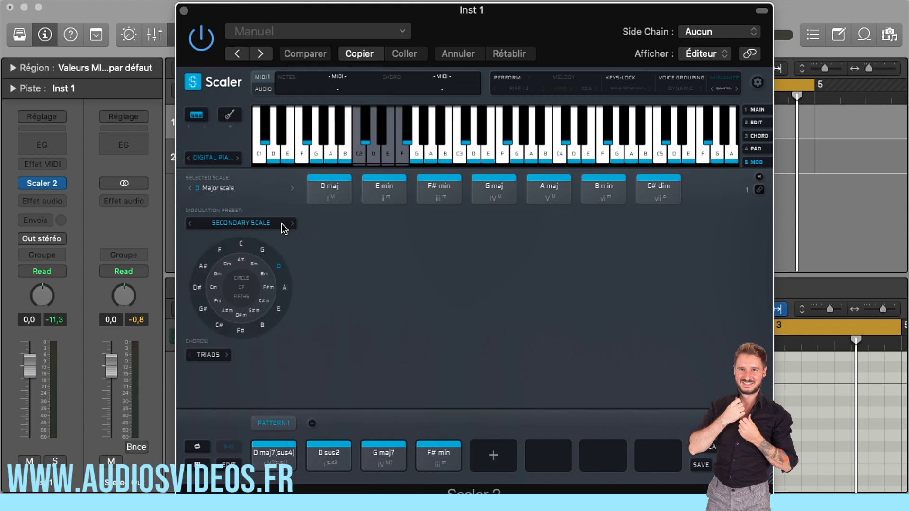
Step: Set the modulation preset to Modal Interchange and audition the D chords of several modes
{"action": "left_click", "coordinate": [289, 224]}
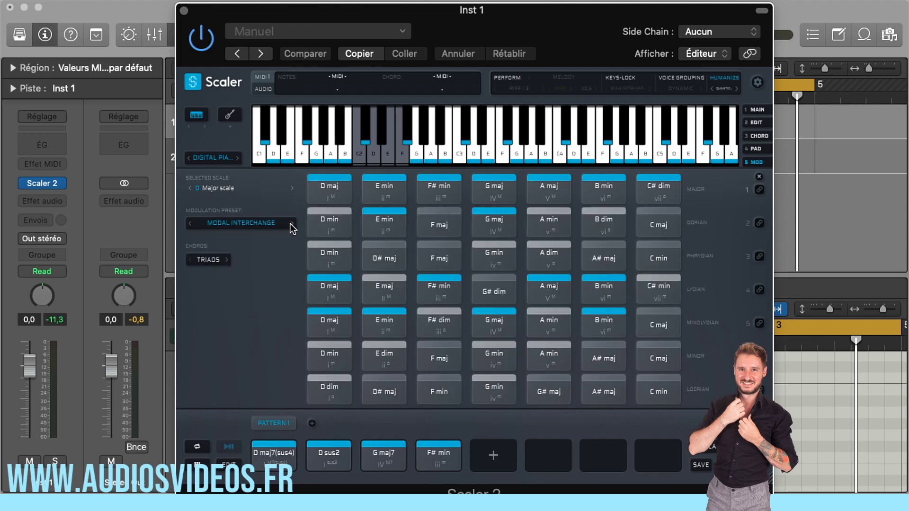
{"action": "left_click", "coordinate": [329, 179]}
{"action": "left_click", "coordinate": [327, 209]}
{"action": "left_click", "coordinate": [330, 298]}
{"action": "left_click", "coordinate": [325, 351]}
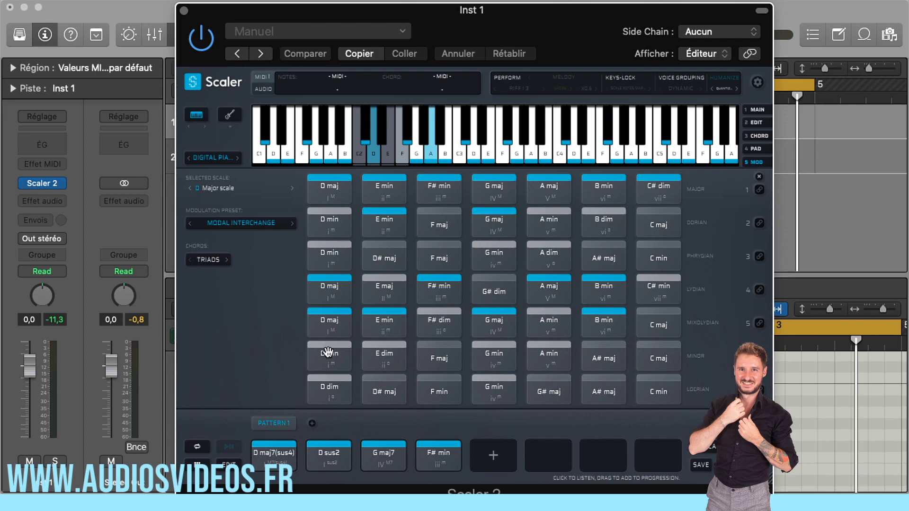
Step: Audition and compare first, second, third and fourth degree chords across the modes in the modal interchange grid
{"action": "left_click", "coordinate": [385, 254]}
{"action": "left_click", "coordinate": [391, 217]}
{"action": "left_click", "coordinate": [398, 332]}
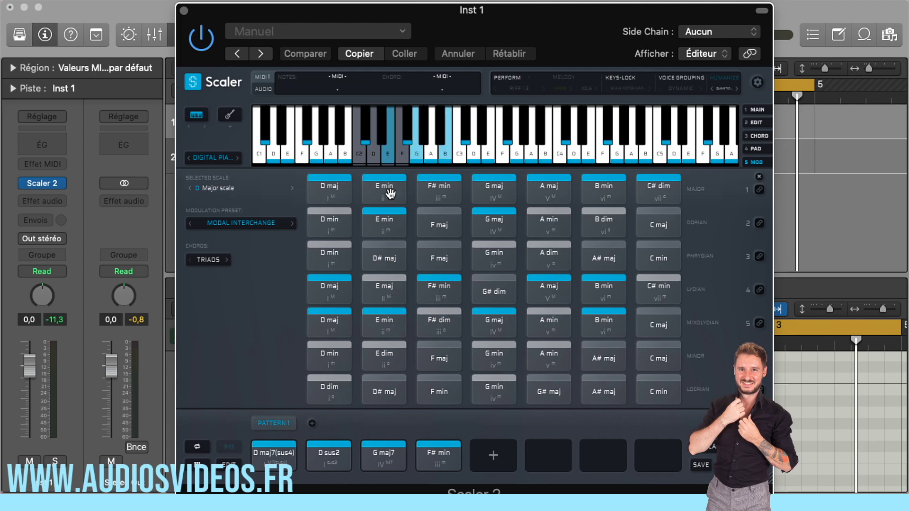
{"action": "left_click", "coordinate": [385, 235]}
{"action": "left_click", "coordinate": [419, 185]}
{"action": "left_click", "coordinate": [495, 271]}
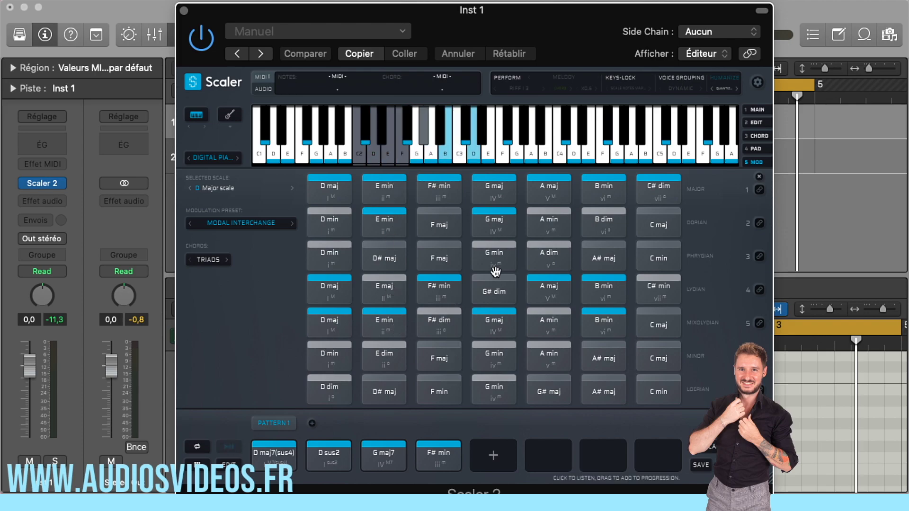
{"action": "left_click", "coordinate": [487, 229]}
{"action": "left_click", "coordinate": [381, 186]}
{"action": "left_click", "coordinate": [330, 191]}
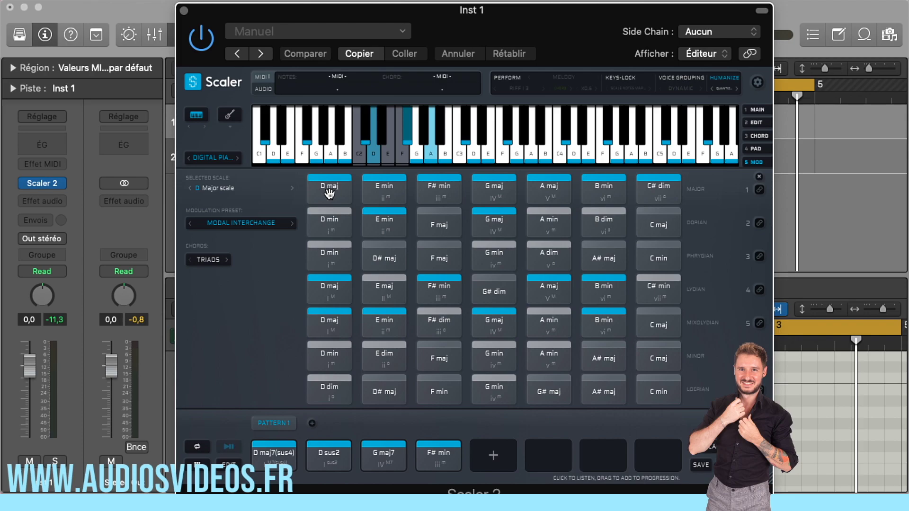
{"action": "left_click", "coordinate": [335, 268]}
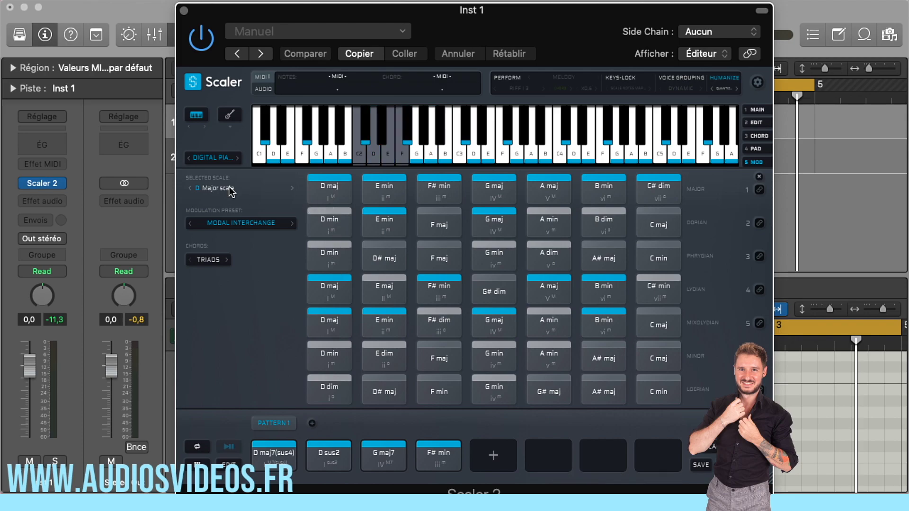
{"action": "left_click", "coordinate": [325, 187]}
{"action": "left_click", "coordinate": [326, 246]}
{"action": "left_click", "coordinate": [329, 295]}
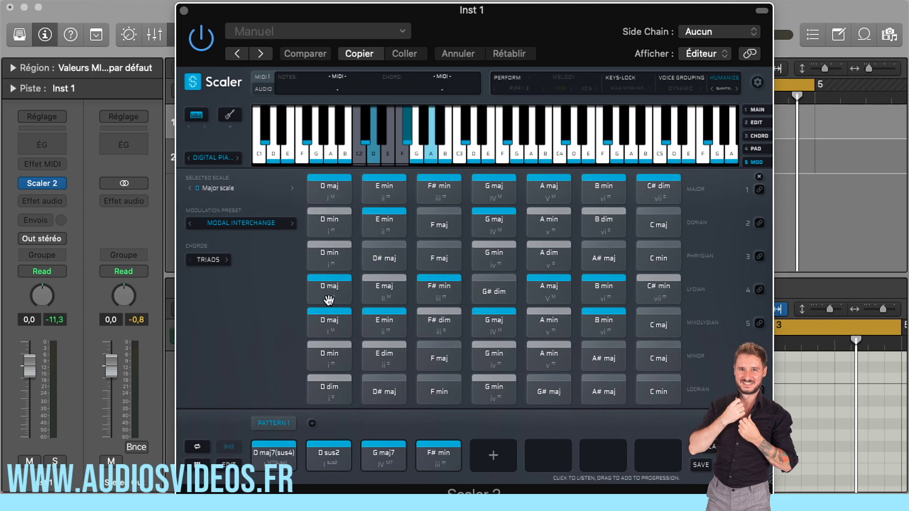
{"action": "left_click", "coordinate": [326, 318]}
{"action": "left_click", "coordinate": [368, 328]}
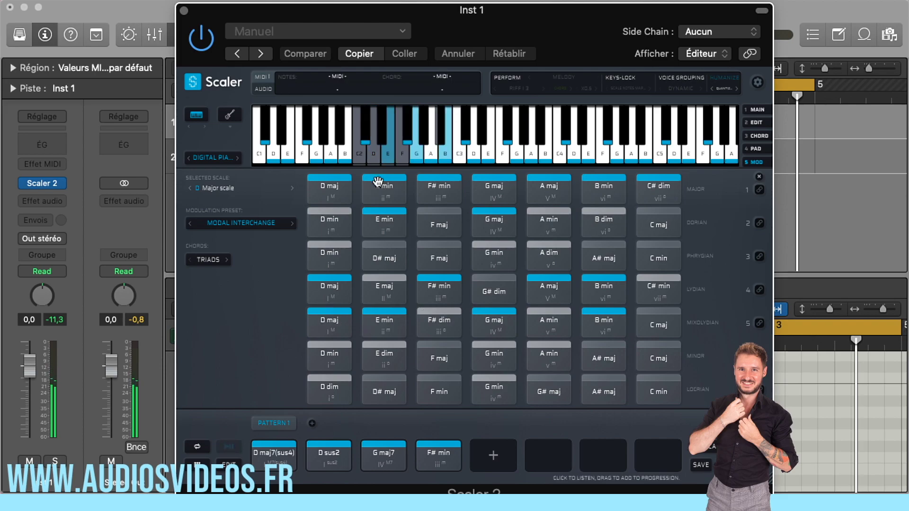
{"action": "left_click", "coordinate": [325, 219]}
{"action": "left_click", "coordinate": [328, 189]}
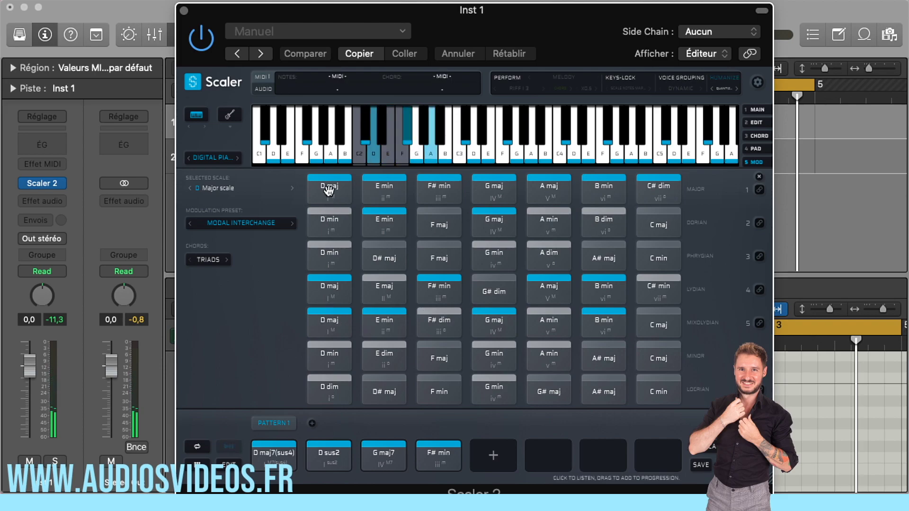
{"action": "left_click", "coordinate": [380, 191]}
{"action": "left_click", "coordinate": [391, 317]}
{"action": "left_click", "coordinate": [380, 260]}
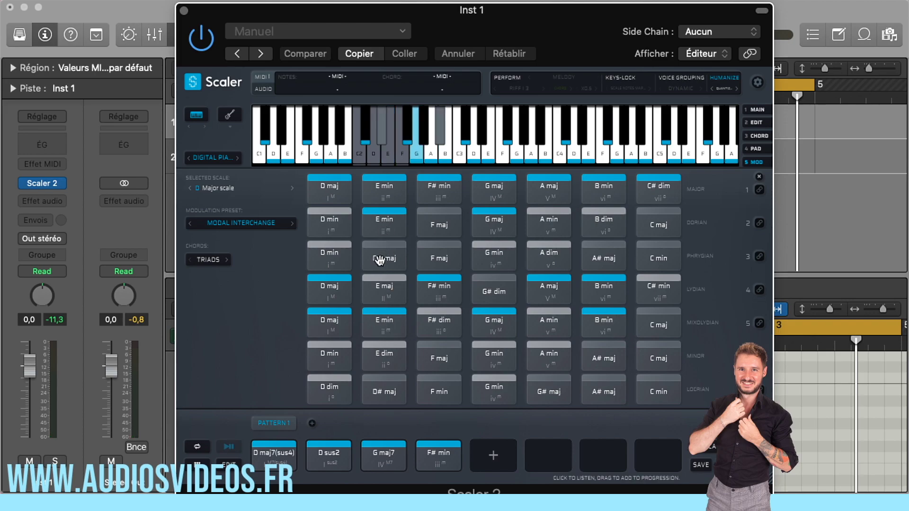
{"action": "left_click", "coordinate": [312, 264]}
{"action": "left_click", "coordinate": [378, 284]}
{"action": "left_click", "coordinate": [341, 320]}
{"action": "left_click", "coordinate": [336, 360]}
{"action": "left_click", "coordinate": [334, 298]}
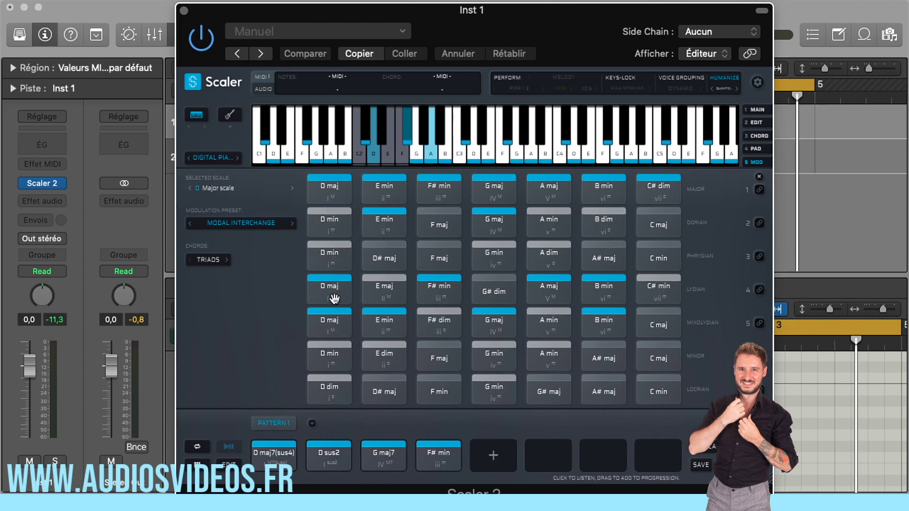
Step: Replace the first two pattern chords with D maj and E min from the Mixolydian row
{"action": "left_click", "coordinate": [325, 322]}
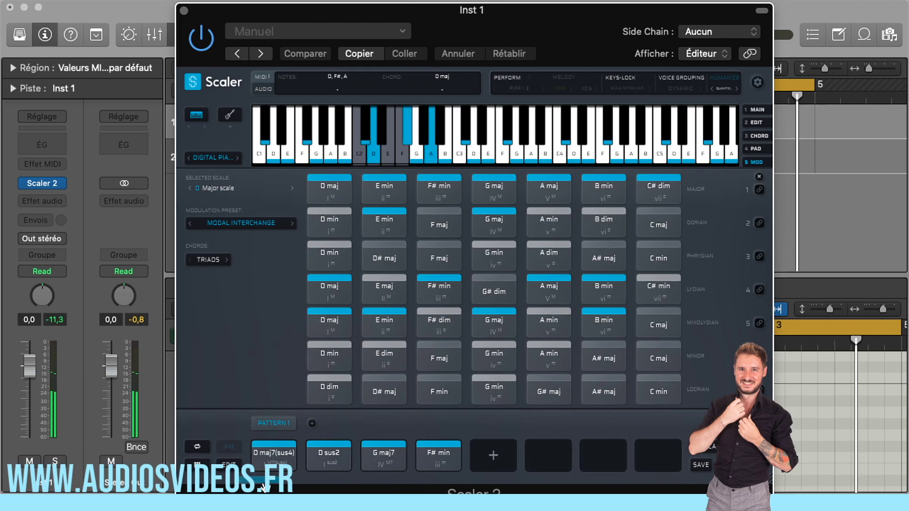
{"action": "left_click", "coordinate": [384, 316]}
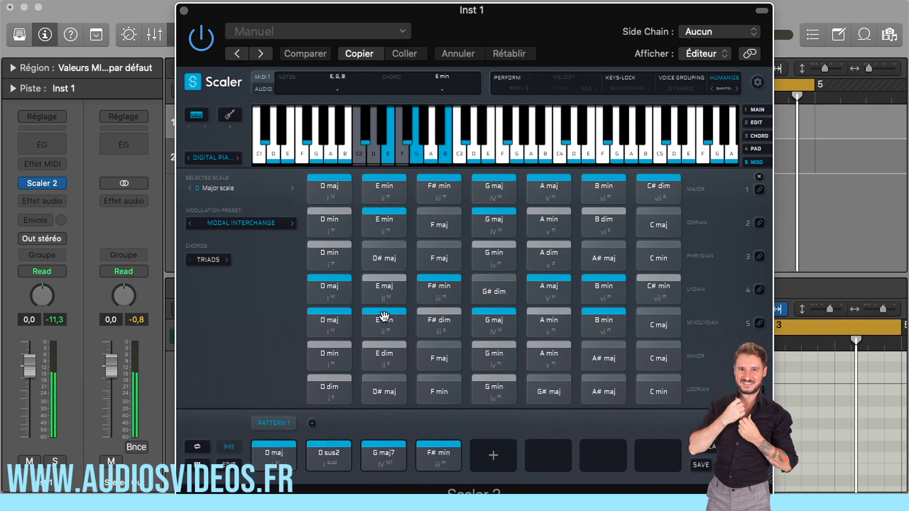
{"action": "left_click_drag", "start_coordinate": [385, 317], "coordinate": [334, 456]}
Step: Replace the third and fourth pattern chords with F# min and B min from the Lydian row, and play the pattern
{"action": "left_click", "coordinate": [450, 295]}
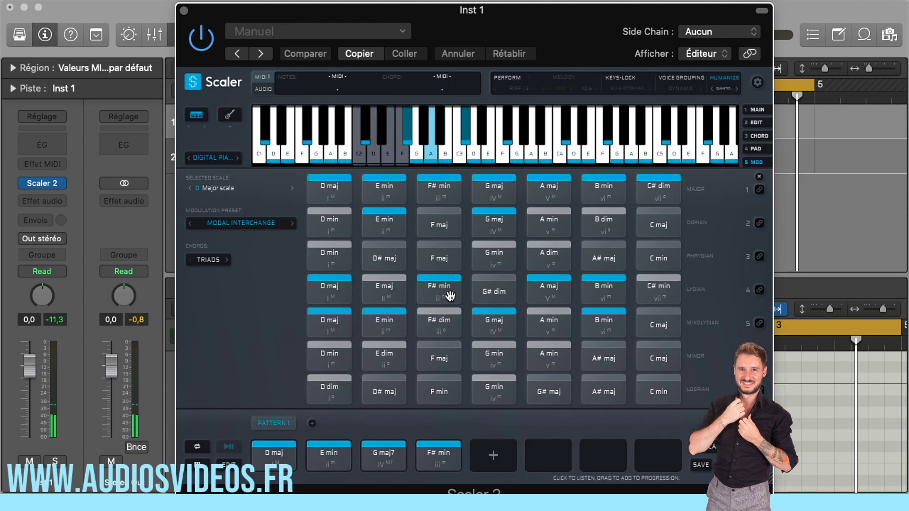
{"action": "left_click_drag", "start_coordinate": [444, 287], "coordinate": [418, 348]}
{"action": "left_click_drag", "start_coordinate": [391, 447], "coordinate": [391, 449]}
{"action": "left_click", "coordinate": [499, 322]}
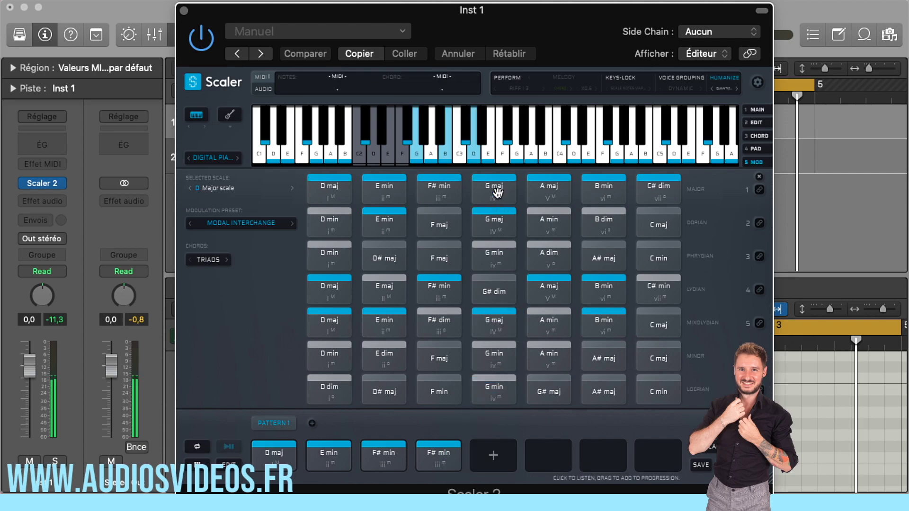
{"action": "left_click", "coordinate": [598, 321]}
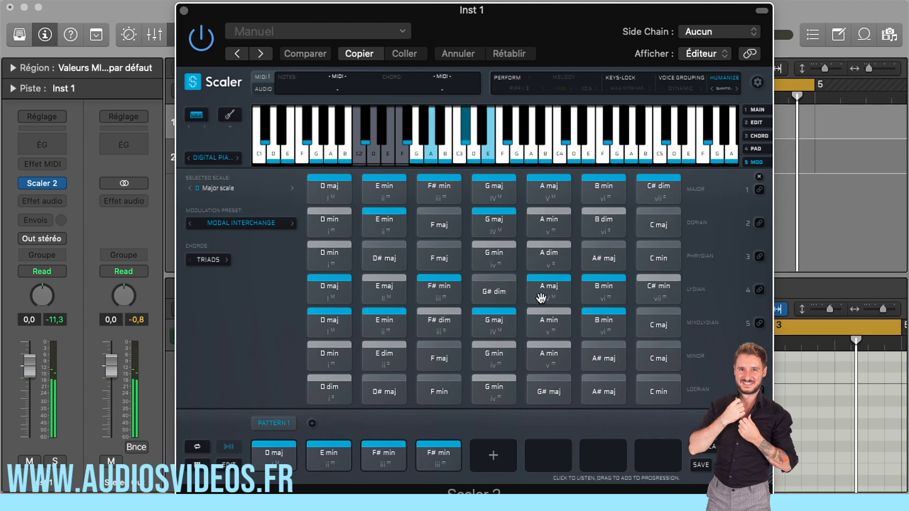
{"action": "left_click_drag", "start_coordinate": [593, 294], "coordinate": [447, 460]}
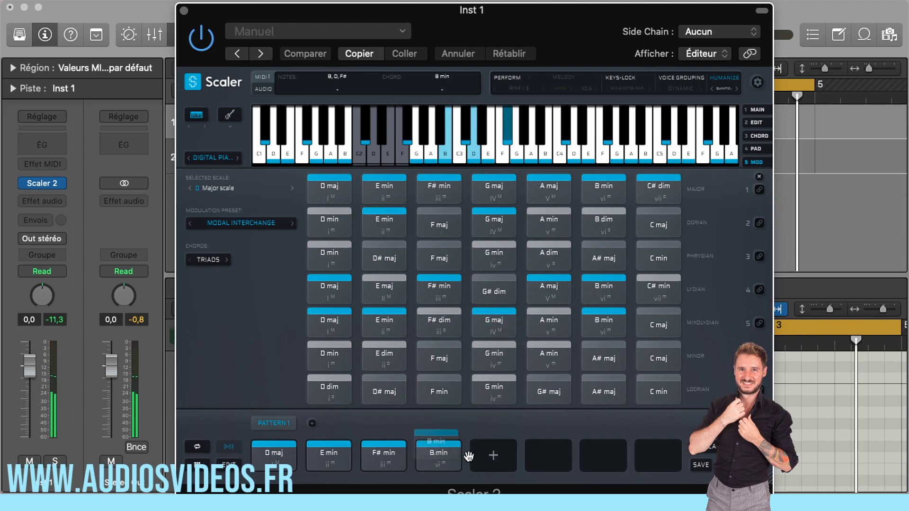
{"action": "left_click", "coordinate": [227, 447]}
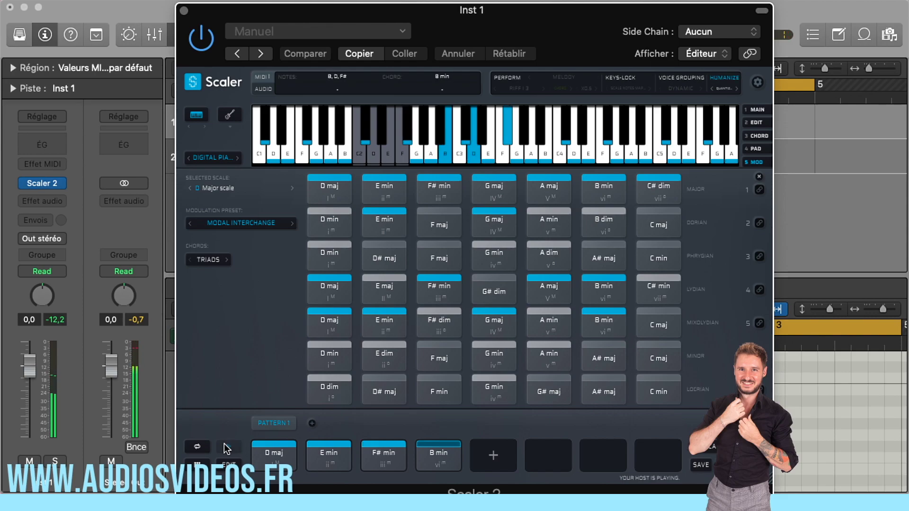
Step: Set the chord detection source to Audio on the main page of the empty Scaler 2 instance
{"action": "left_click", "coordinate": [243, 190]}
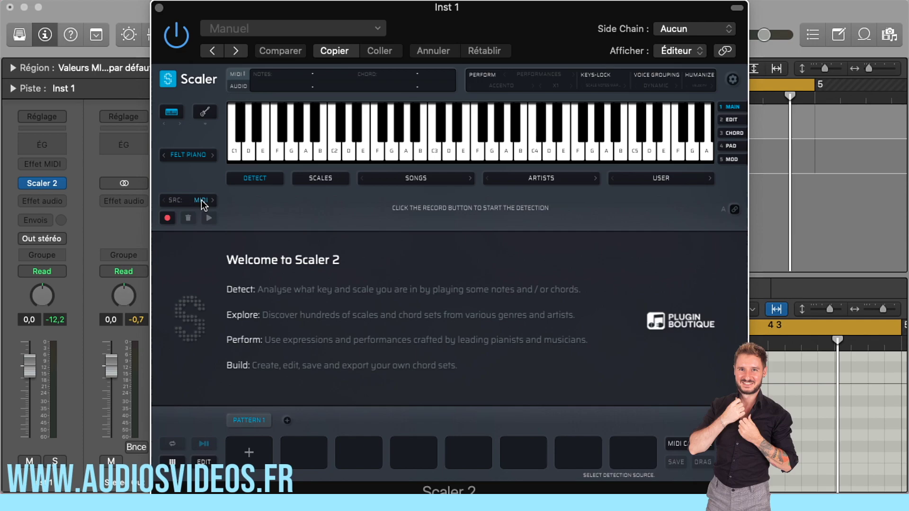
{"action": "left_click", "coordinate": [202, 202]}
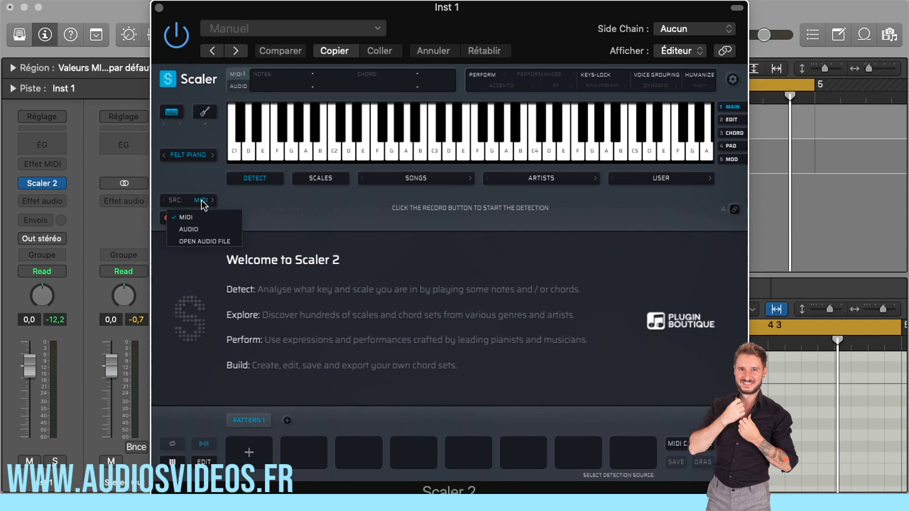
{"action": "left_click", "coordinate": [194, 230]}
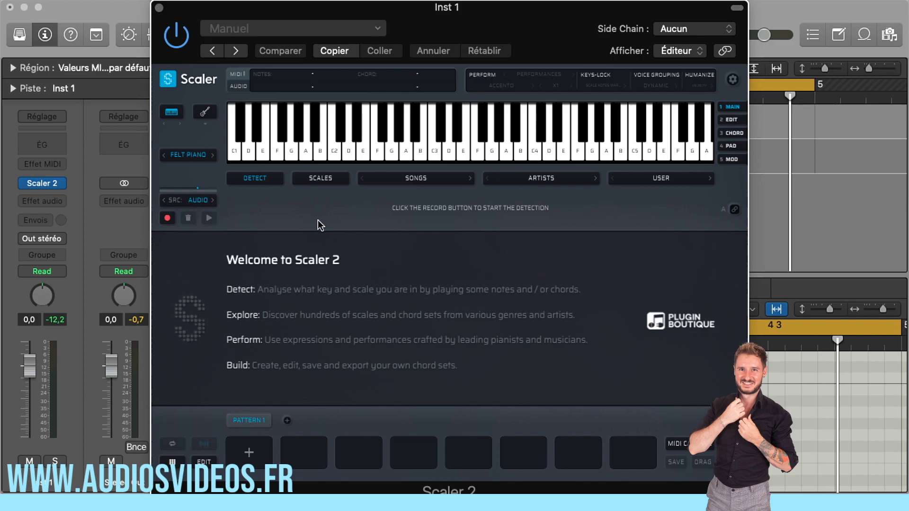
Step: Search for "chords" and load 125 Bpm - Miss You Chords Progression_C.wav as the audio file for chord detection, replacing the current detection
{"action": "left_click", "coordinate": [175, 200]}
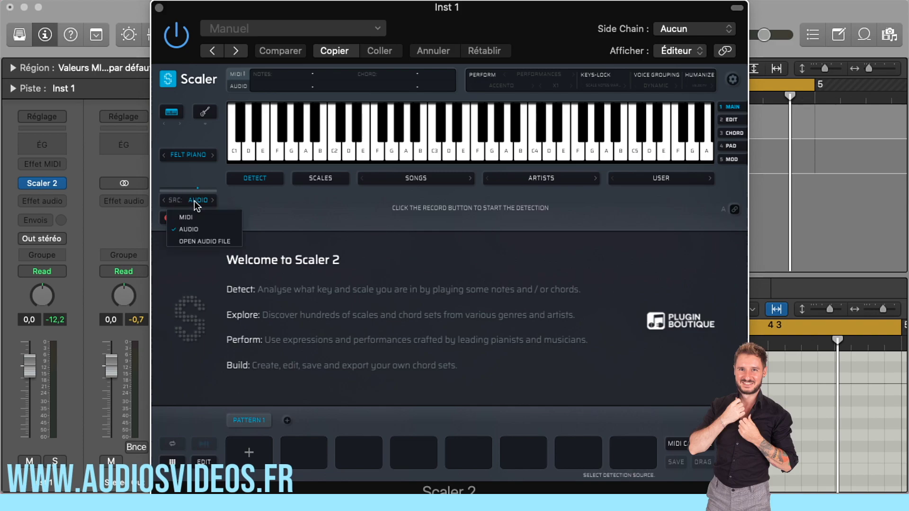
{"action": "left_click", "coordinate": [209, 242]}
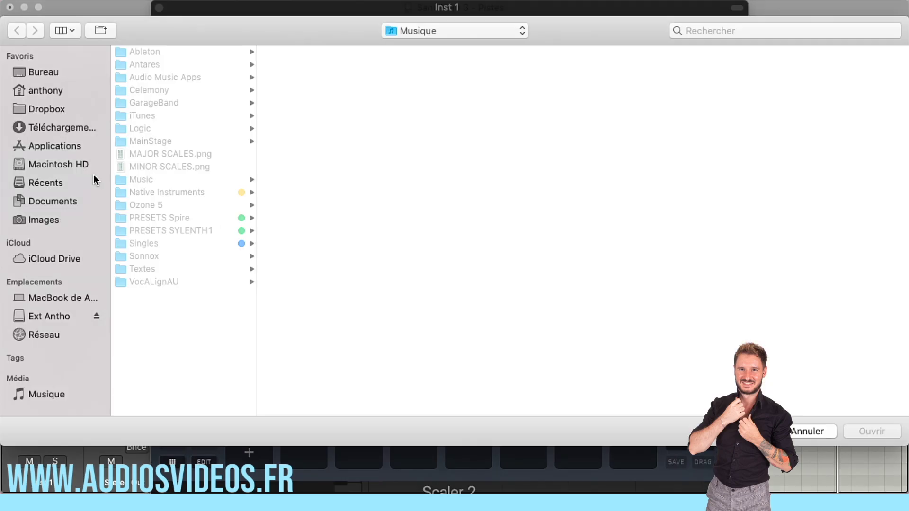
{"action": "left_click", "coordinate": [55, 316]}
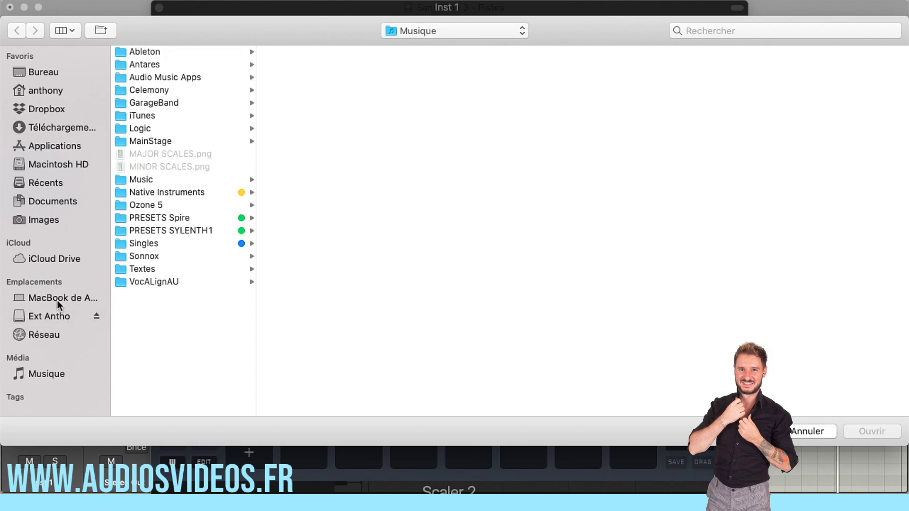
{"action": "left_click", "coordinate": [754, 31]}
{"action": "type", "text": "chords"}
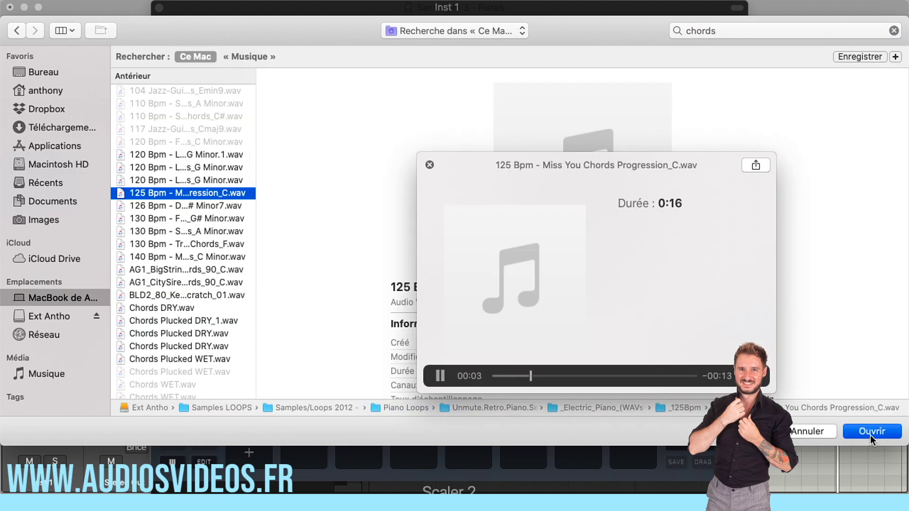
{"action": "left_click", "coordinate": [870, 435]}
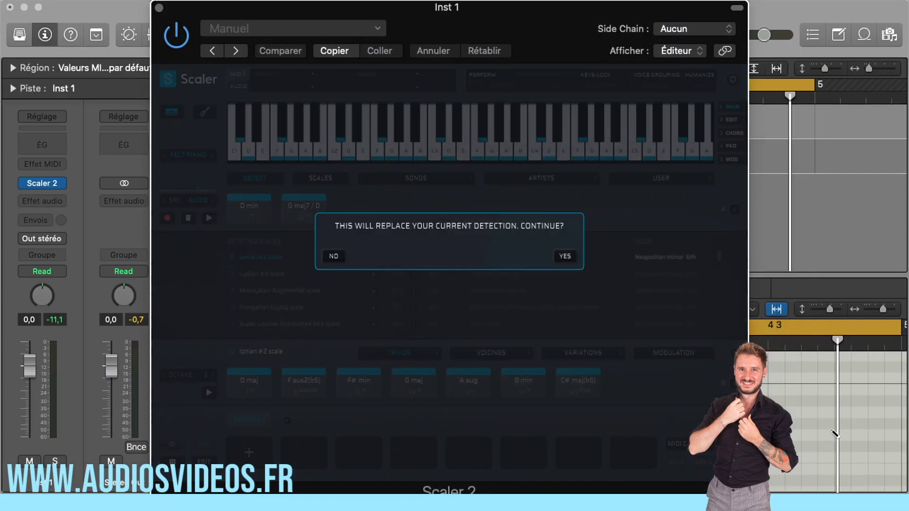
{"action": "left_click", "coordinate": [565, 256]}
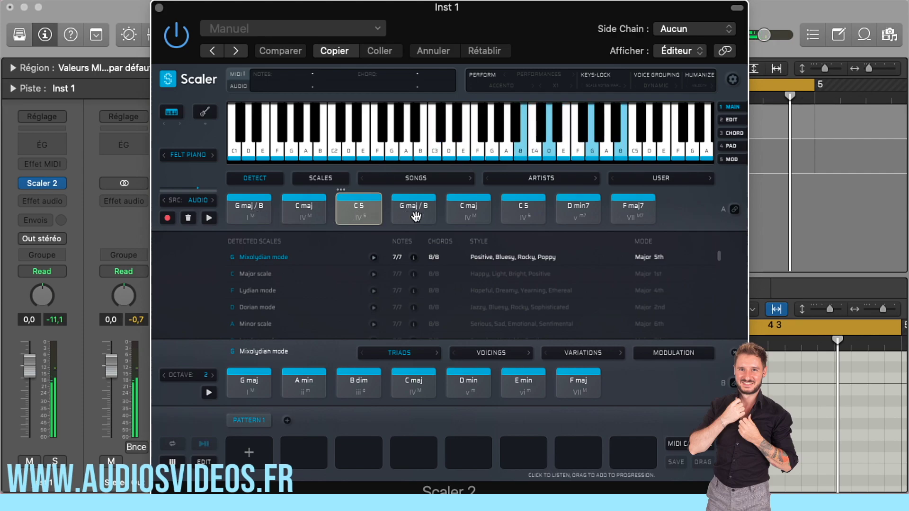
Step: Bind the detected chords of section A to the keyboard keys and play through them
{"action": "left_click", "coordinate": [734, 210]}
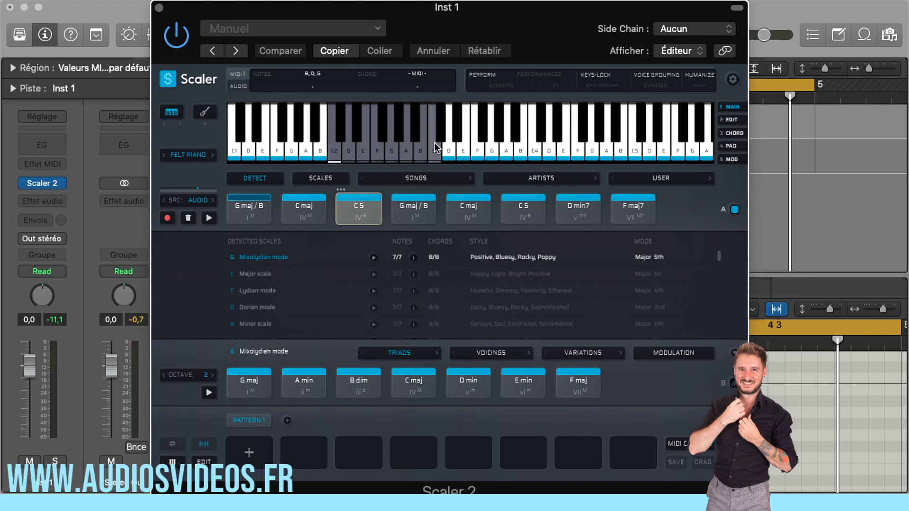
{"action": "key", "text": "space"}
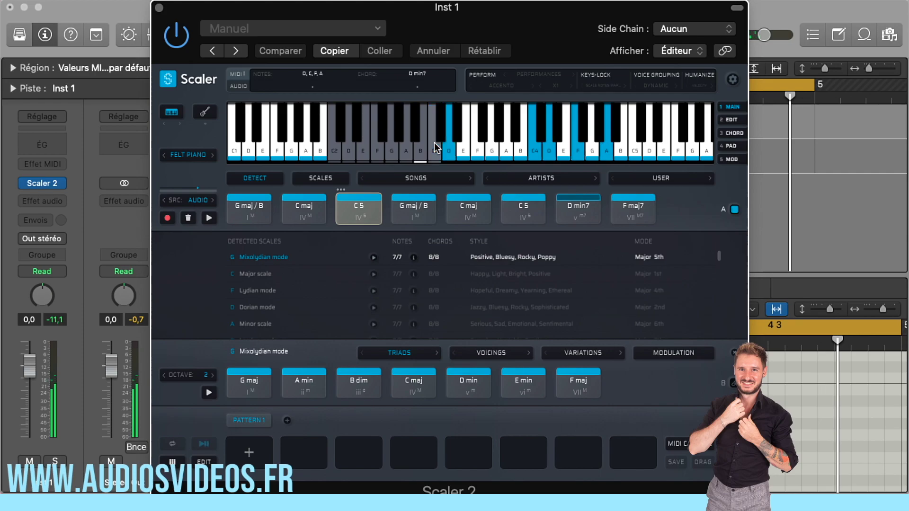
{"action": "key", "text": "space"}
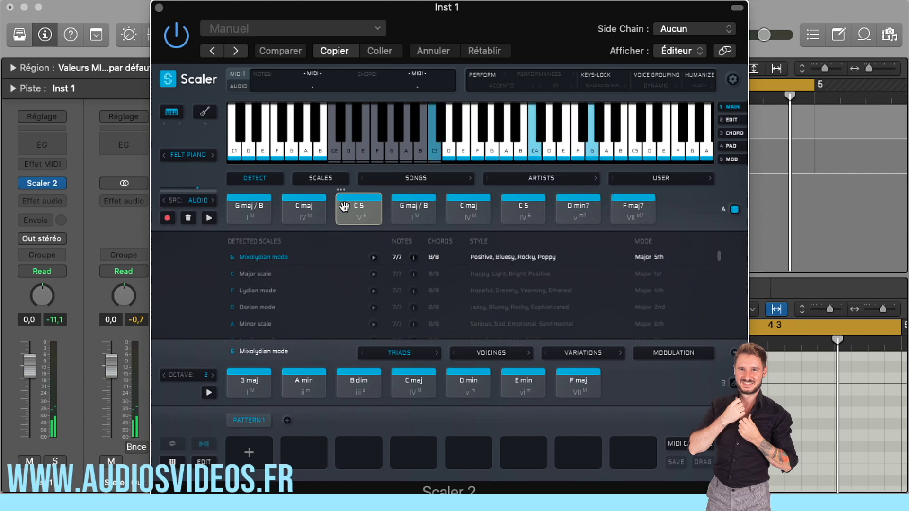
Step: Audition the detected C 5 and G maj/B chords individually to compare them
{"action": "left_click", "coordinate": [359, 211]}
{"action": "left_click", "coordinate": [251, 216]}
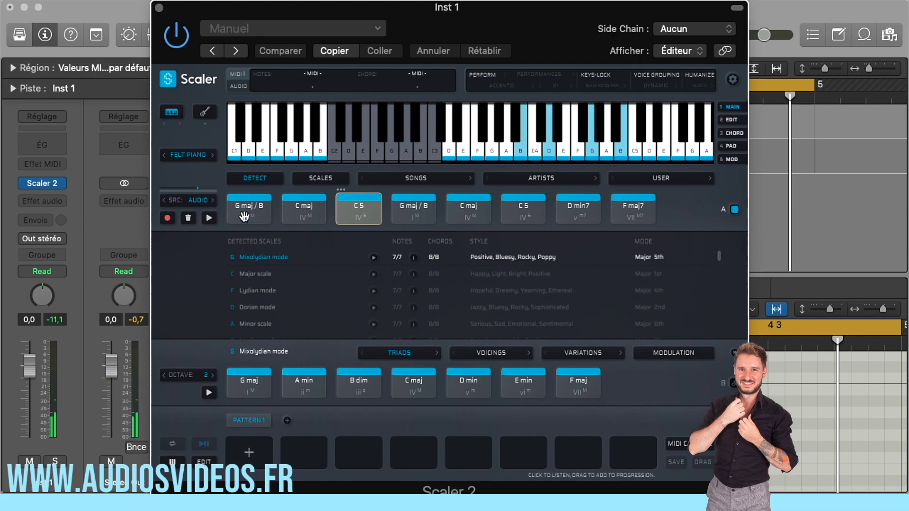
{"action": "left_click", "coordinate": [397, 206]}
{"action": "left_click", "coordinate": [397, 202]}
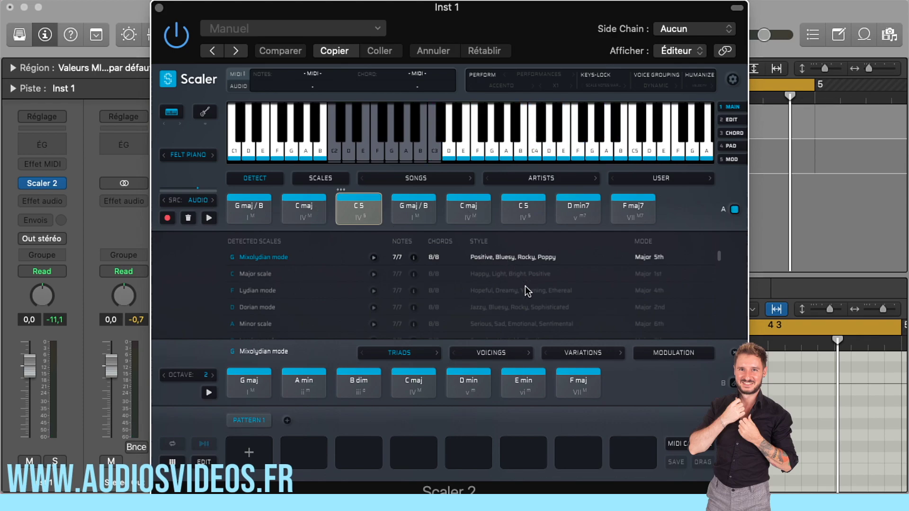
Step: Add the detected chords G maj/B, C maj, C 5, G maj/B and C maj to Pattern 1 in order, and play the pattern
{"action": "left_click", "coordinate": [244, 208]}
{"action": "left_click_drag", "start_coordinate": [243, 212], "coordinate": [247, 450]}
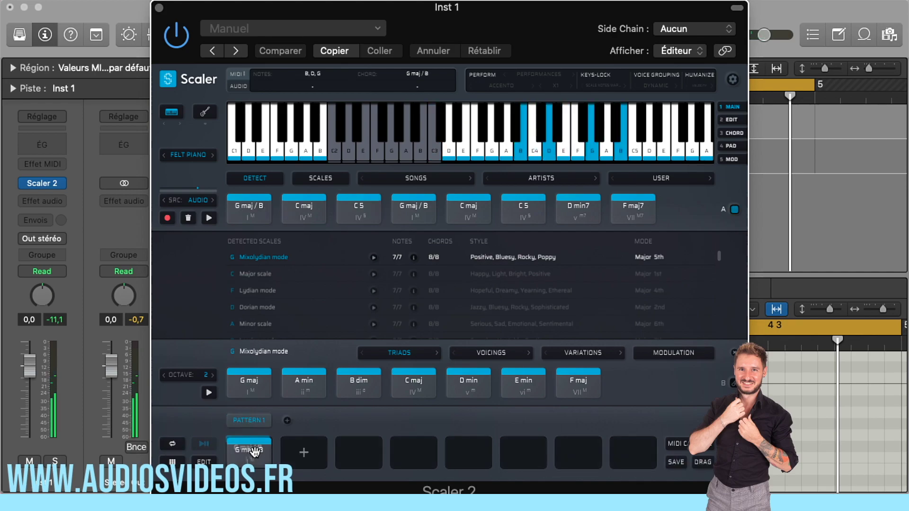
{"action": "left_click_drag", "start_coordinate": [296, 213], "coordinate": [304, 451]}
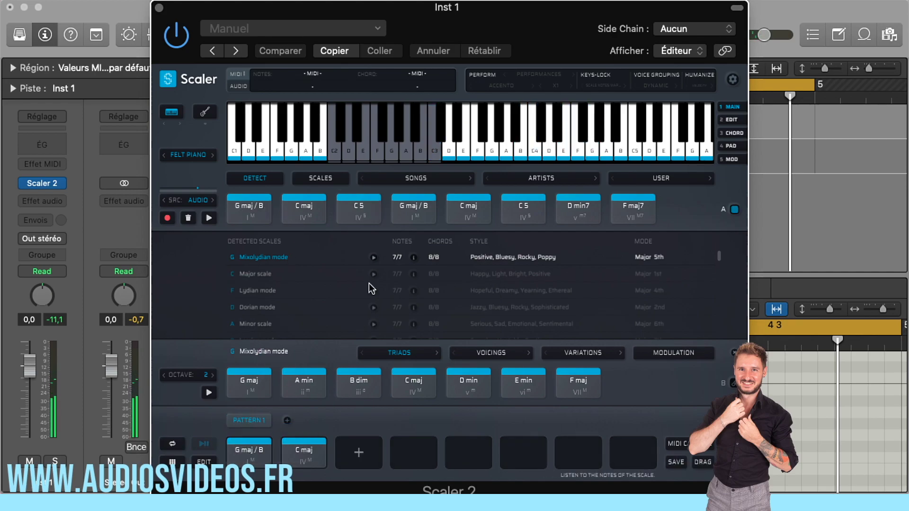
{"action": "left_click_drag", "start_coordinate": [358, 211], "coordinate": [353, 455]}
{"action": "left_click_drag", "start_coordinate": [412, 211], "coordinate": [420, 452]}
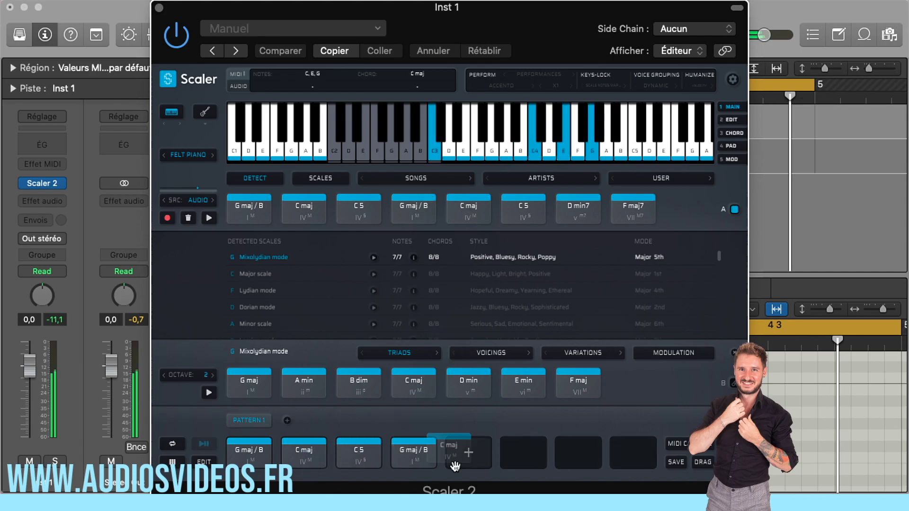
{"action": "left_click_drag", "start_coordinate": [489, 221], "coordinate": [466, 447]}
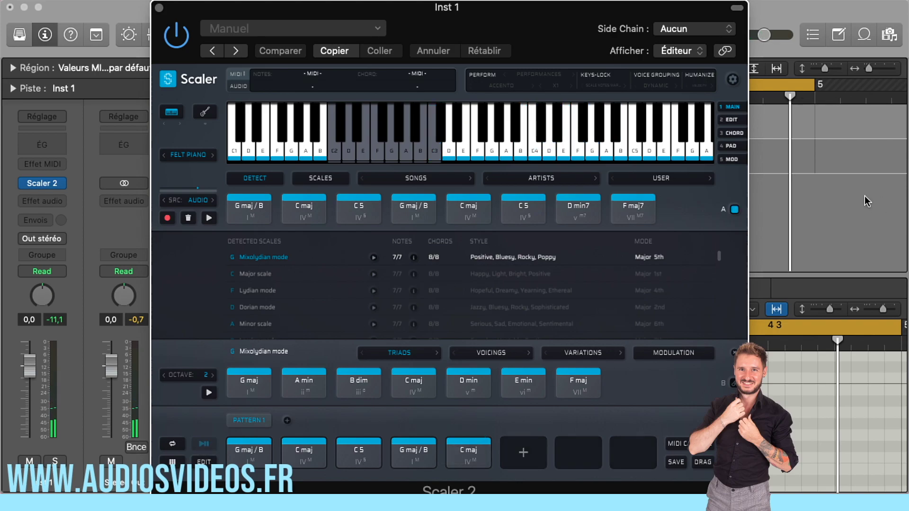
{"action": "left_click", "coordinate": [837, 203]}
{"action": "key", "text": "space"}
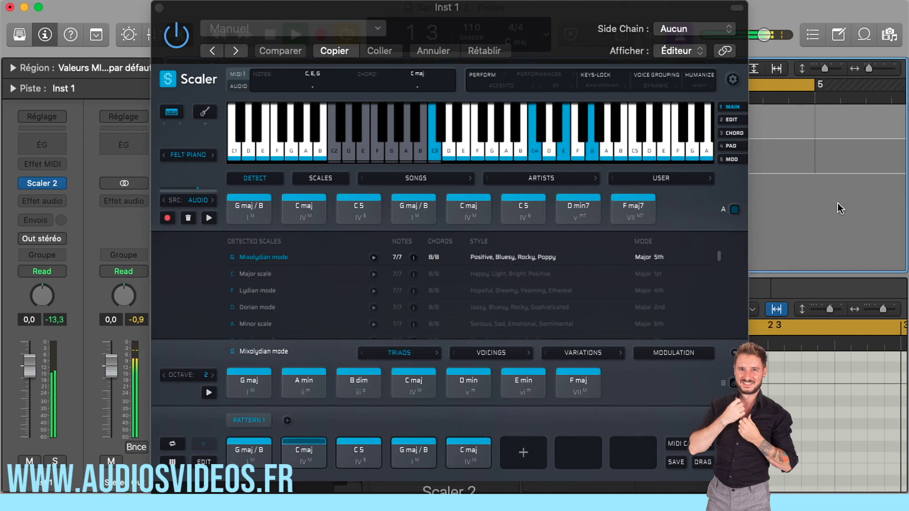